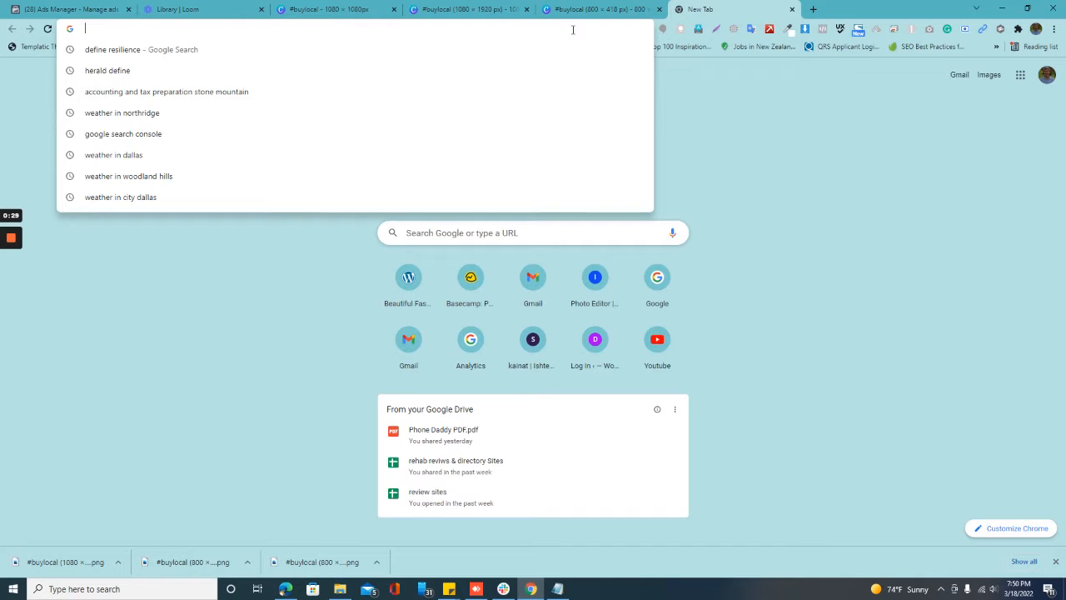
Step: Open Facebook Business Manager at business.facebook.com
type("bus")
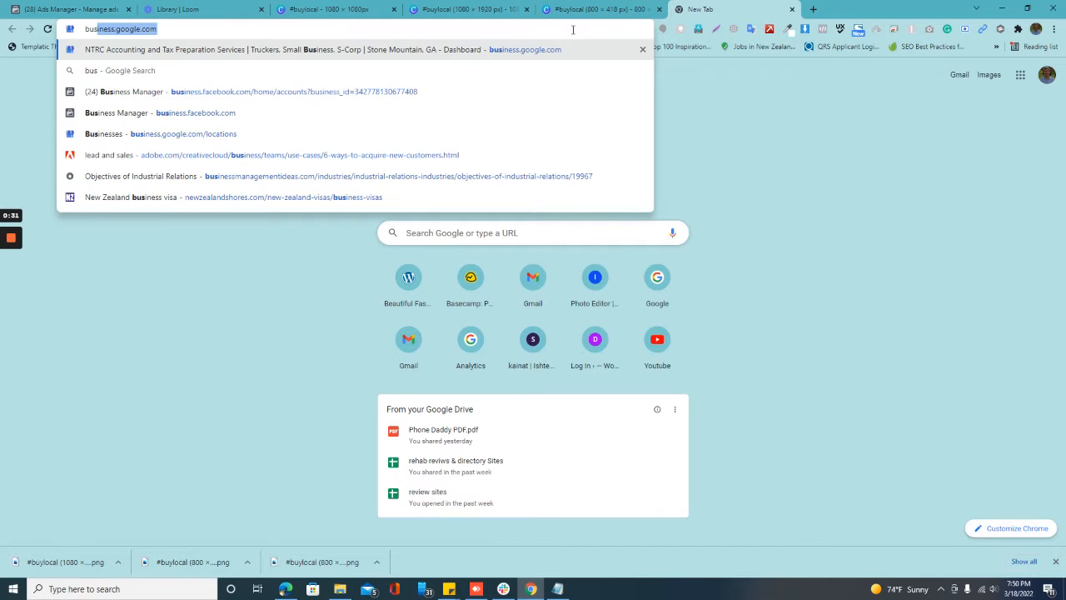
type("iness.fac")
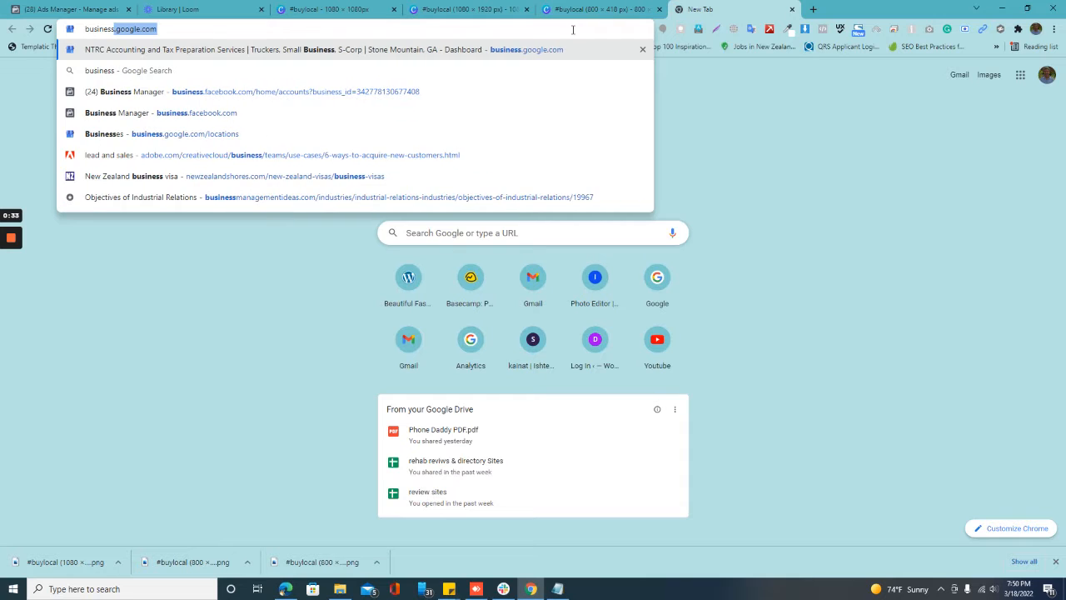
type("ebook.com")
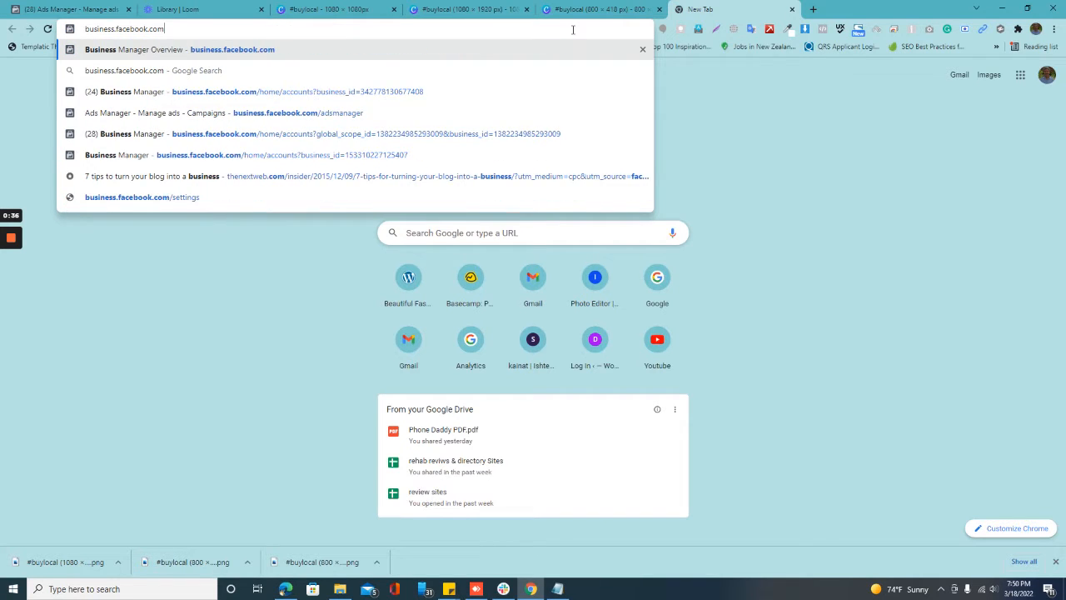
key("Return")
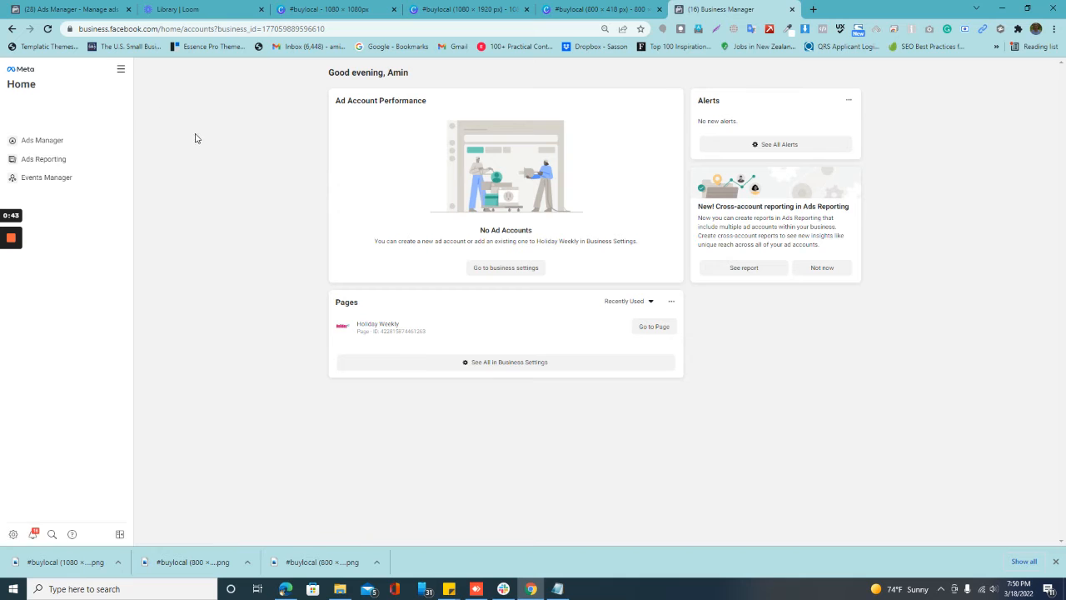
Step: Switch to the Evision Atlanta business account and open its Ads Manager
left_click(95, 112)
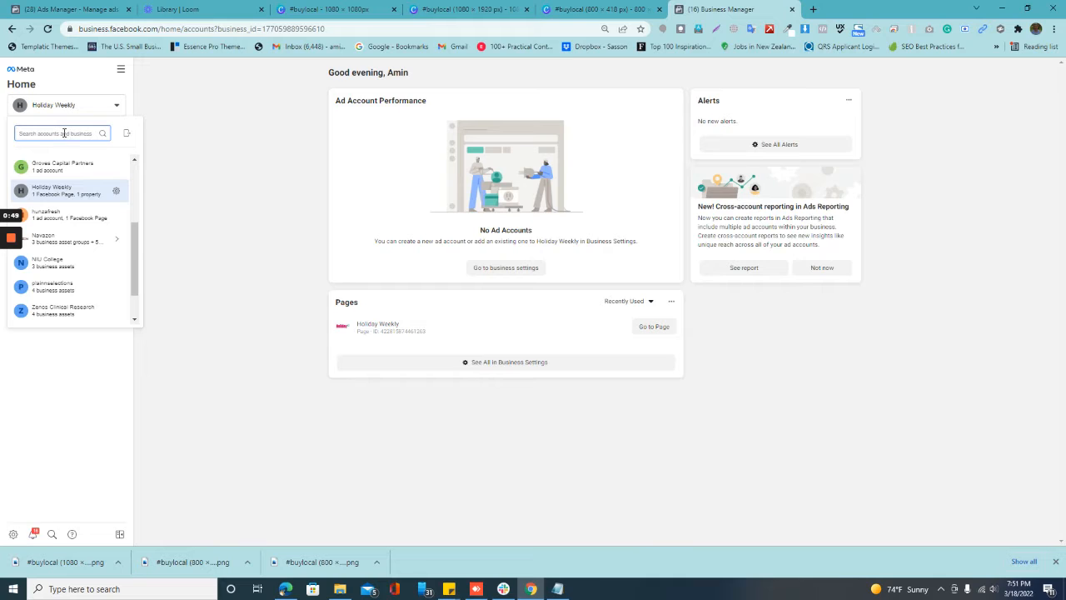
type("evo")
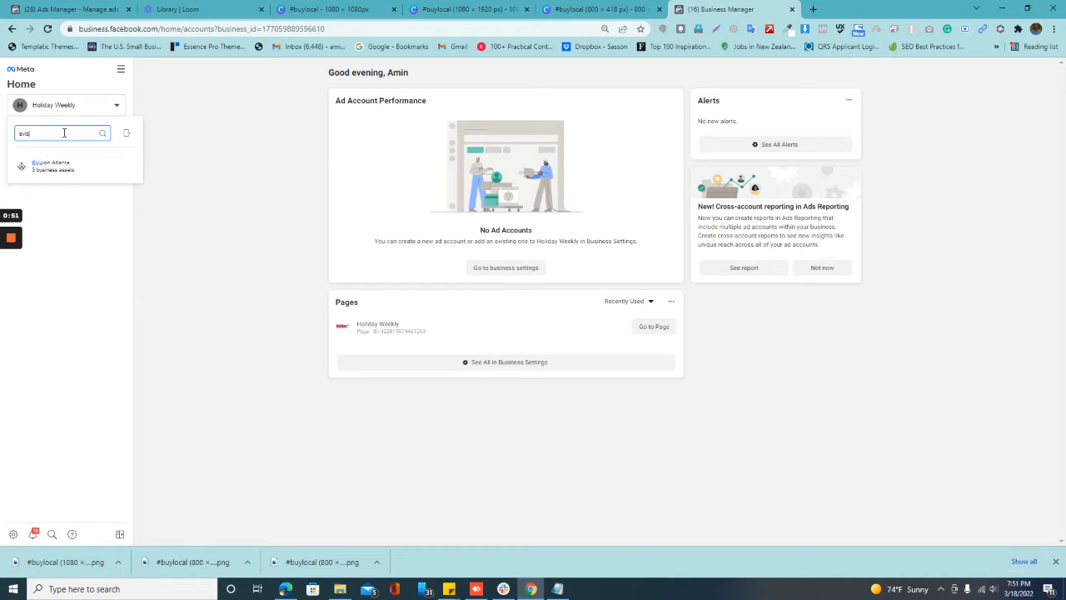
left_click(50, 167)
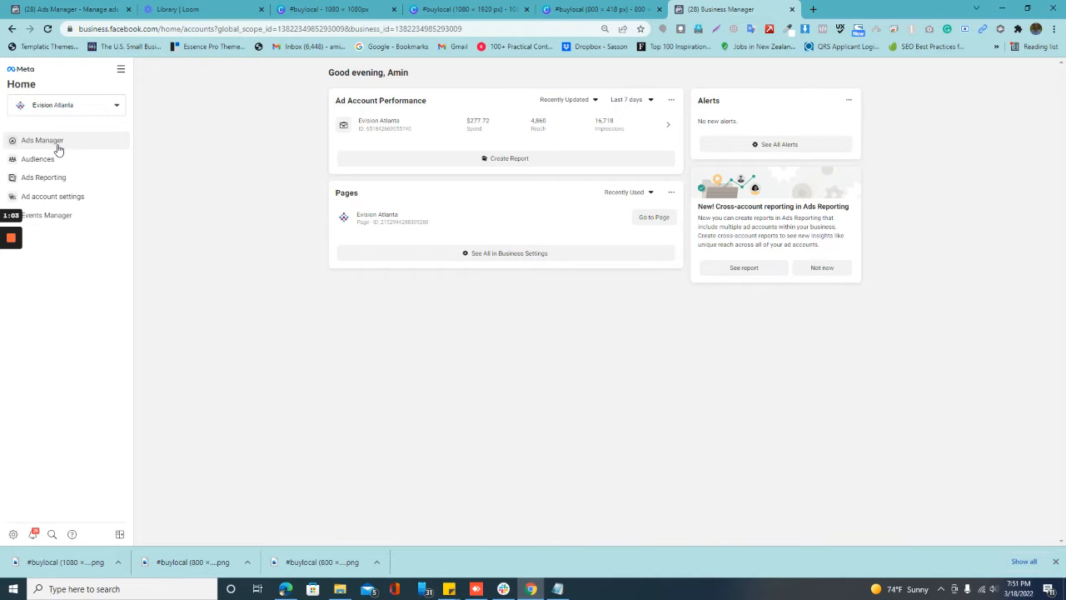
left_click(58, 147)
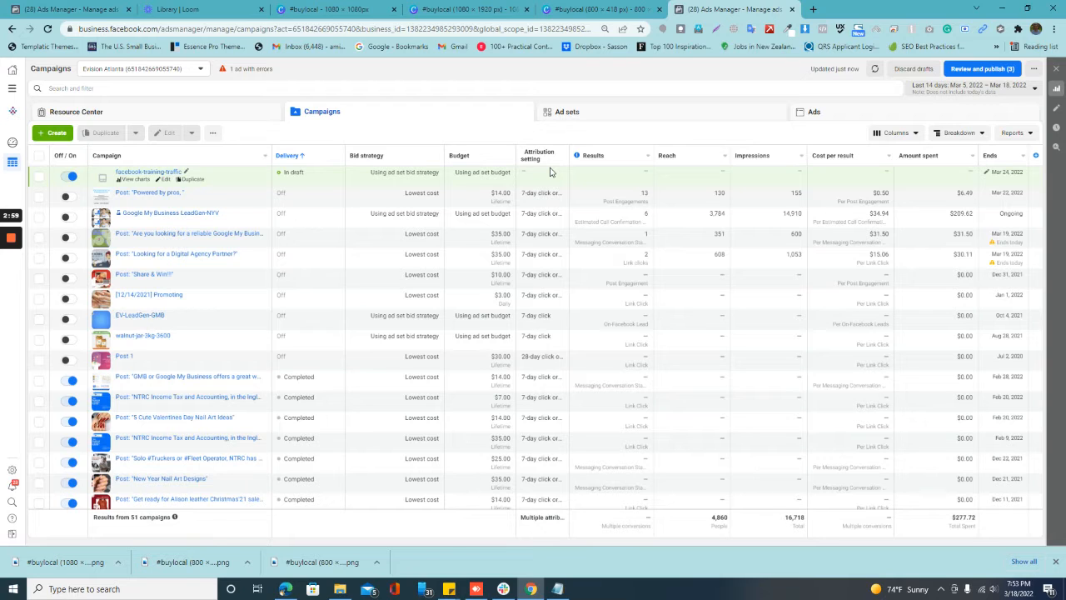
Step: Start creating a new campaign with the Traffic objective
mouse_move(528, 157)
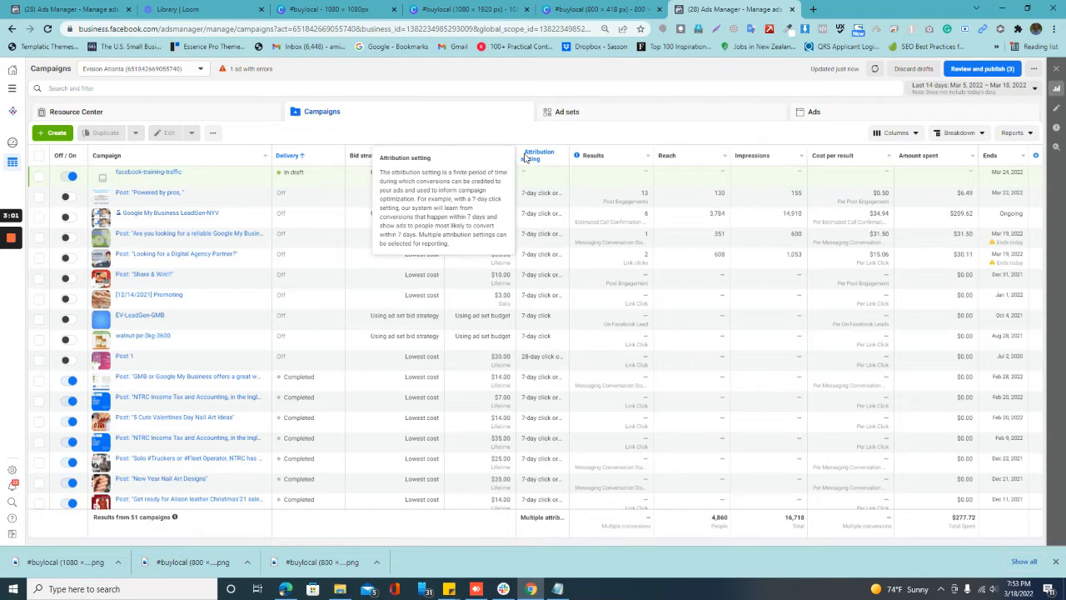
mouse_move(598, 160)
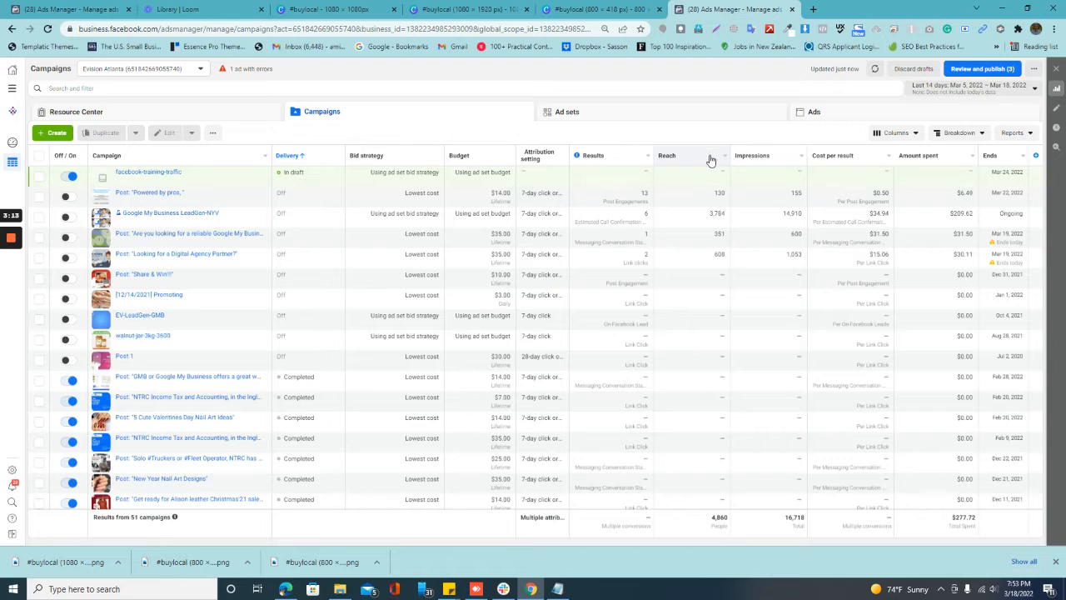
mouse_move(766, 163)
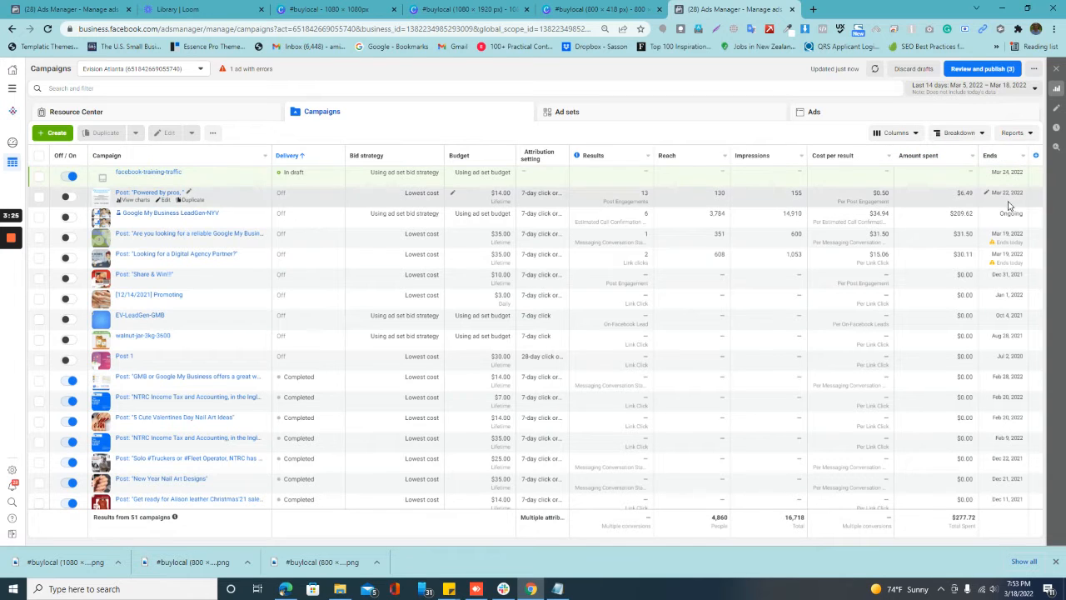
left_click(47, 137)
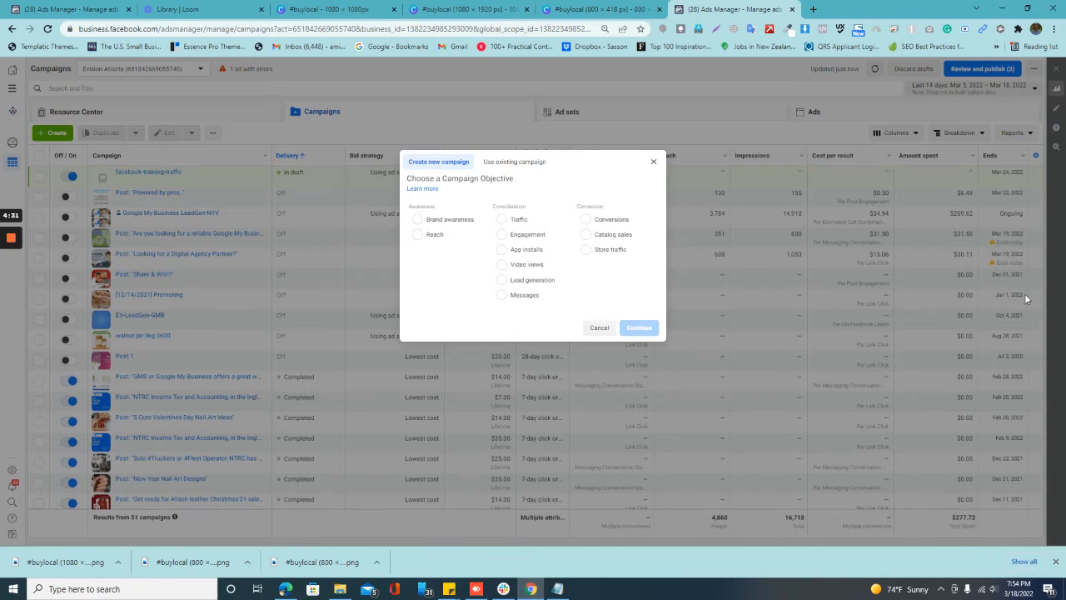
left_click(504, 220)
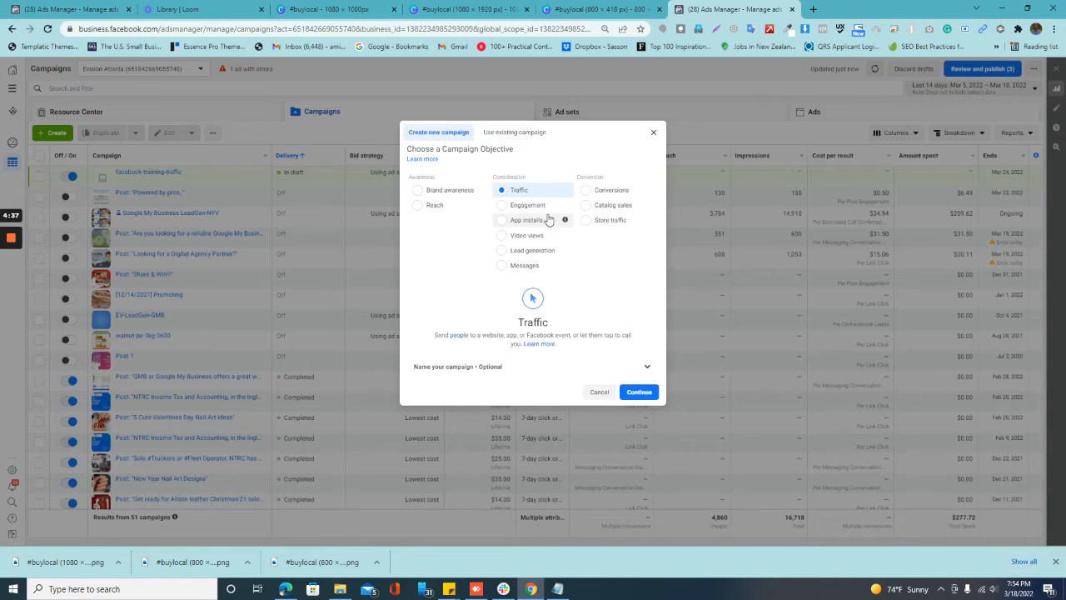
Step: Name the new campaign GMB-search-atl in the optional naming section
left_click(648, 367)
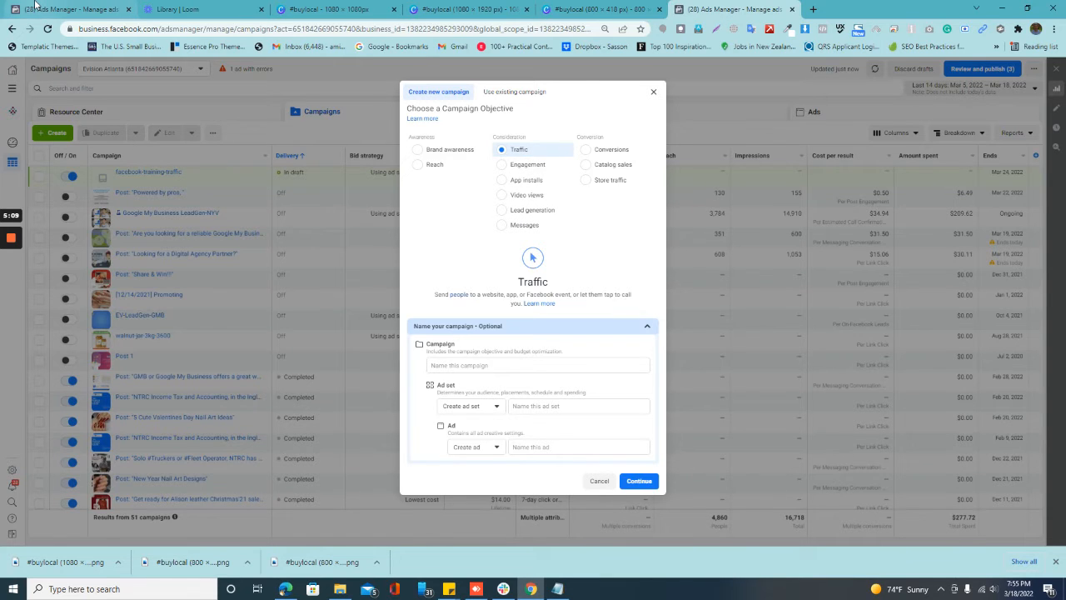
left_click(451, 365)
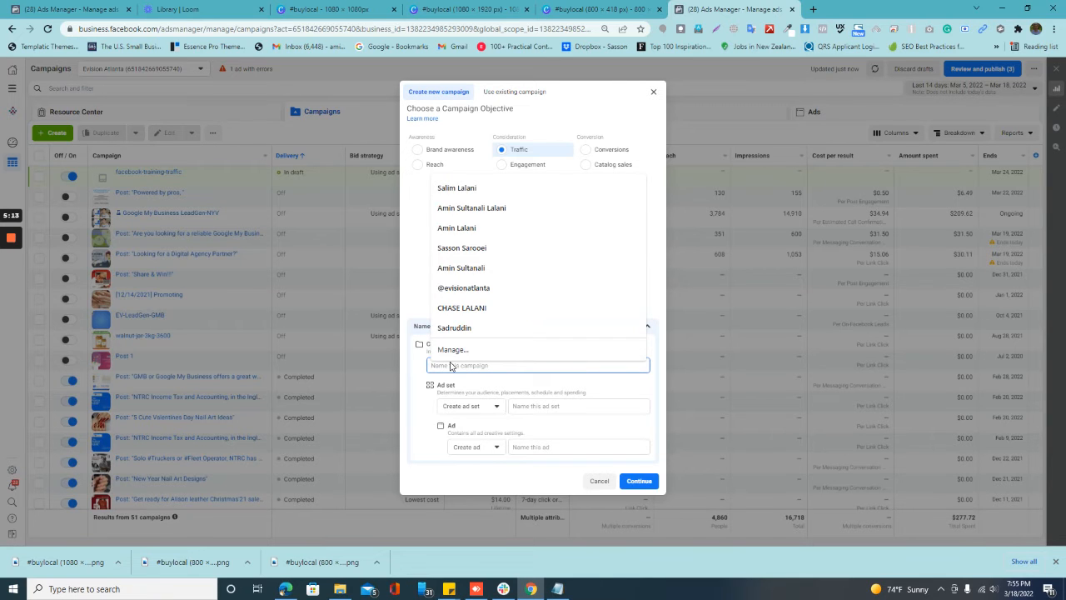
type("tra")
key("BackSpace")
key("BackSpace")
key("BackSpace")
type("f")
key("BackSpace")
type("GMB")
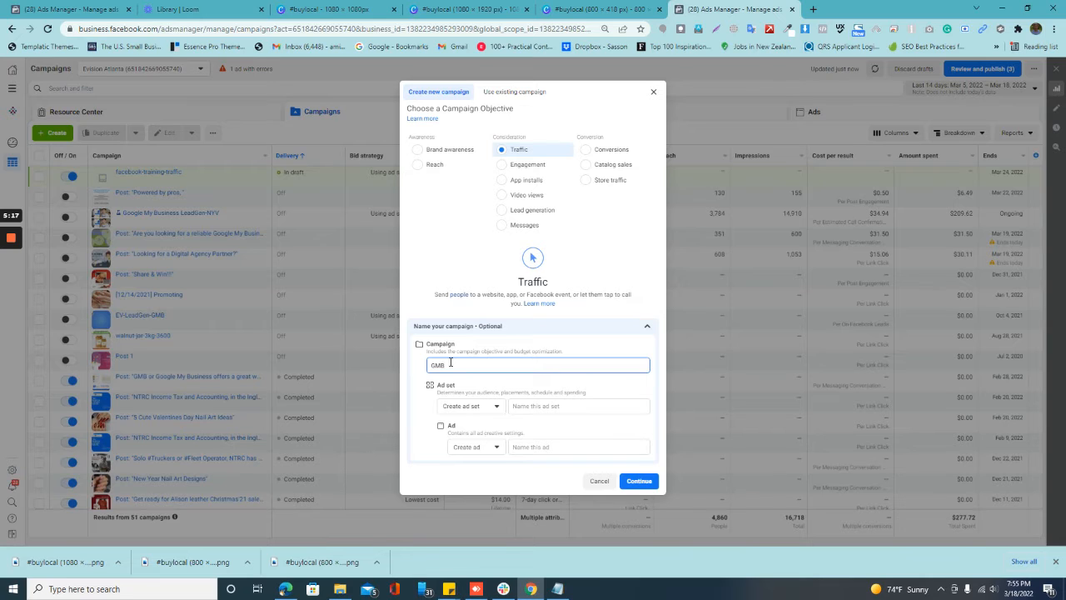
type(" search- at")
Step: Name the campaign's ad set 100-local
left_click(551, 405)
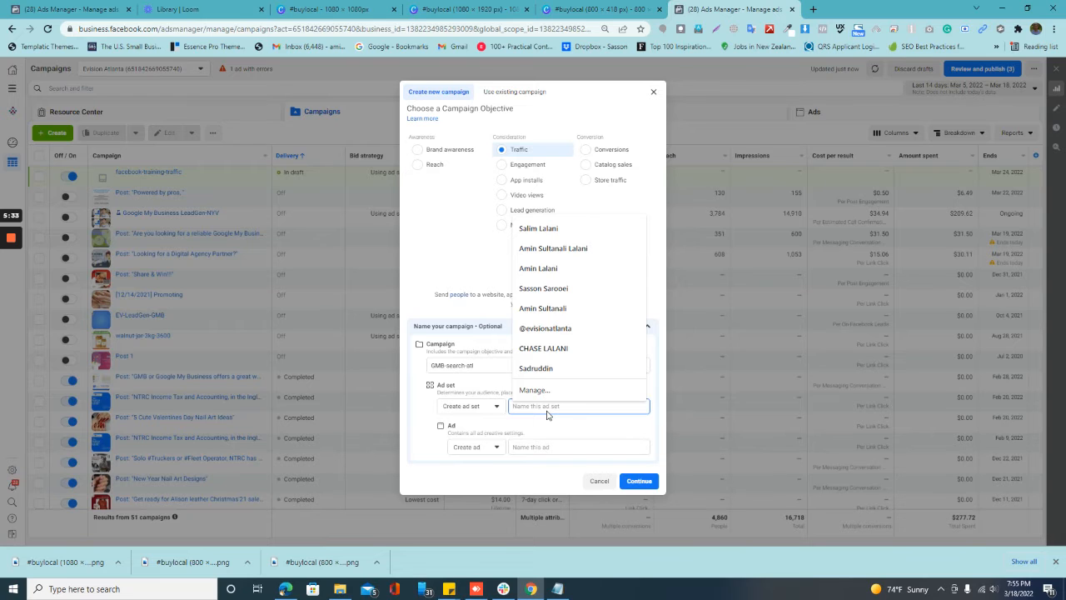
type("100")
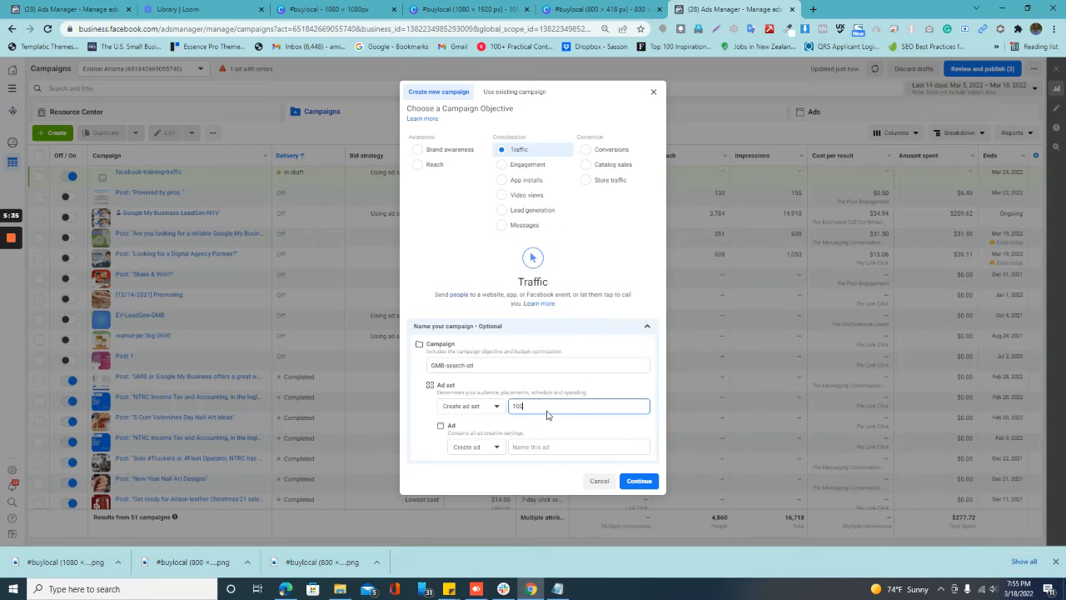
type("-local")
Step: Name the ad localshop and continue to the campaign setup
left_click(540, 447)
type("new")
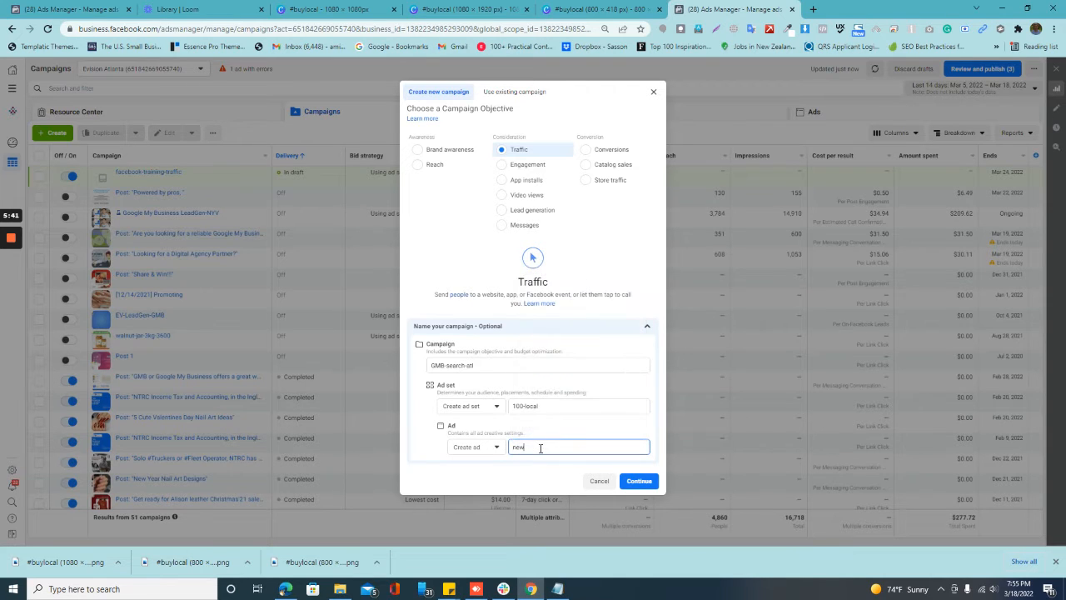
key("BackSpace")
key("BackSpace")
key("BackSpace")
type("localshop")
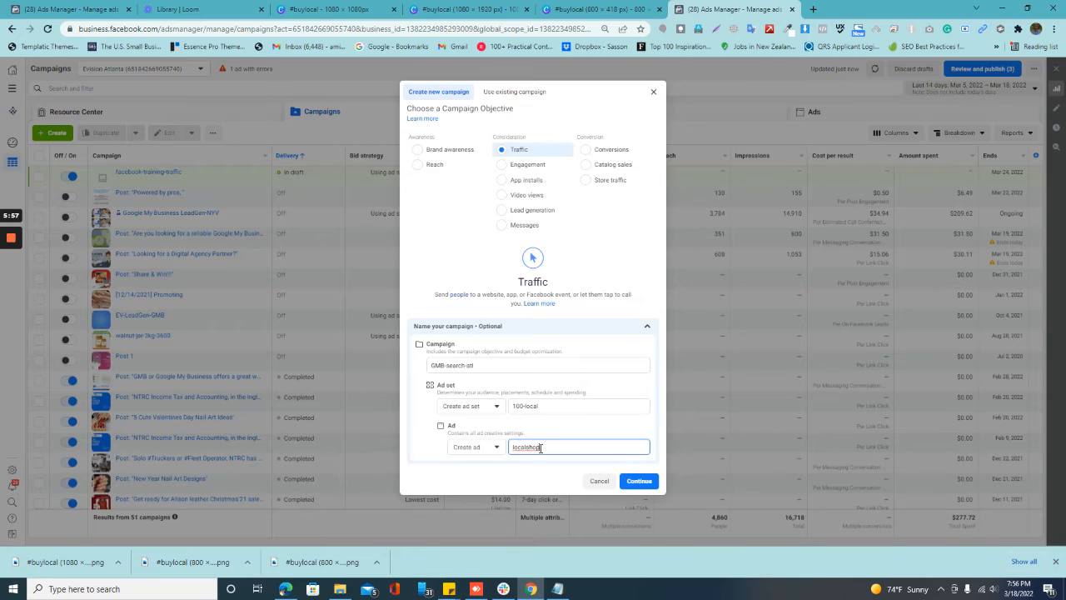
left_click(629, 483)
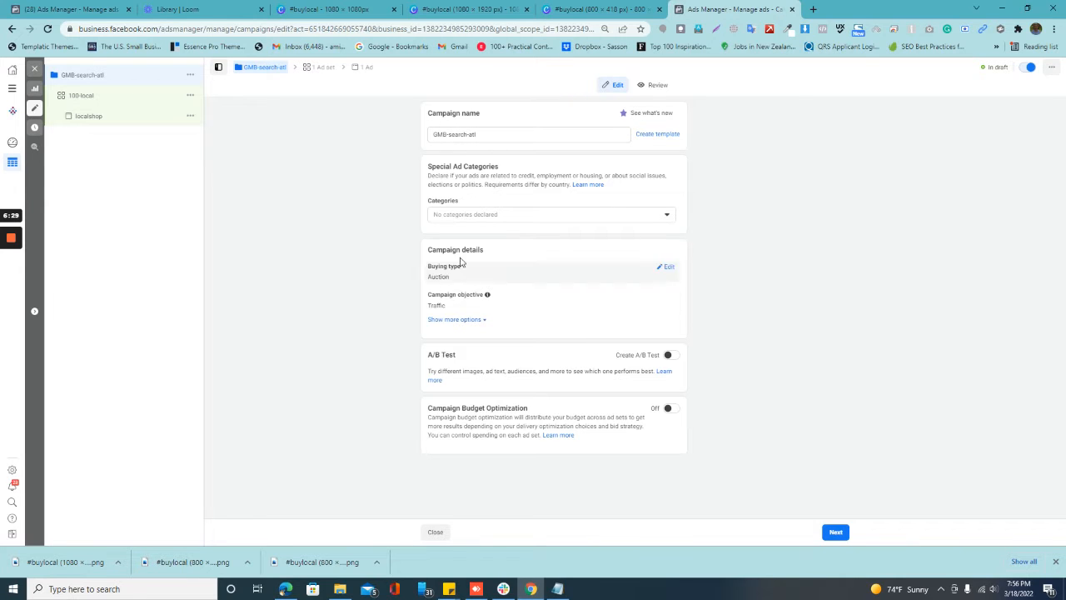
Step: Open the 100-local ad set and set its daily budget to $100
left_click(134, 100)
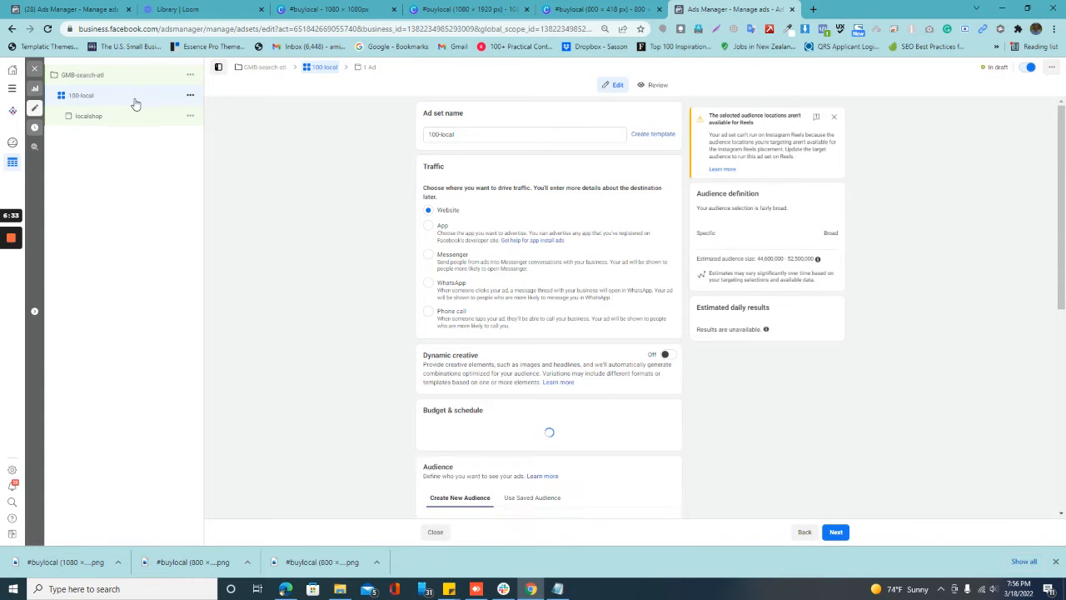
scroll(505, 230, "down", 2)
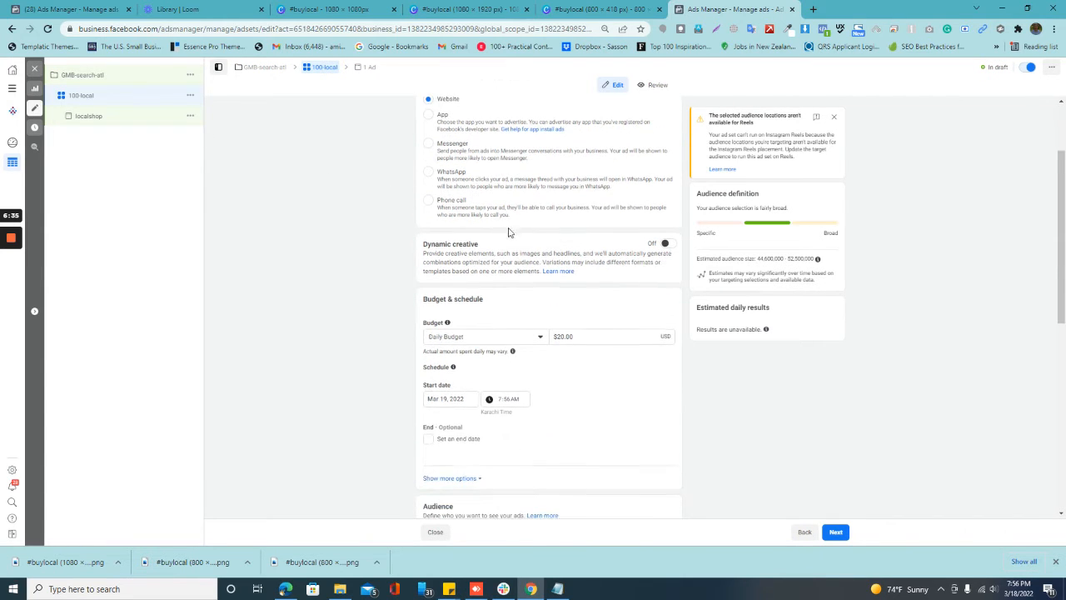
left_click_drag(593, 339, 532, 341)
type("100")
Step: Give the ad set schedule an end date of March 24, 2022
left_click(428, 438)
left_click(465, 459)
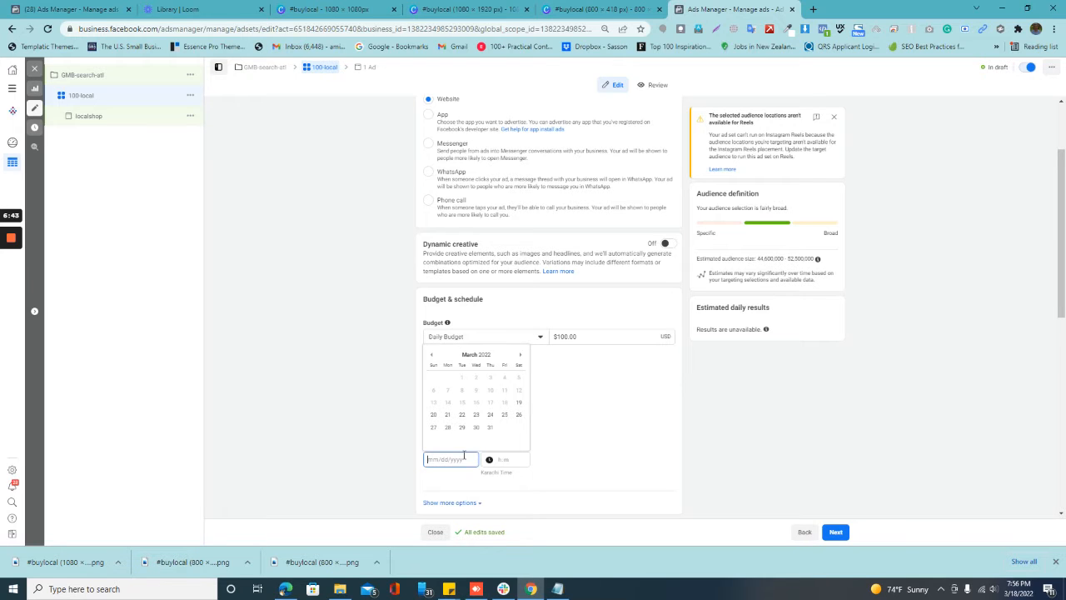
left_click(490, 415)
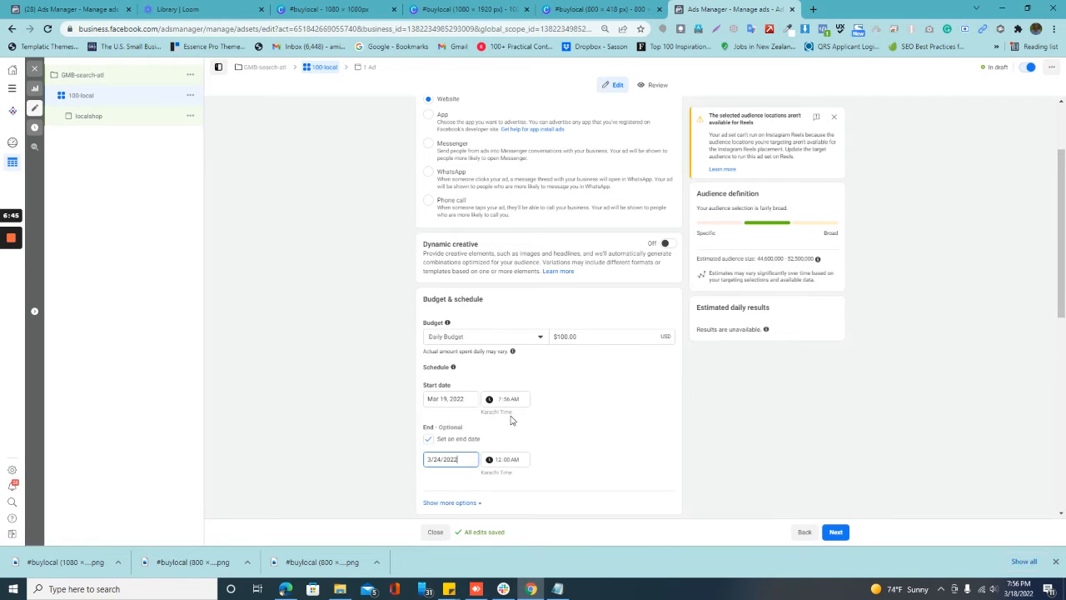
Step: Change the ad set's budget type to Lifetime Budget and set the amount to $100
scroll(545, 427, "down", 1)
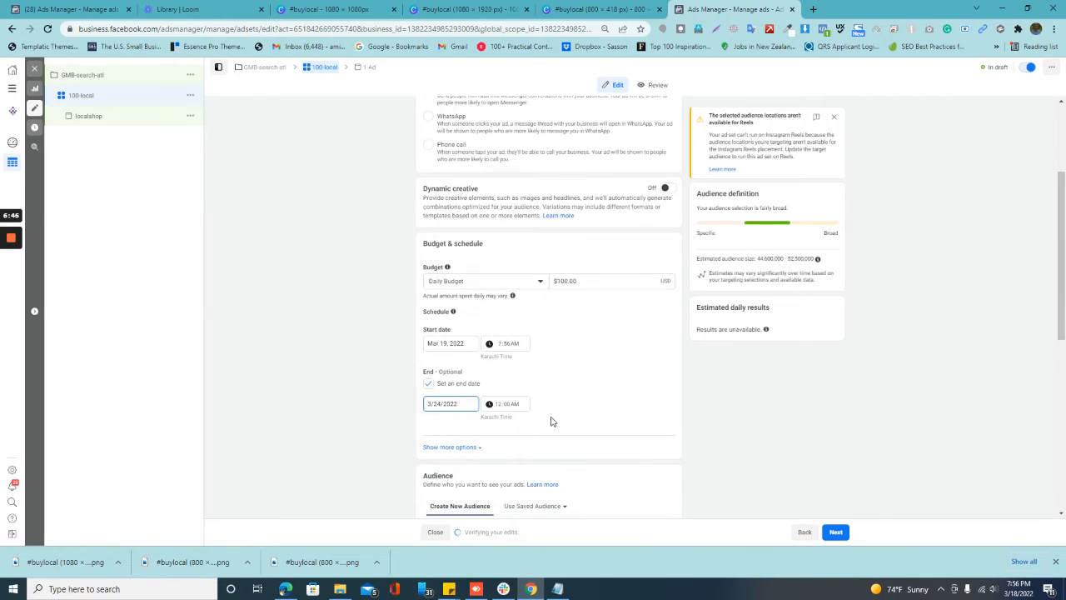
left_click(476, 282)
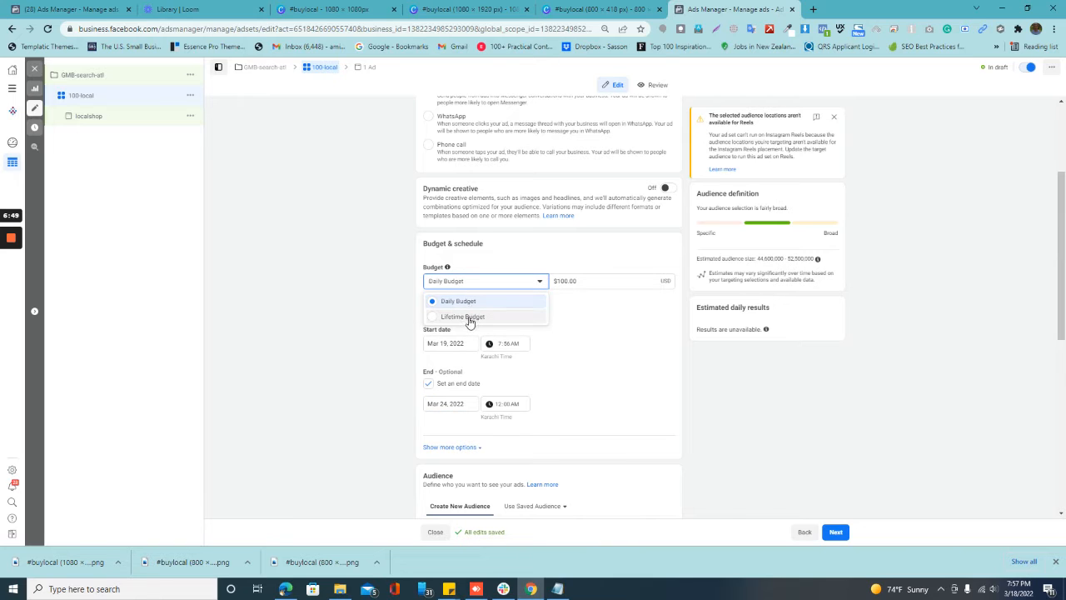
left_click(467, 318)
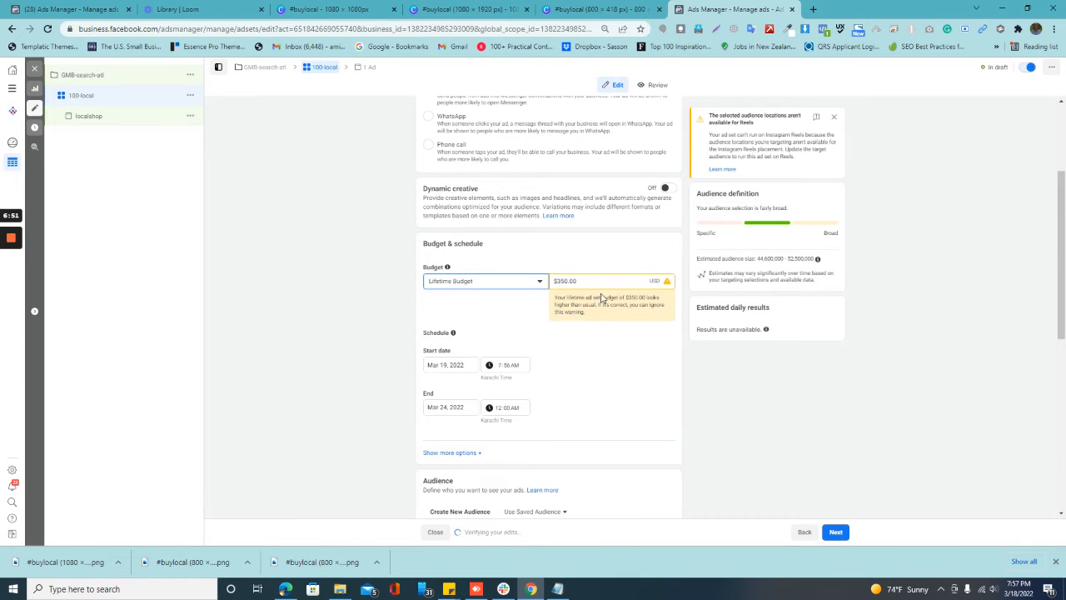
key("Tab")
type("10")
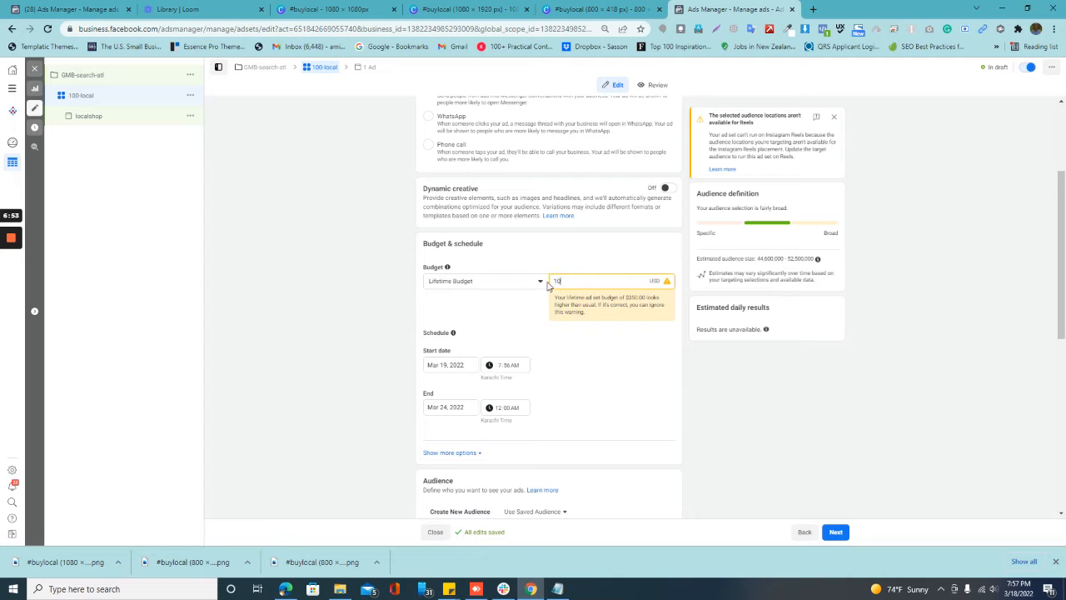
left_click(604, 337)
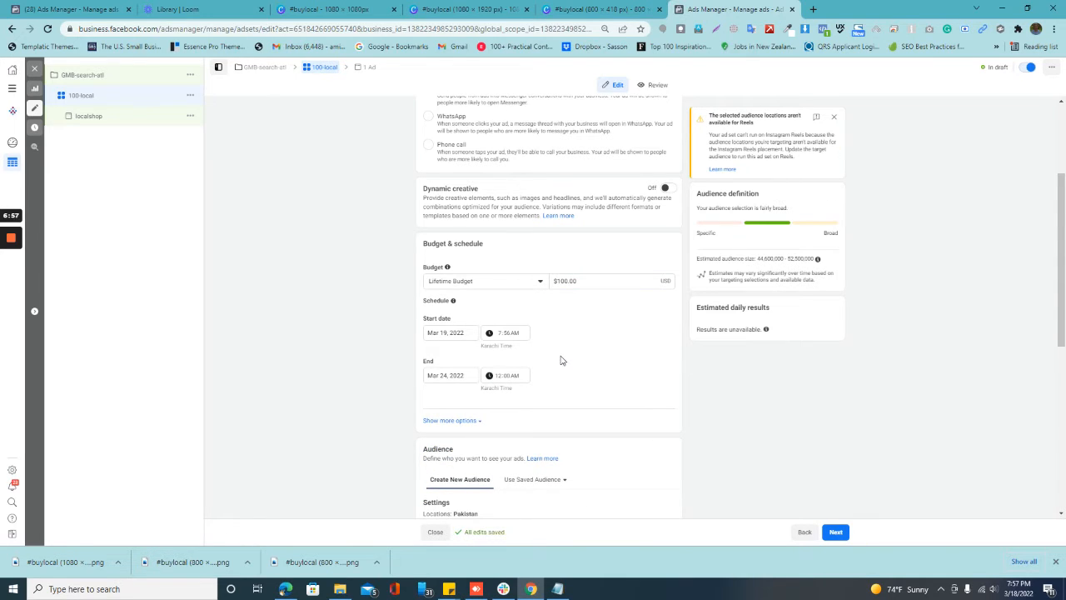
Step: Replace Pakistan with the Atlanta DMA market as the targeted location in the ad set's audience
scroll(558, 366, "down", 2)
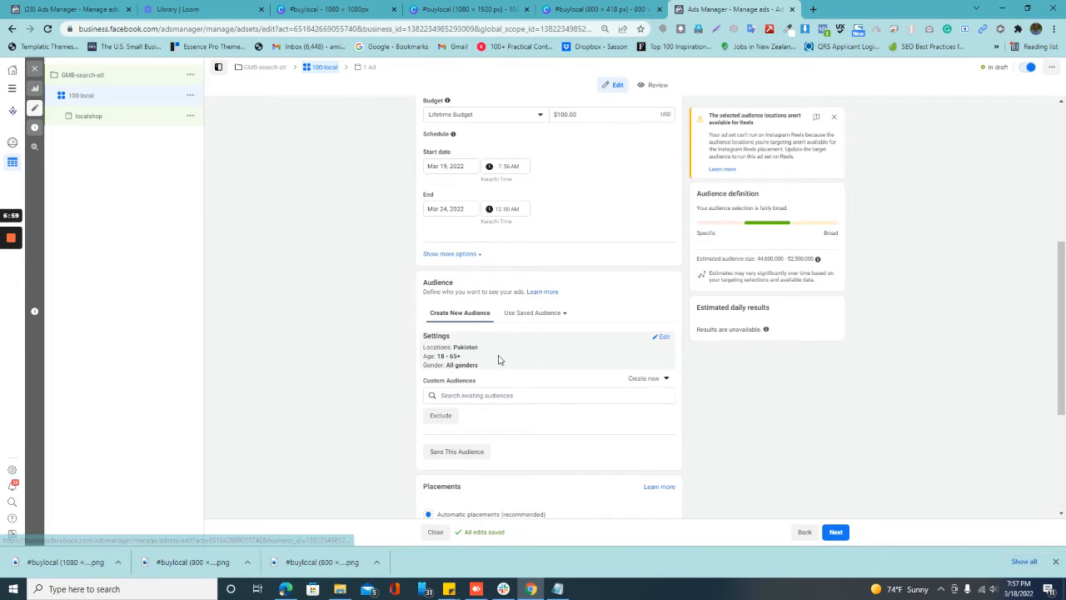
left_click(662, 337)
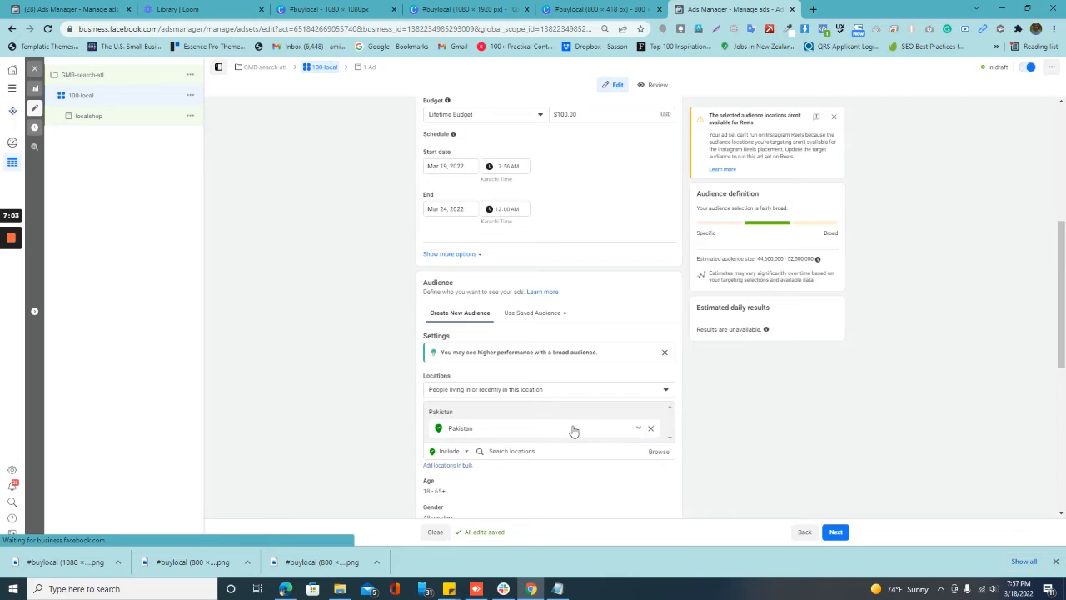
left_click(650, 428)
left_click(523, 439)
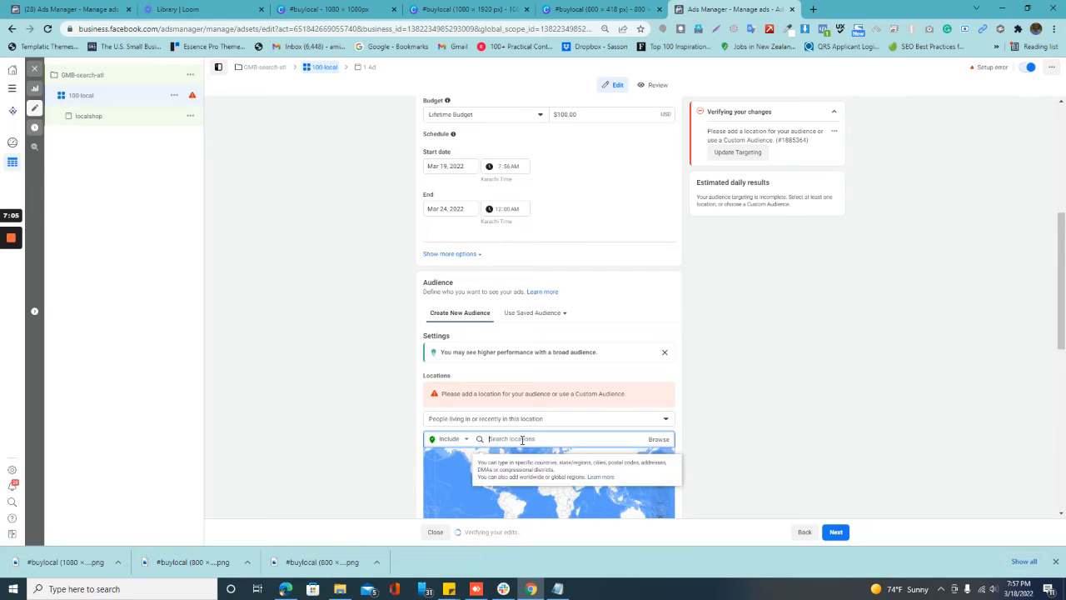
type("a")
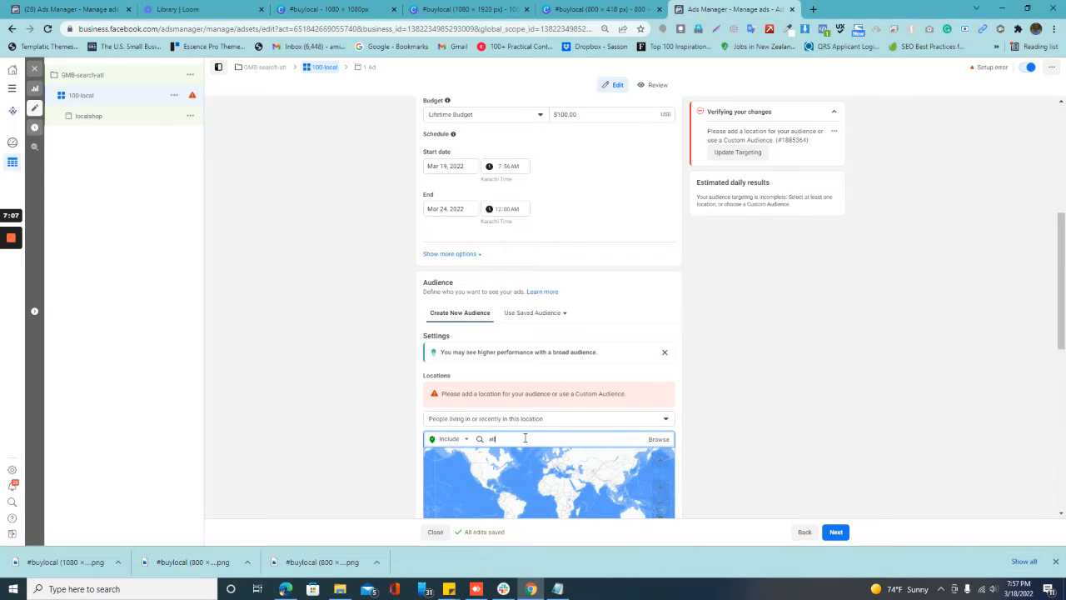
type("tlanta")
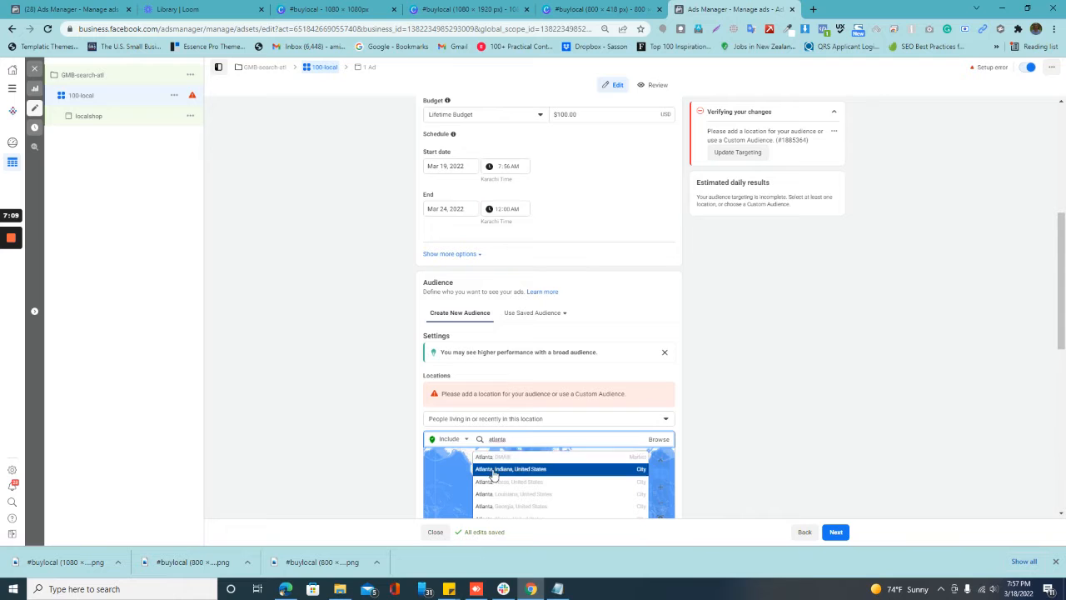
left_click(503, 457)
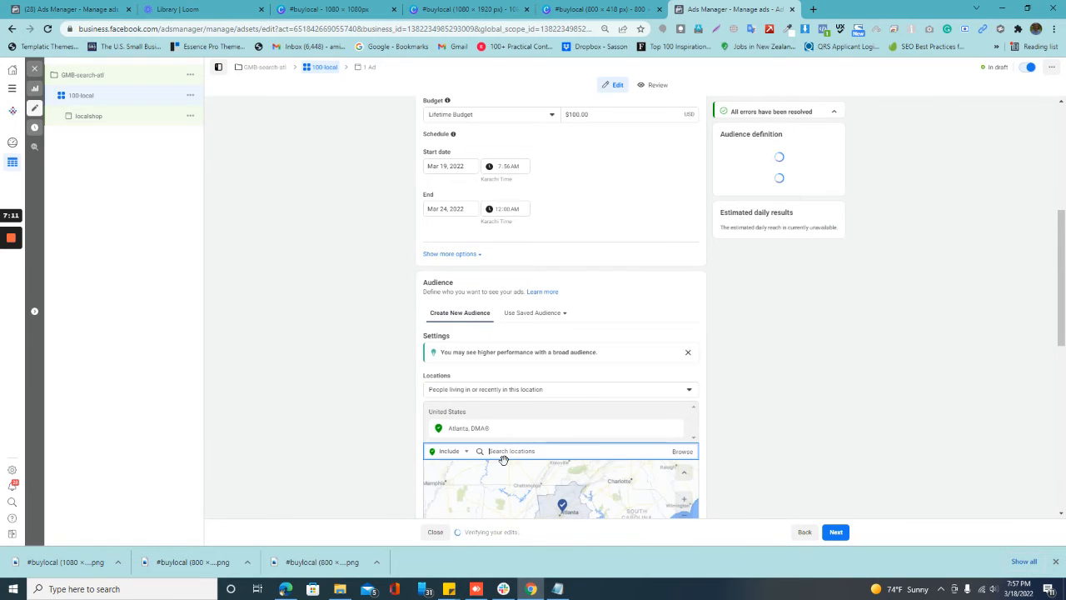
Step: Limit the audience's location targeting to People living in this location
scroll(556, 434, "down", 1)
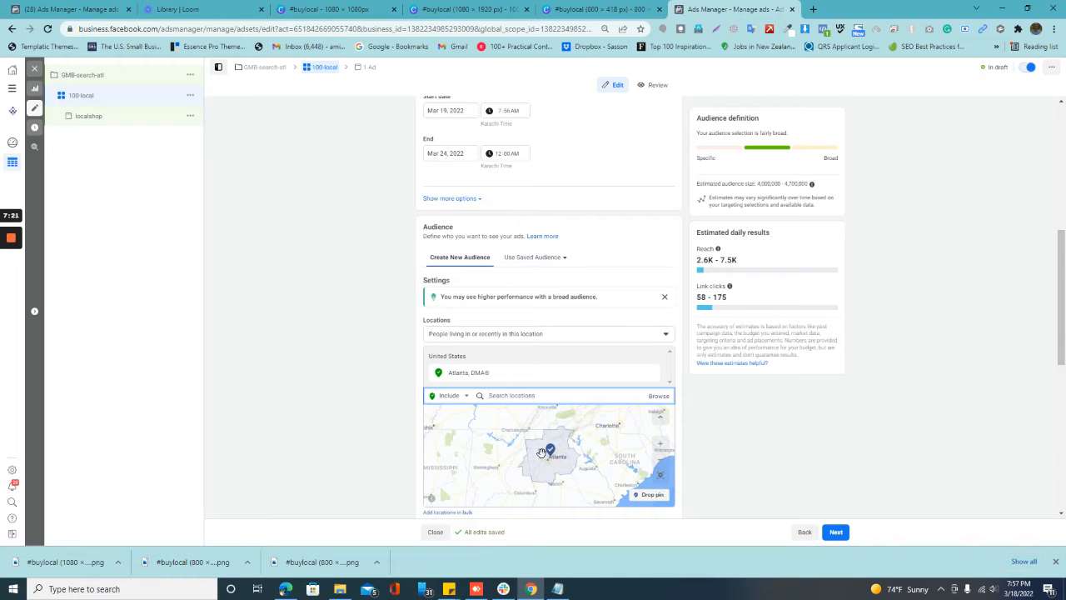
left_click(535, 336)
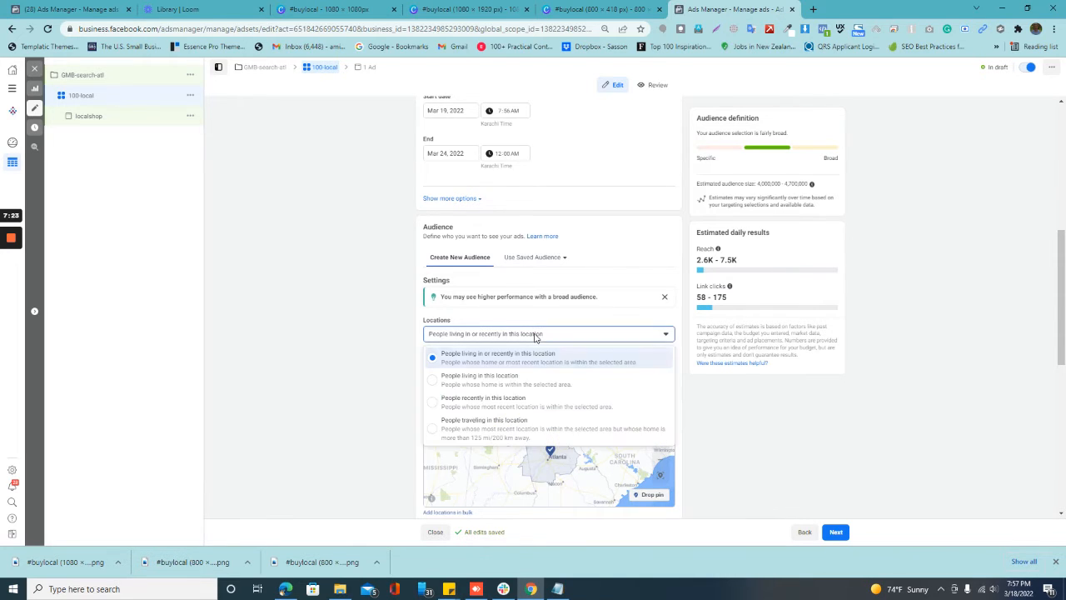
left_click(528, 381)
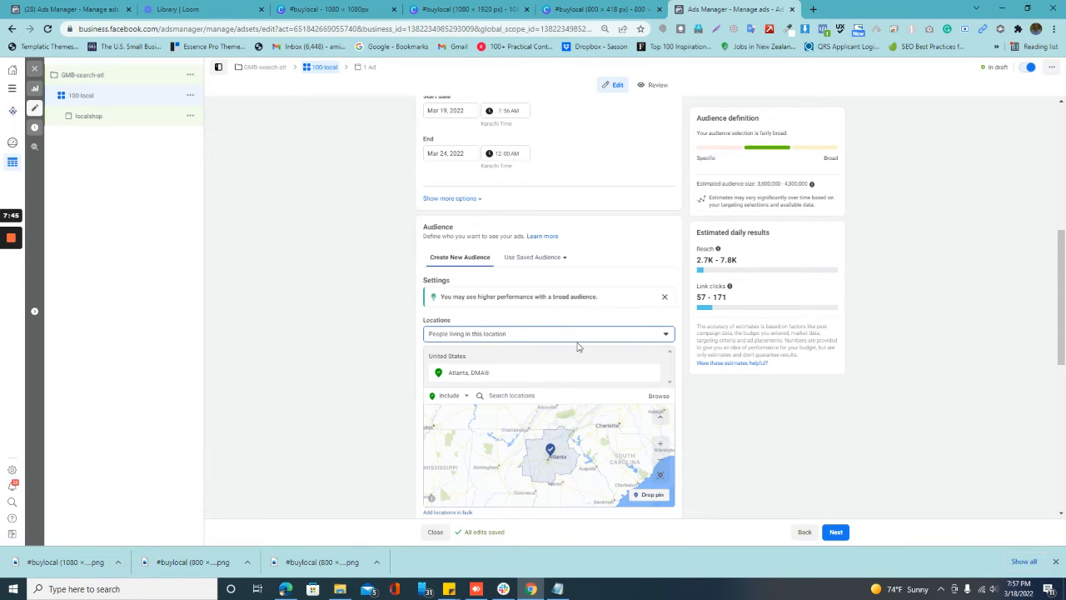
Step: Set the audience's age range to 25 through 60
scroll(766, 421, "down", 5)
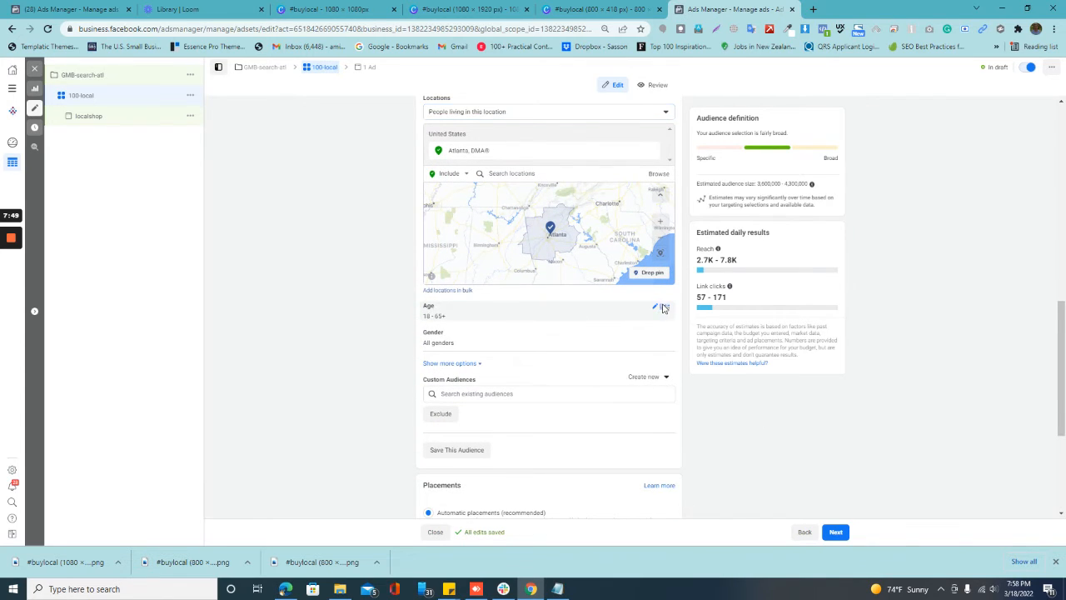
left_click(663, 307)
left_click(439, 324)
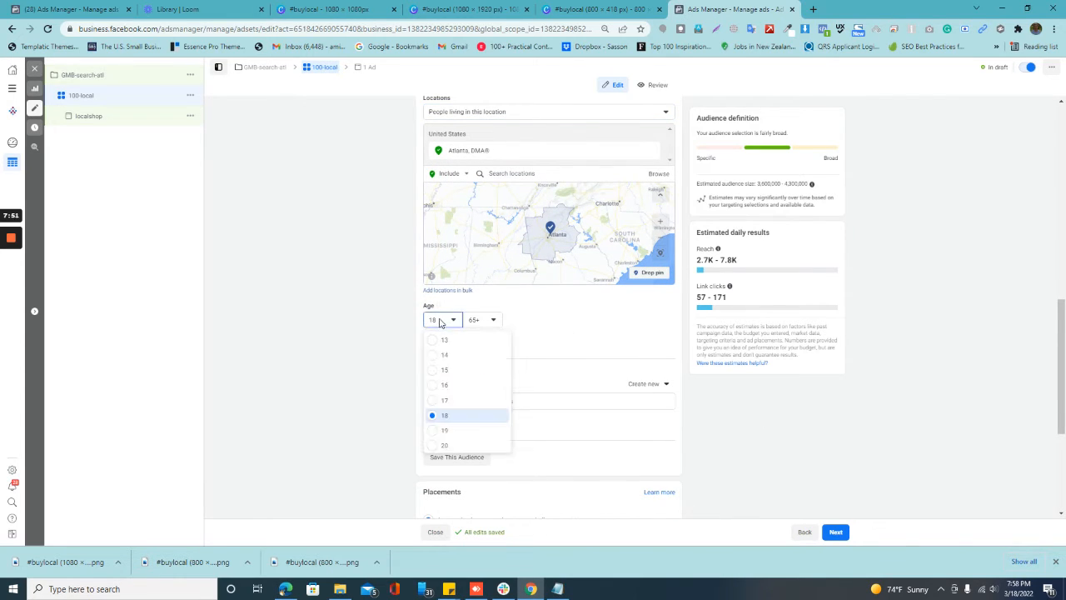
scroll(468, 400, "down", 2)
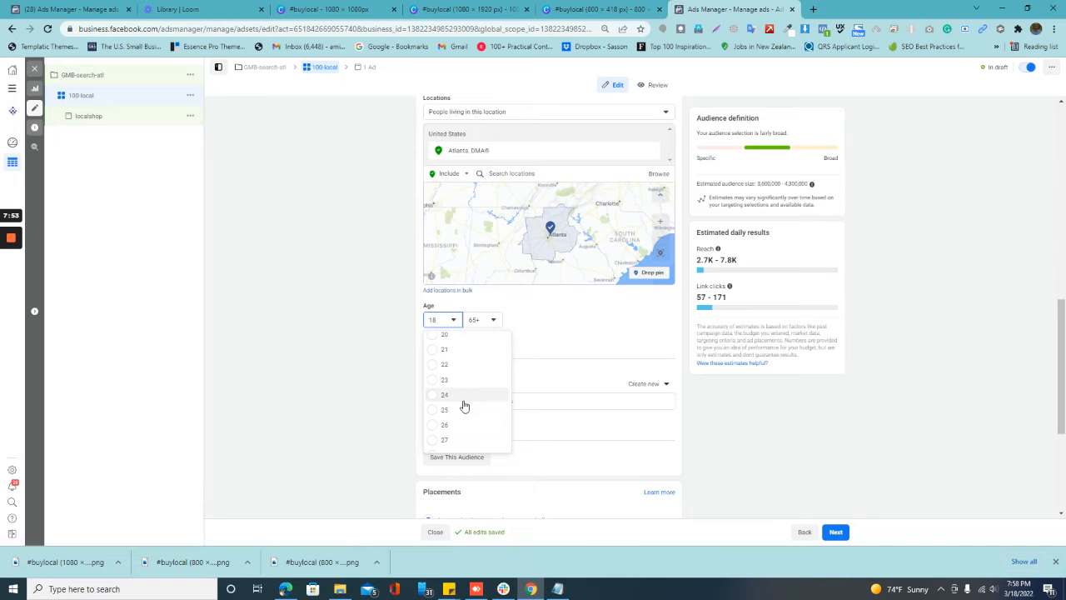
left_click(464, 393)
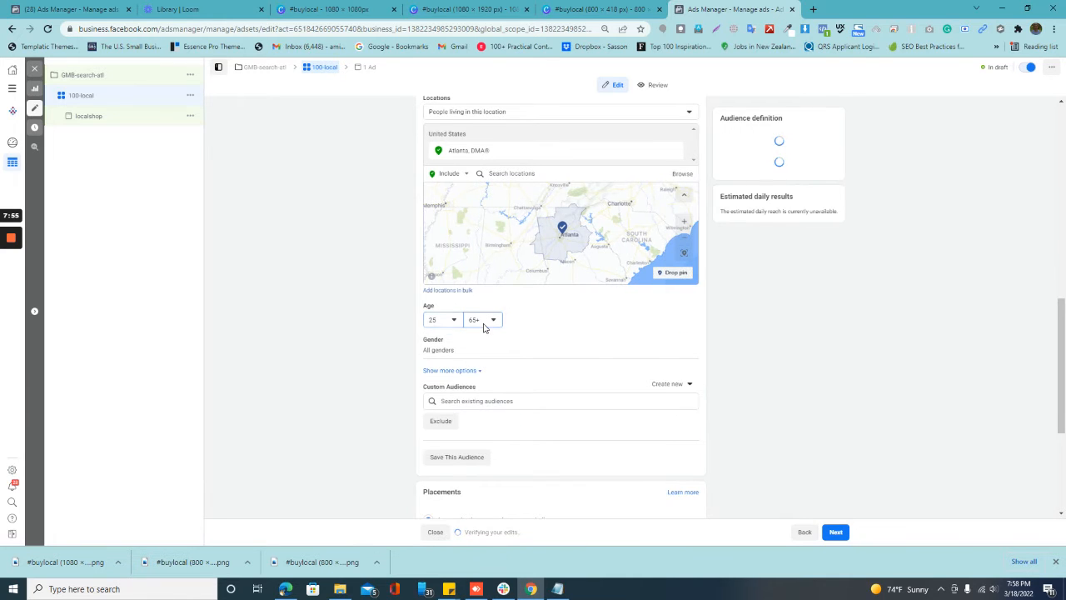
left_click(481, 320)
scroll(496, 388, "up", 1)
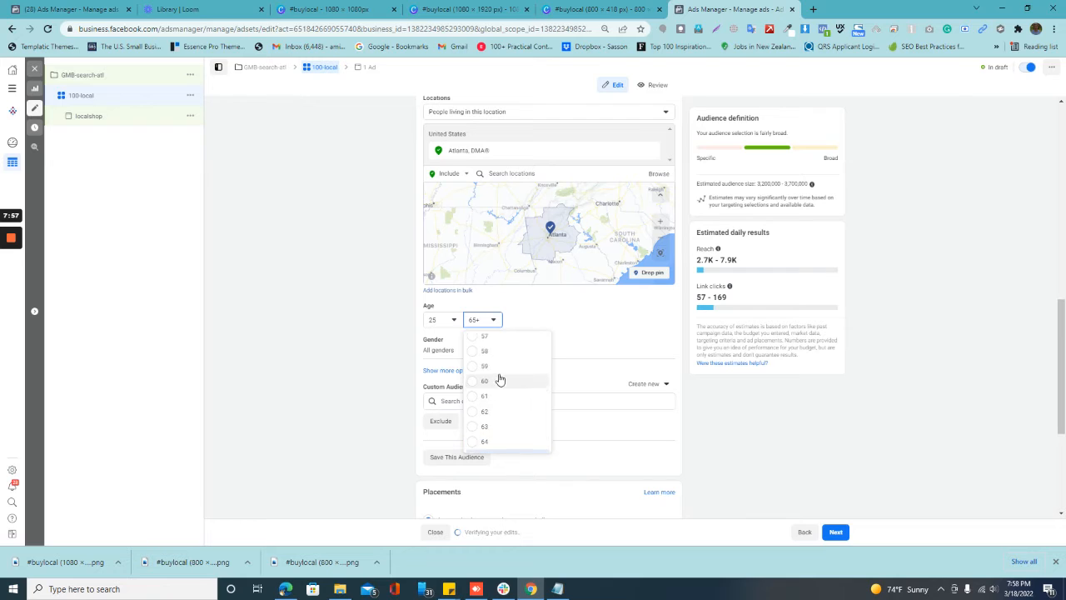
left_click(498, 423)
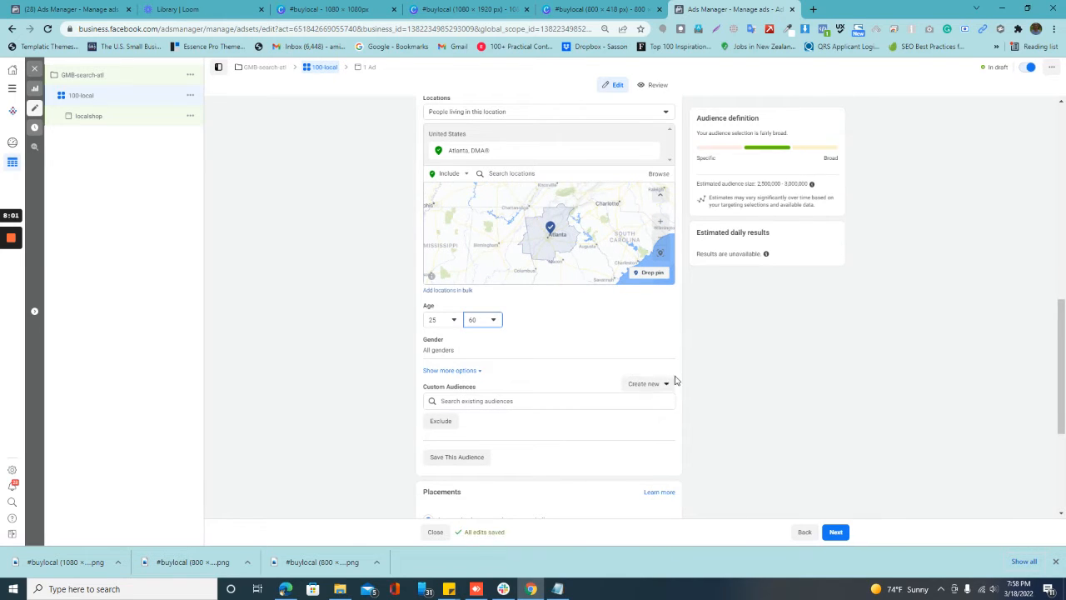
Step: Keep the ad set's placement and delivery settings and continue to the localshop ad's setup
scroll(723, 376, "down", 1)
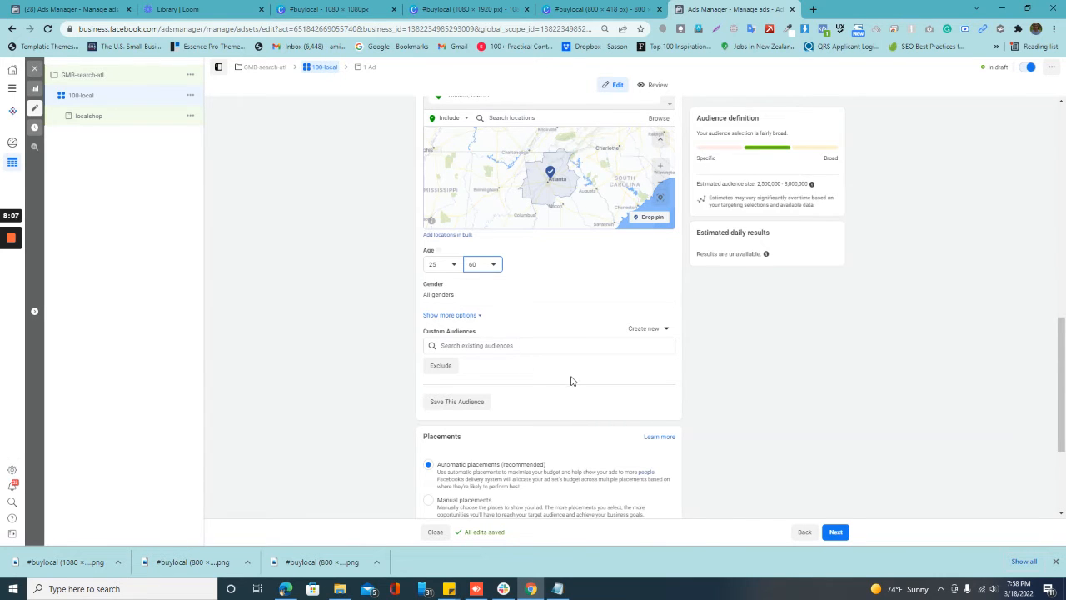
scroll(571, 379, "down", 2)
scroll(572, 381, "down", 1)
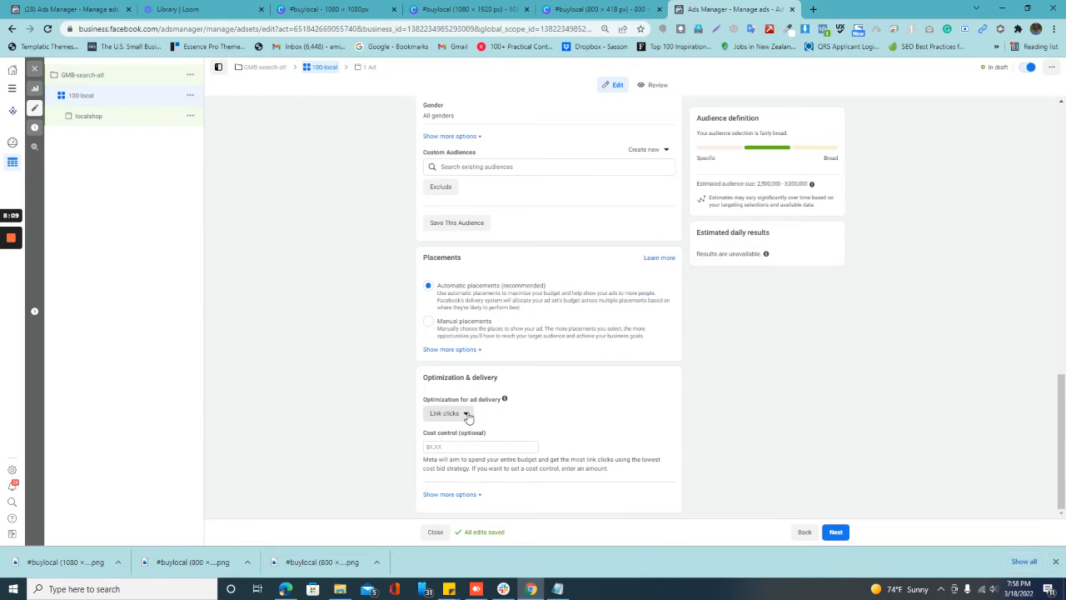
left_click(836, 535)
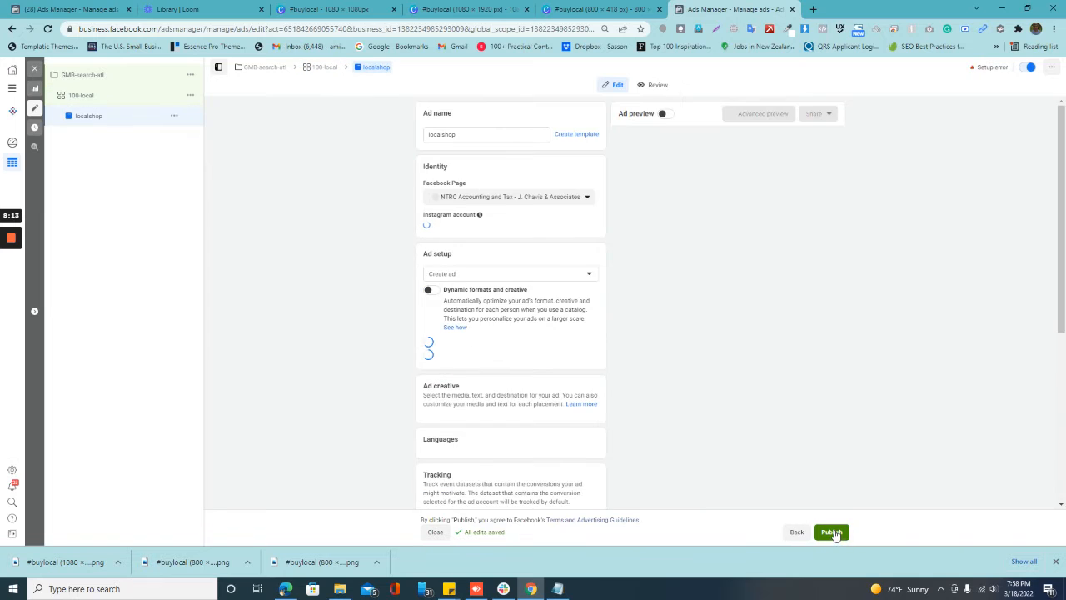
Step: Set the ad's identity to the Evision Atlanta Facebook Page and the evisionatlanta Instagram account
left_click(511, 201)
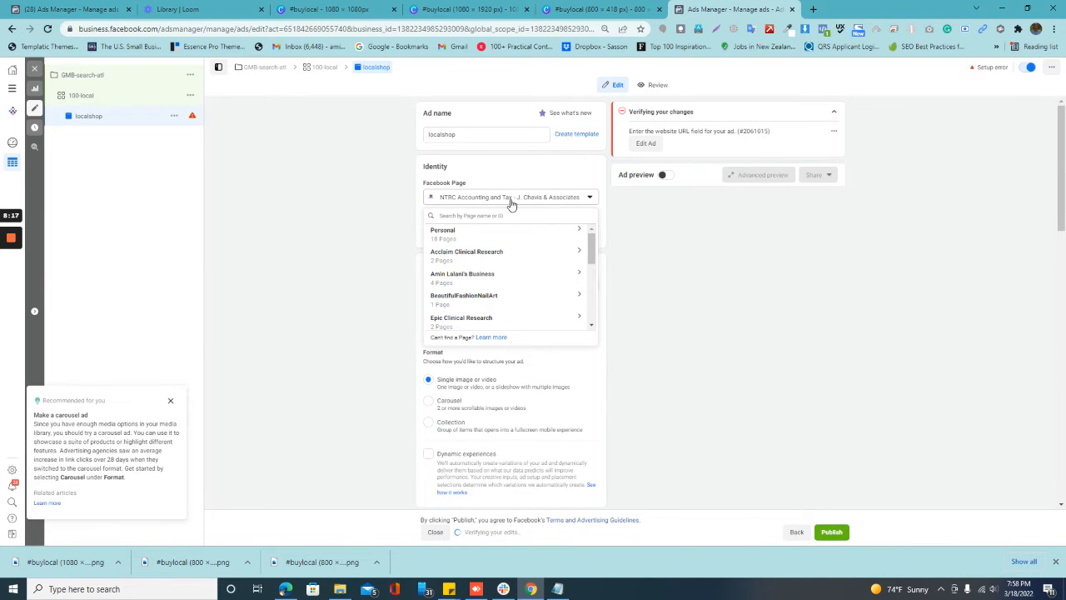
left_click(513, 203)
left_click(512, 202)
type("evi")
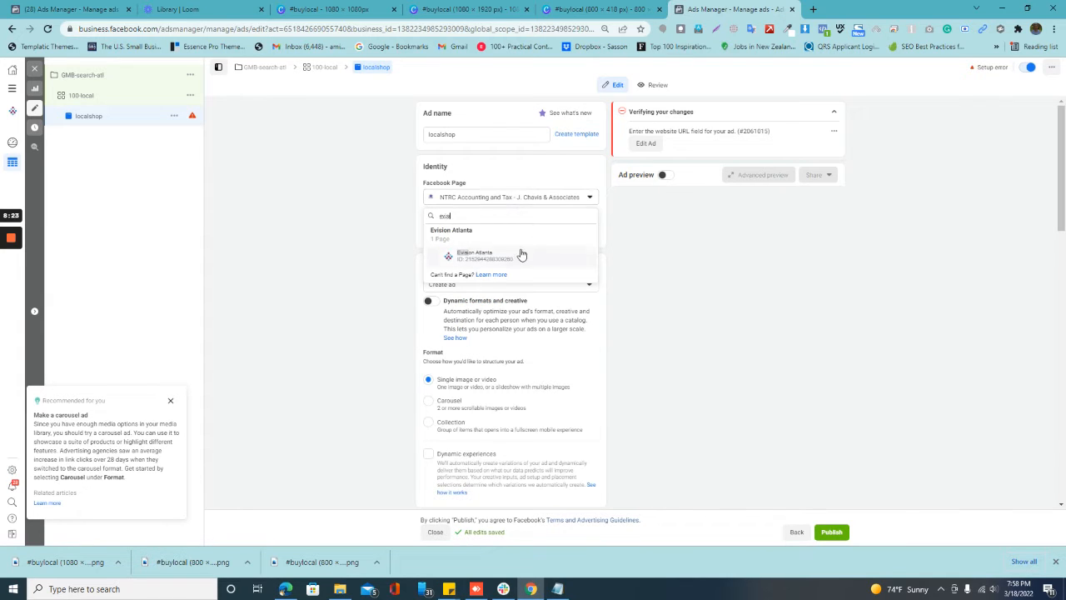
left_click(509, 256)
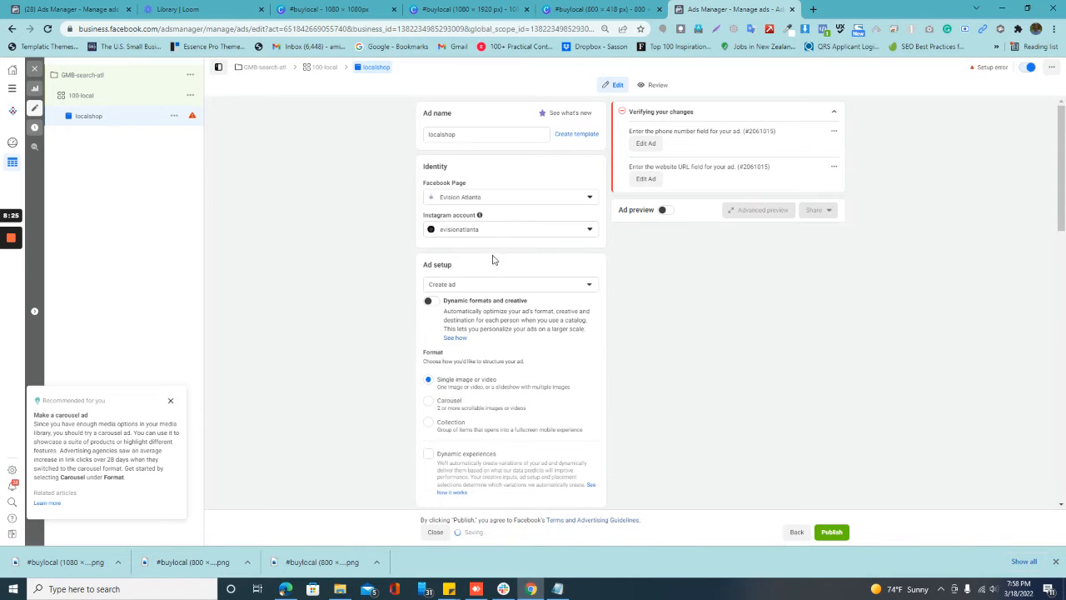
left_click(496, 229)
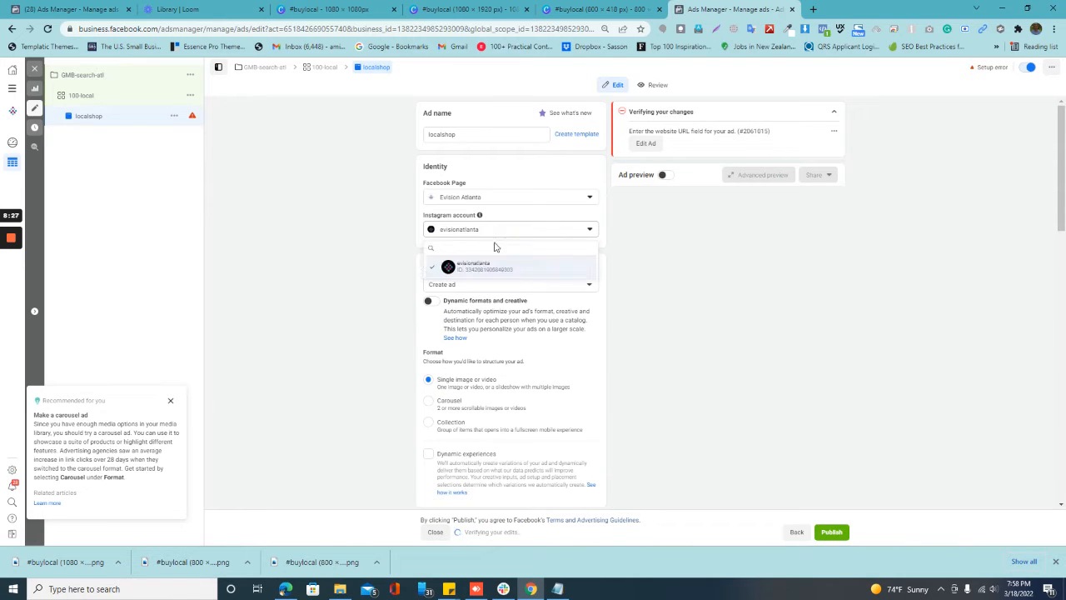
left_click(495, 268)
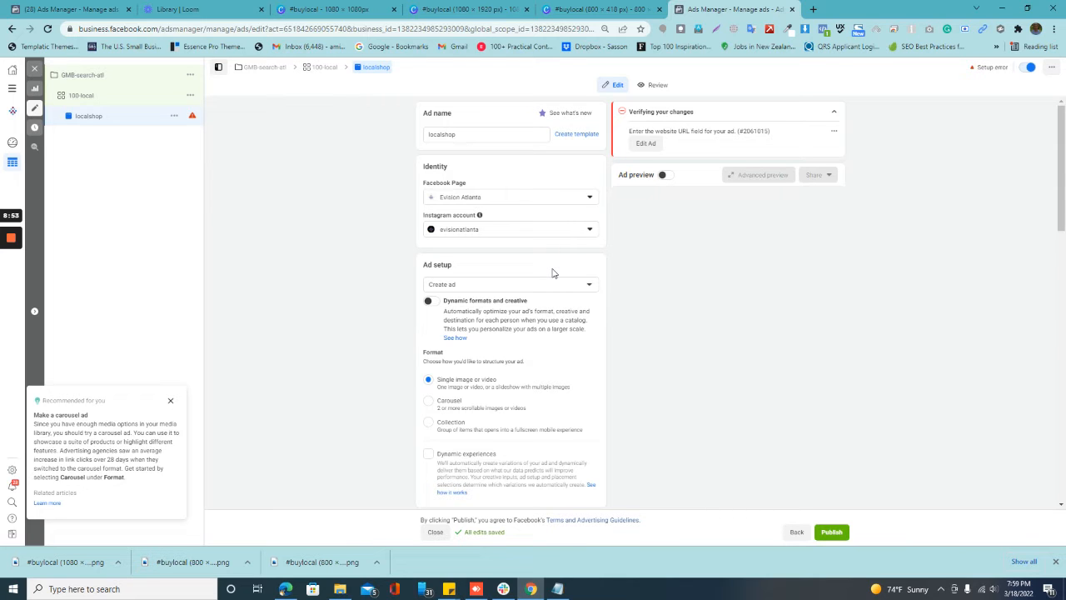
Step: Upload the #buylocal (1080 × 1920 px) image from Downloads as the ad's media and proceed to the placement crops
scroll(504, 270, "down", 3)
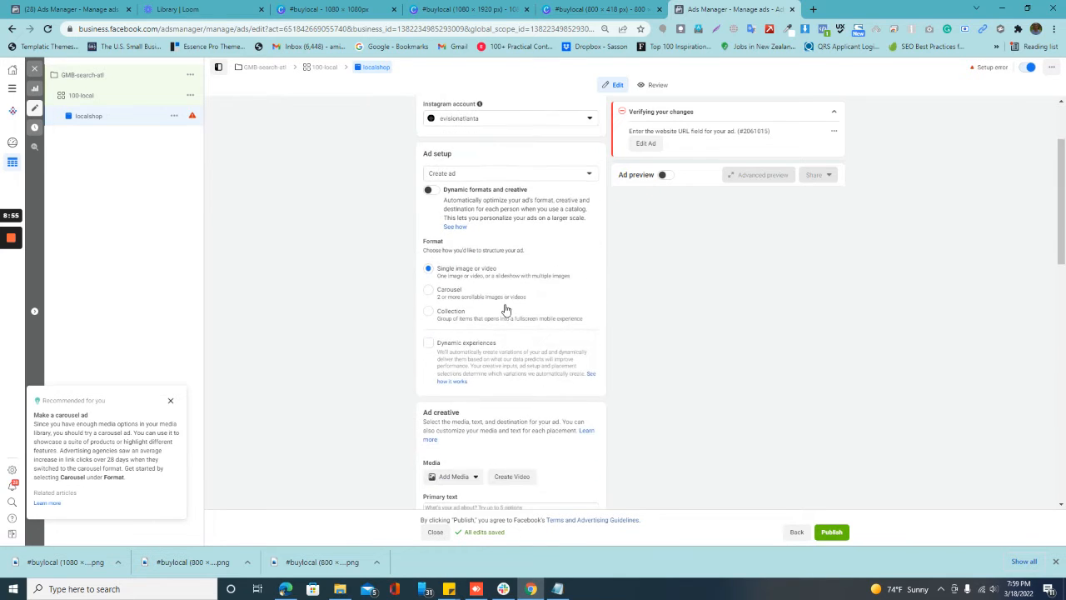
left_click(449, 367)
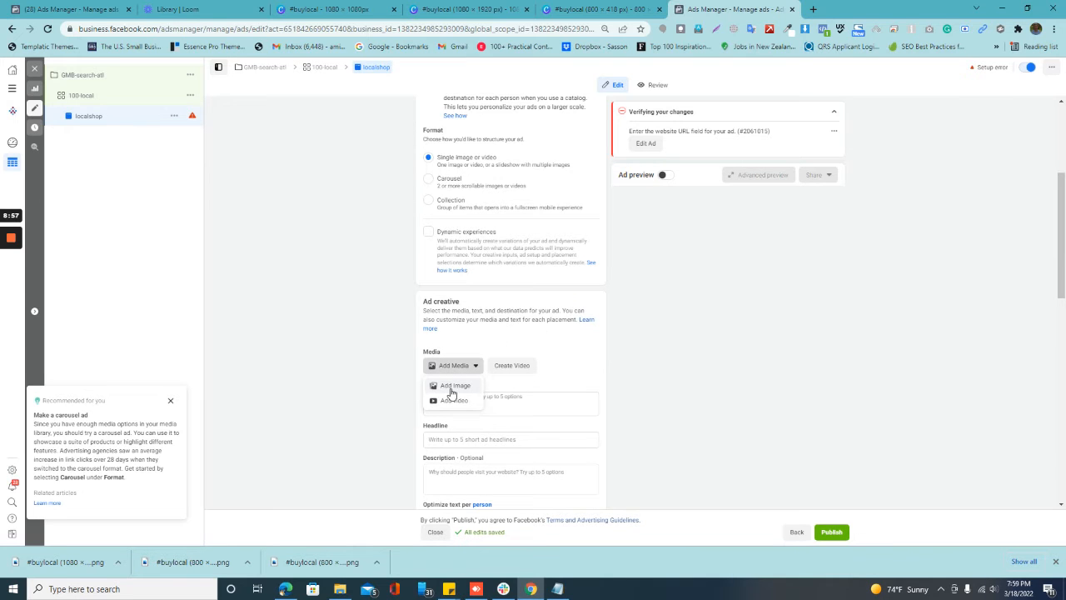
left_click(452, 386)
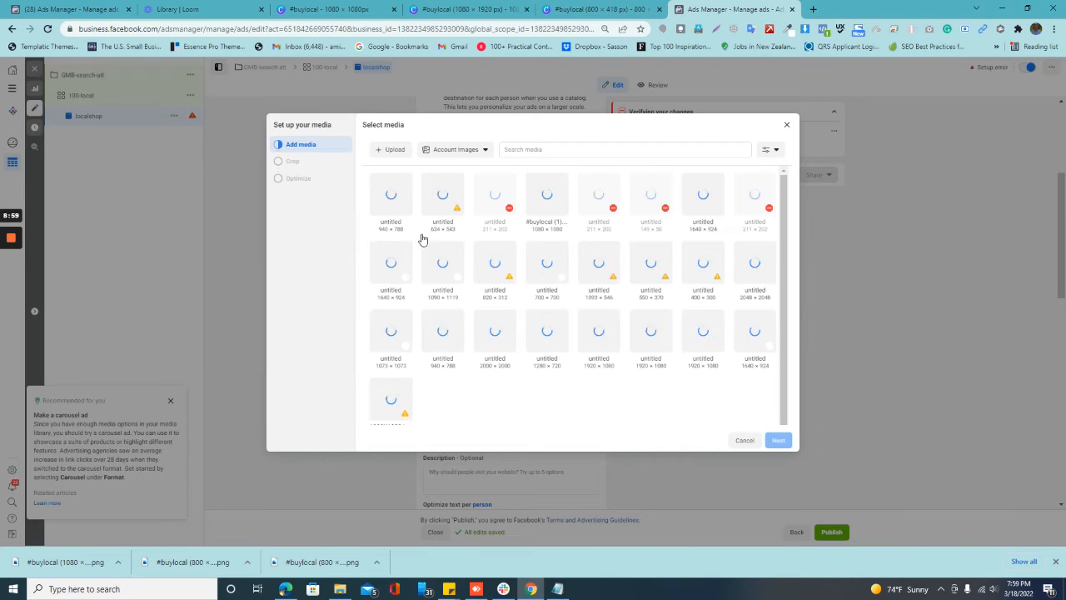
left_click(388, 154)
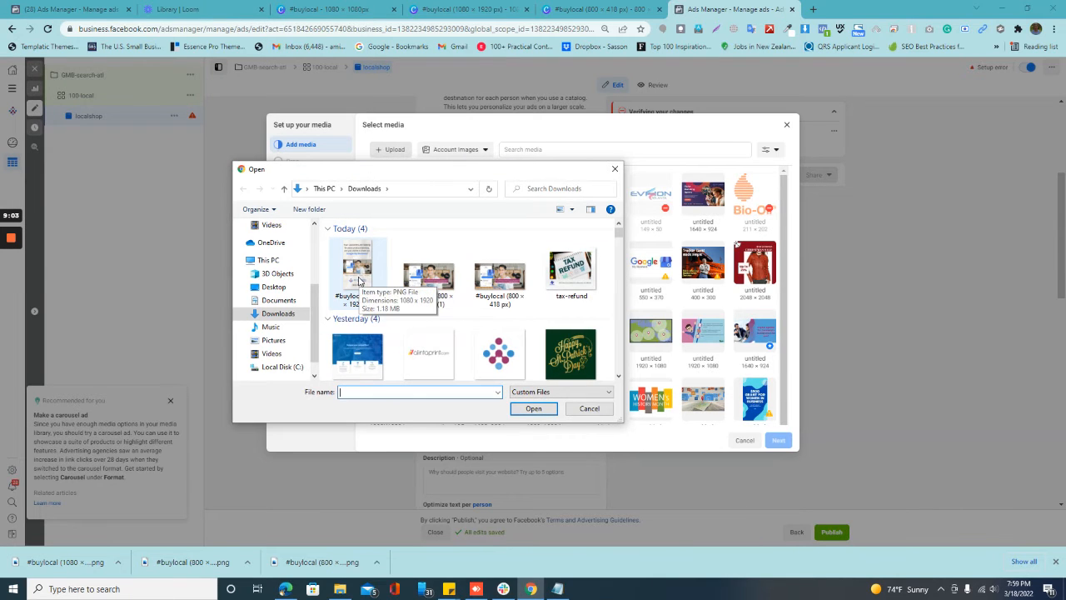
double_click(351, 277)
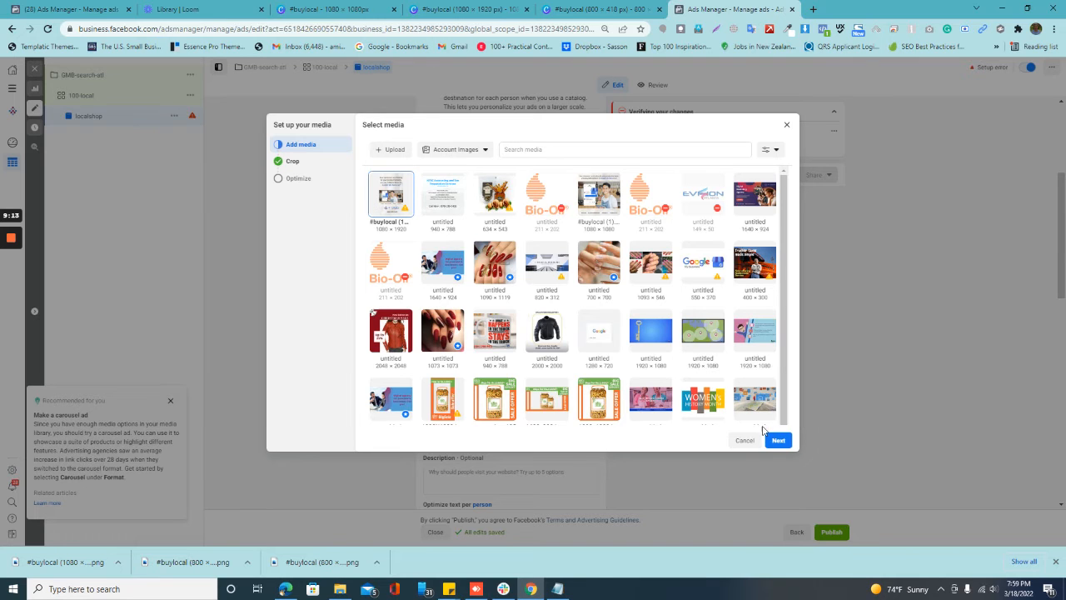
left_click(777, 440)
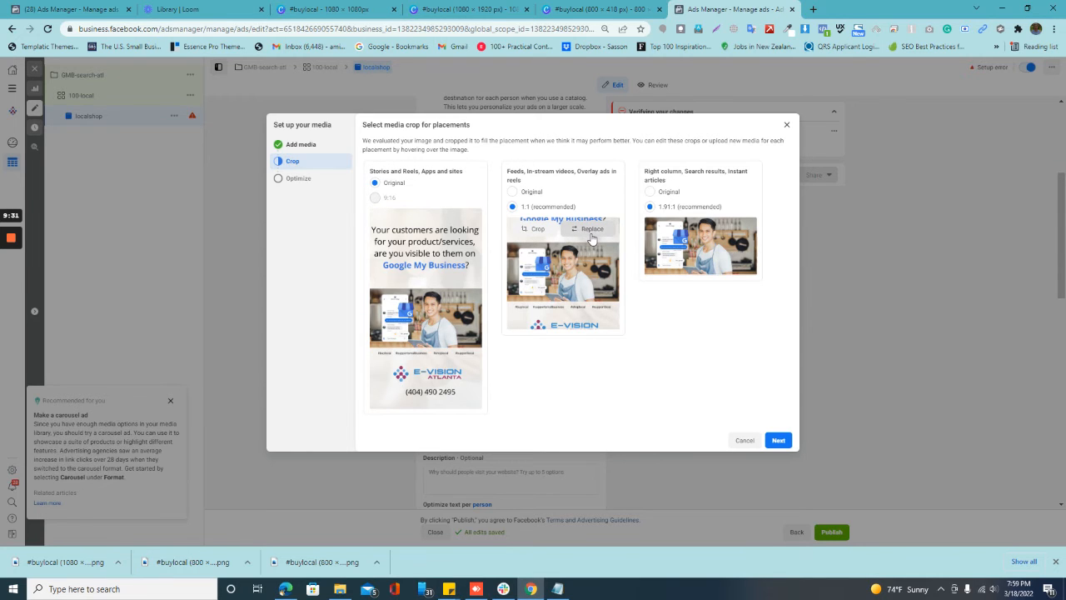
Step: Replace the Feeds, In-stream videos and Overlay ads media with the 1080 × 1080 image #buylocal (1).png
left_click(591, 238)
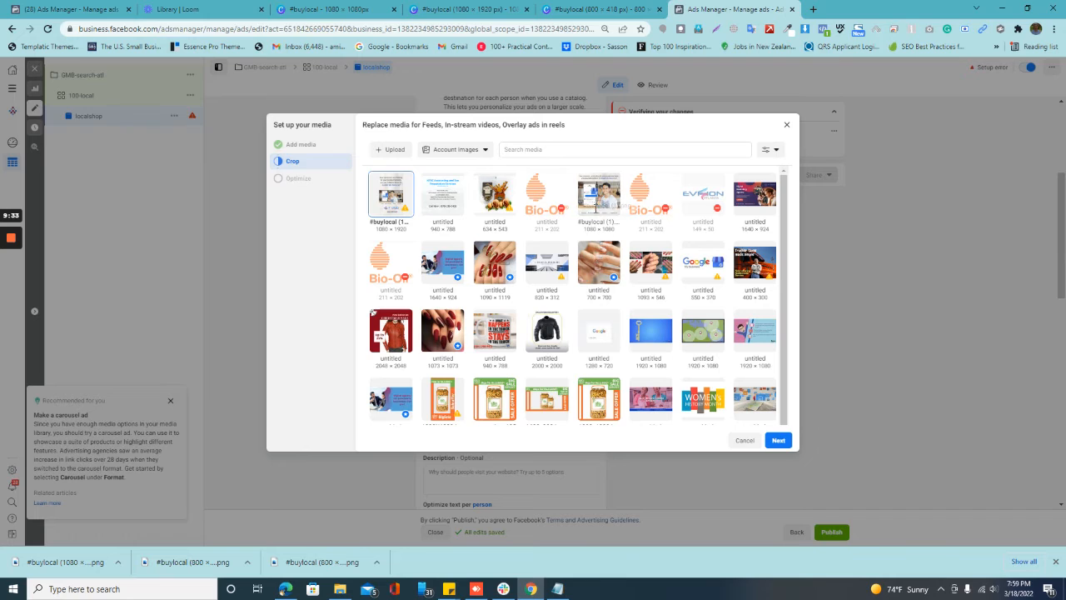
left_click(603, 189)
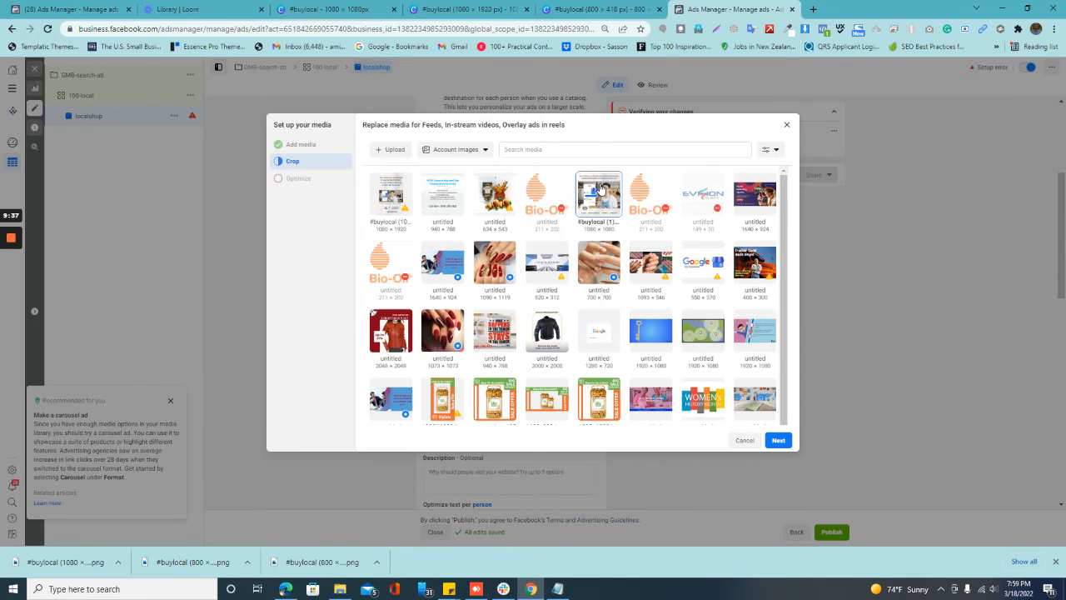
left_click(779, 440)
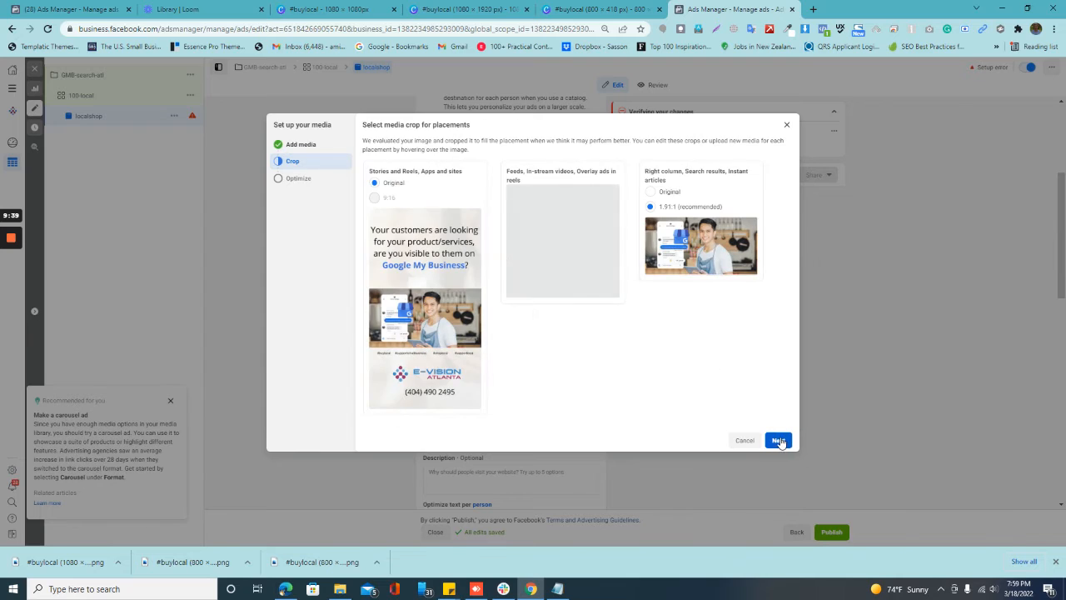
Step: Replace the Right column, Search results and Instant articles media with the uploaded #buylocal (800 × 418 px) image from Downloads
mouse_move(707, 229)
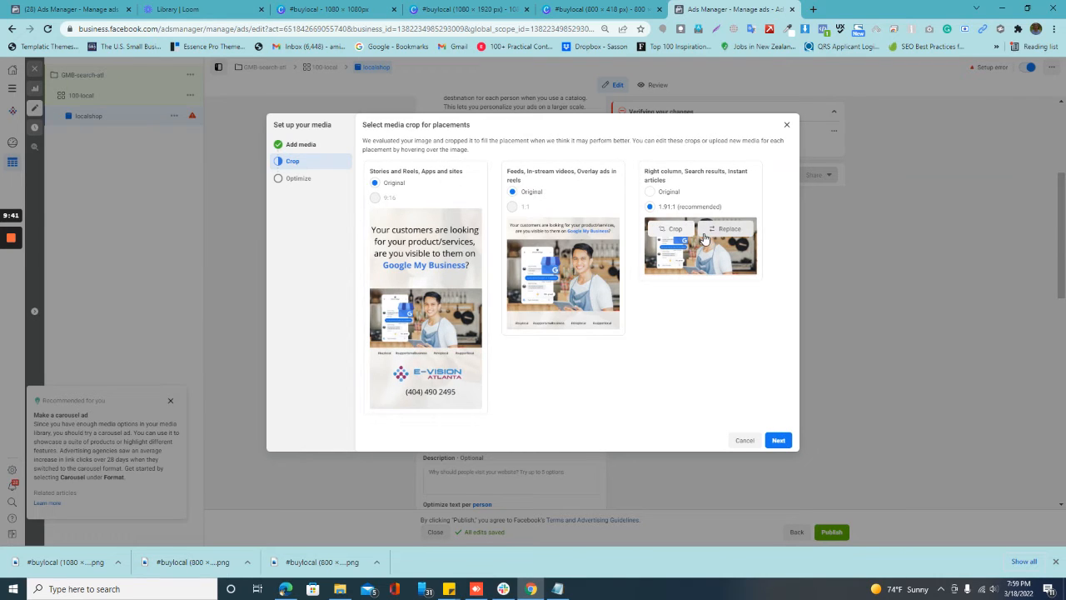
left_click(731, 230)
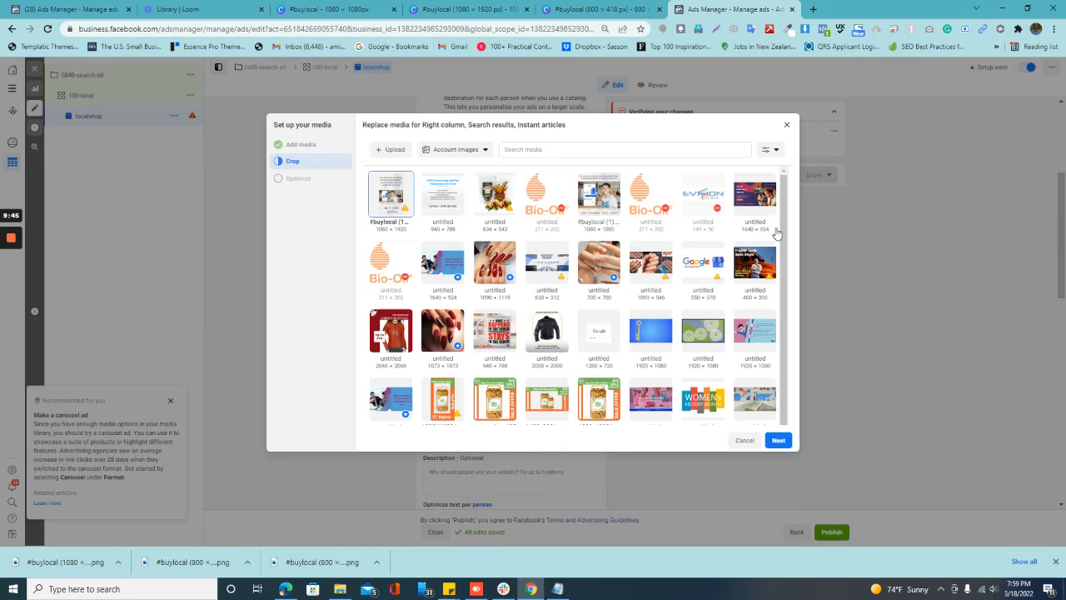
left_click(393, 150)
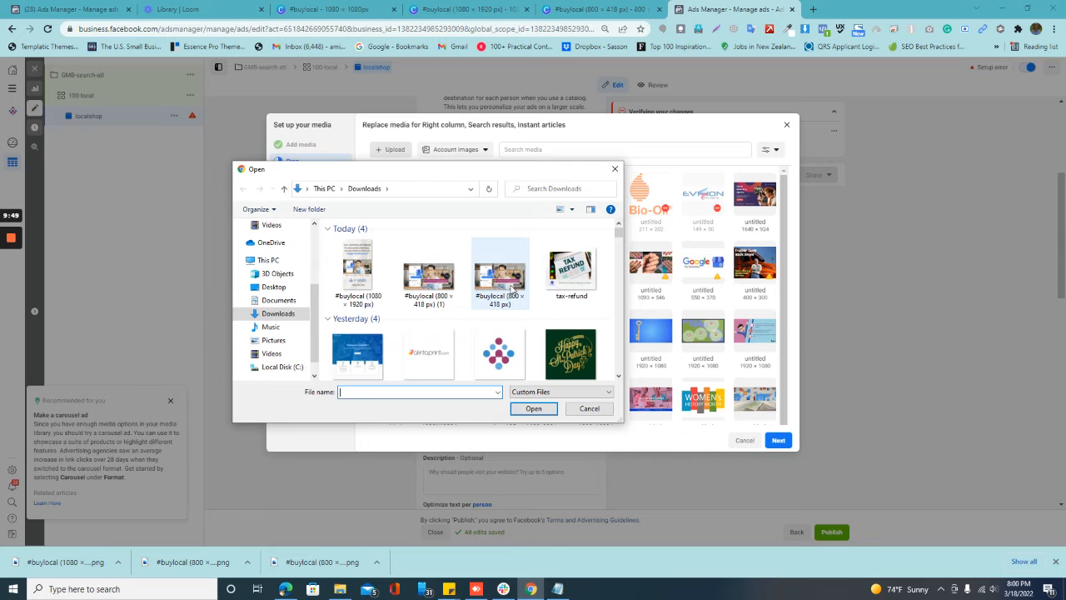
double_click(503, 288)
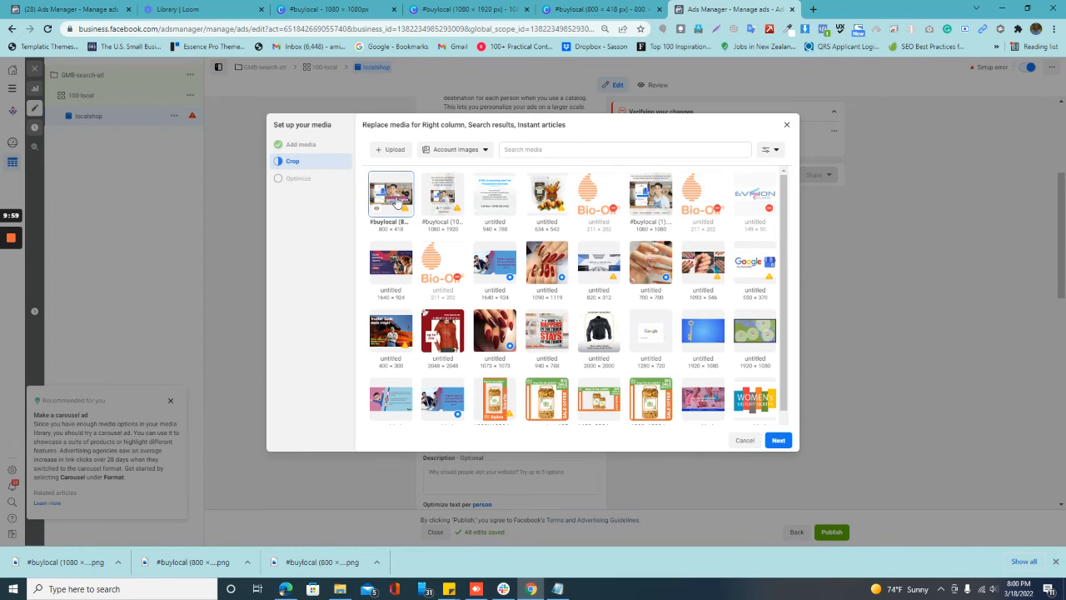
left_click(777, 440)
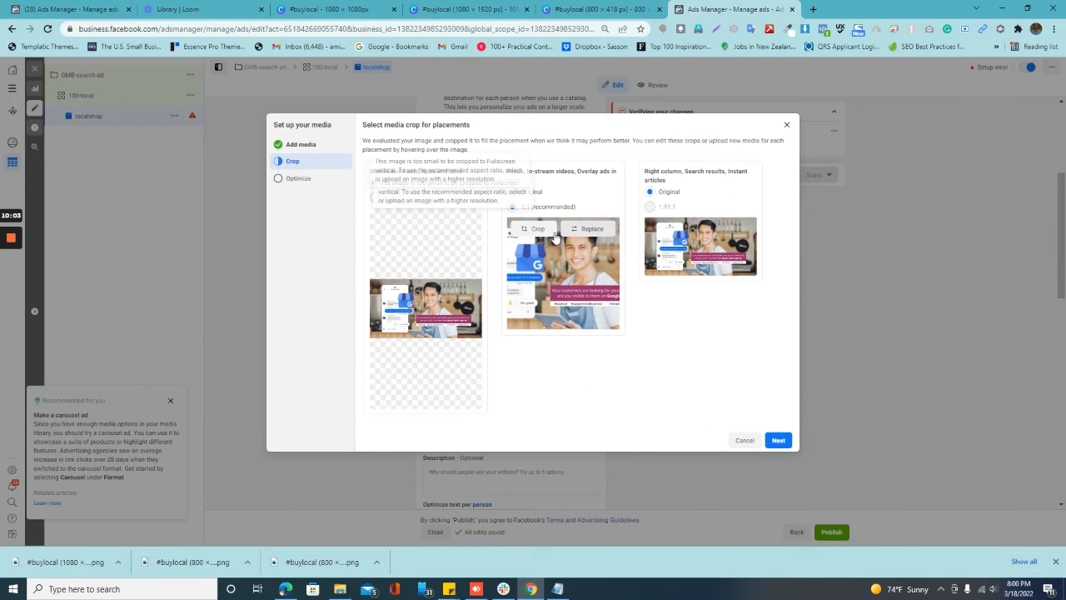
Step: Replace the Stories and Reels, Apps and sites media with the #buylocal (1080 × 1920 px).png account image
mouse_move(536, 263)
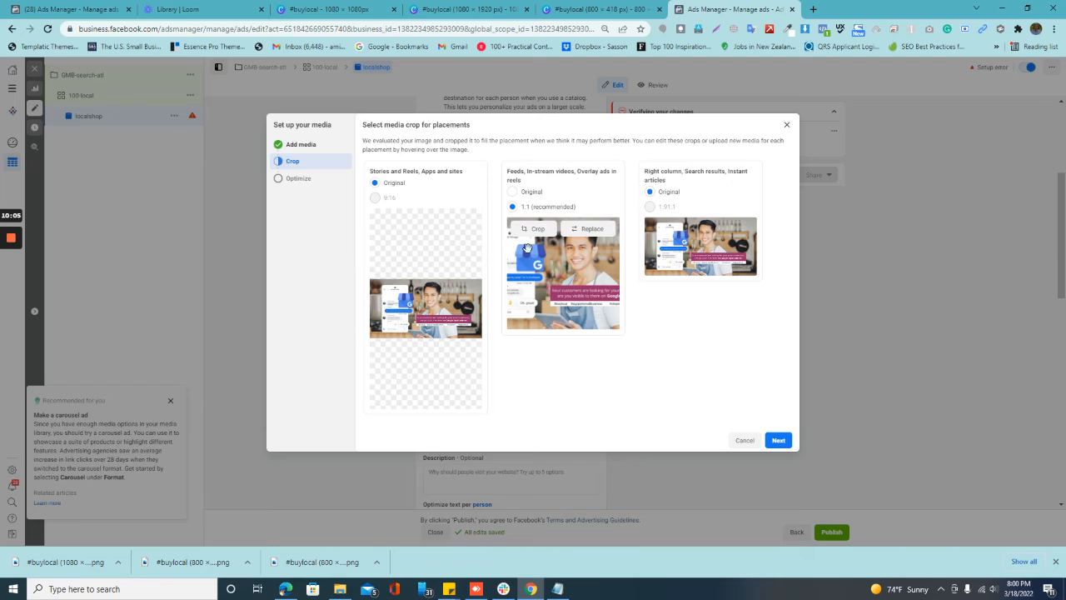
left_click(452, 222)
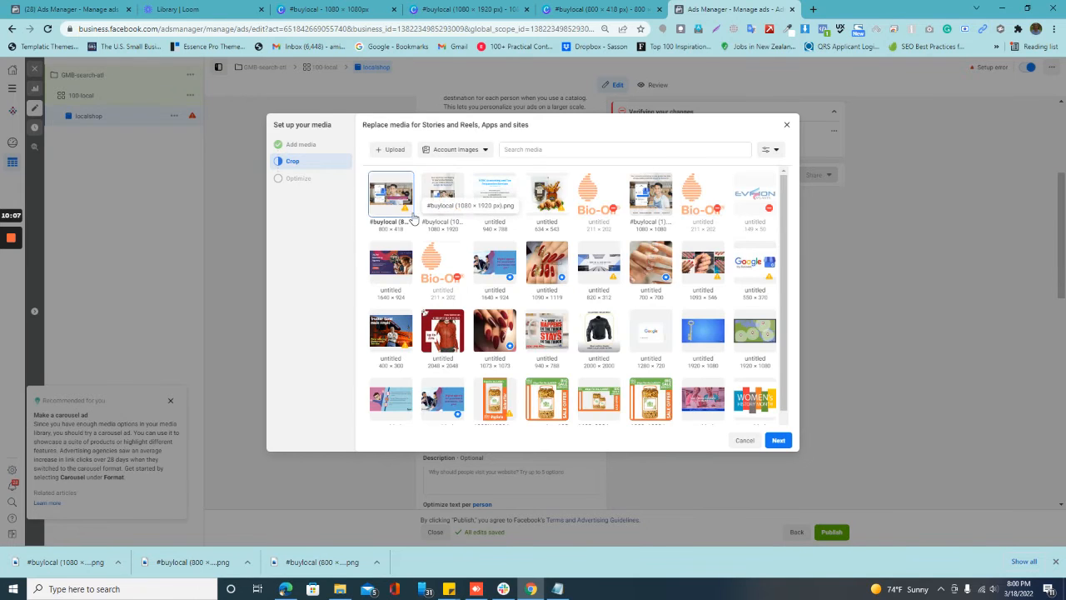
mouse_move(457, 207)
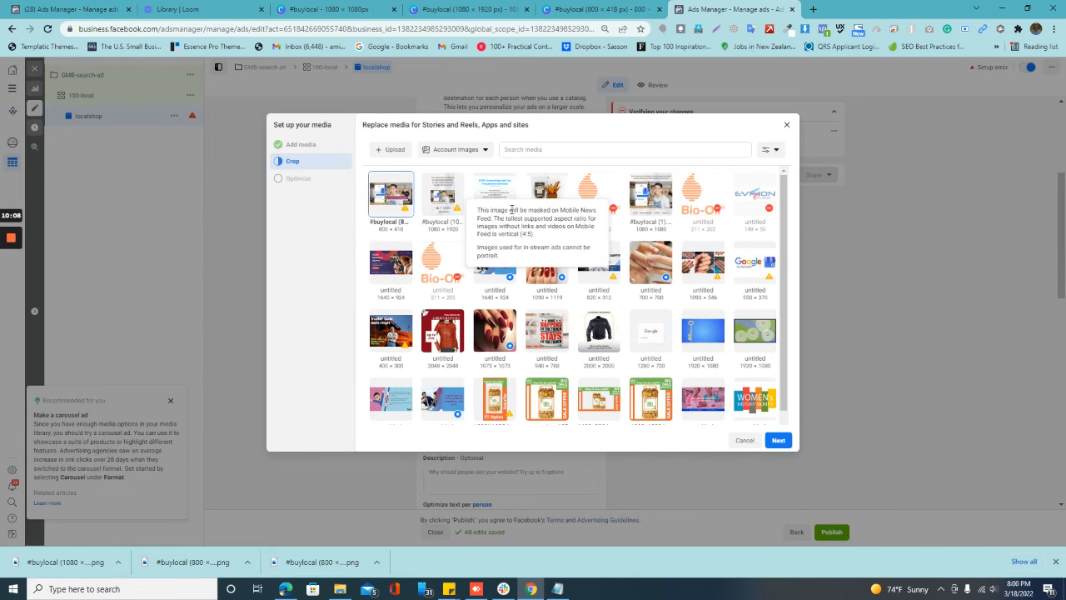
left_click(442, 191)
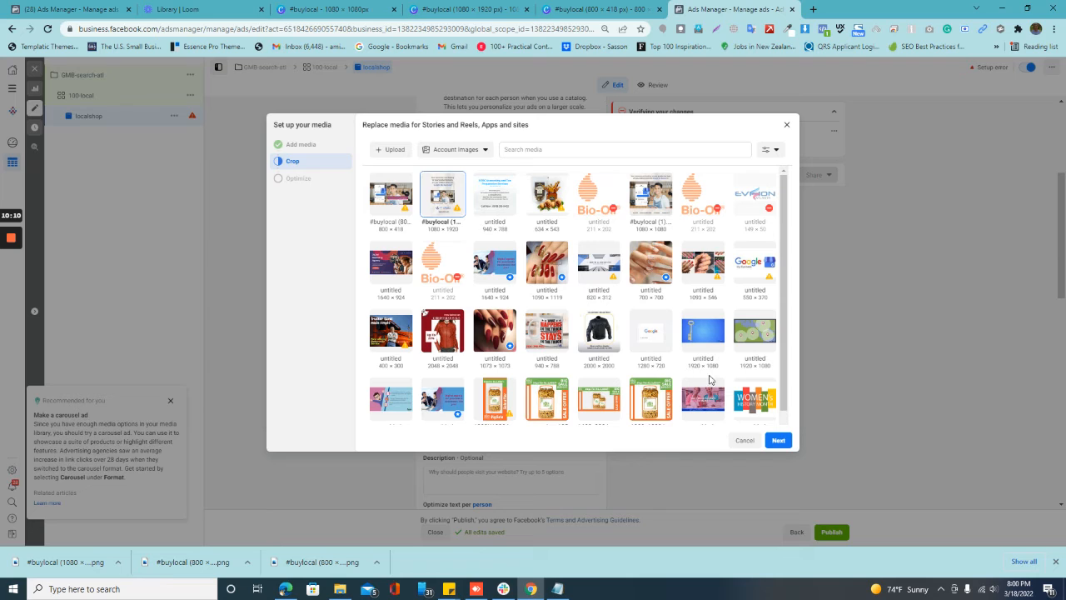
left_click(777, 439)
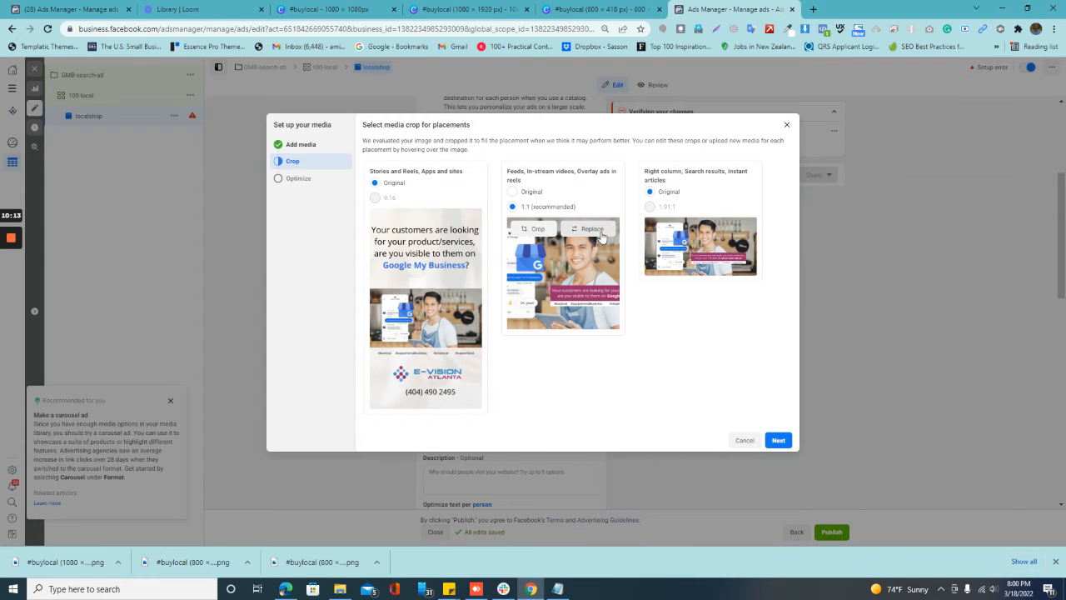
Step: Set the Feeds, In-stream videos and Overlay ads media back to the 1080 × 1080 #buylocal (1) account image
left_click(593, 231)
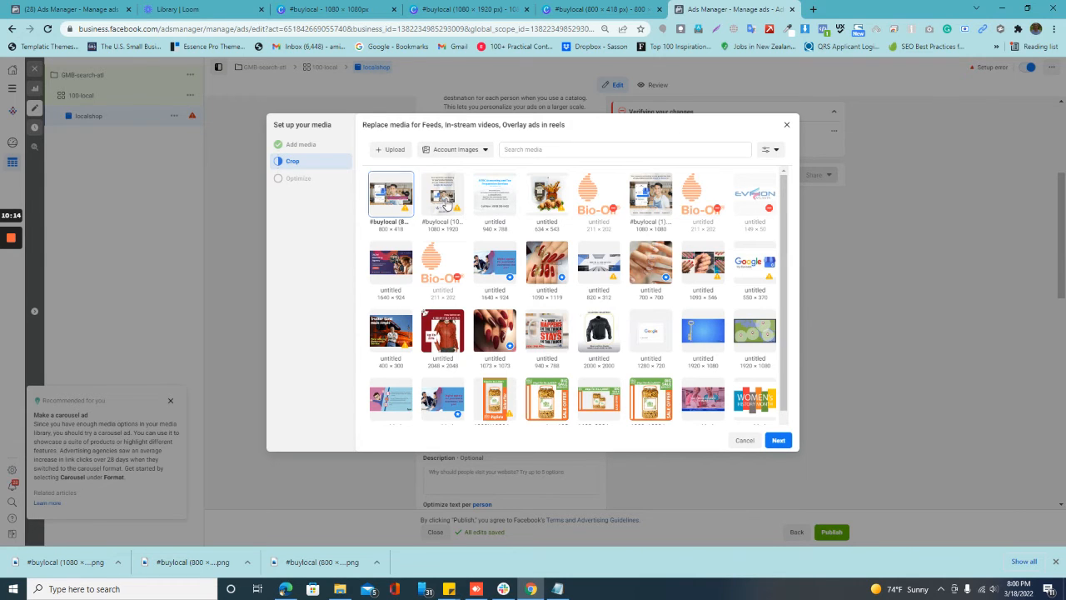
left_click(647, 200)
left_click(776, 439)
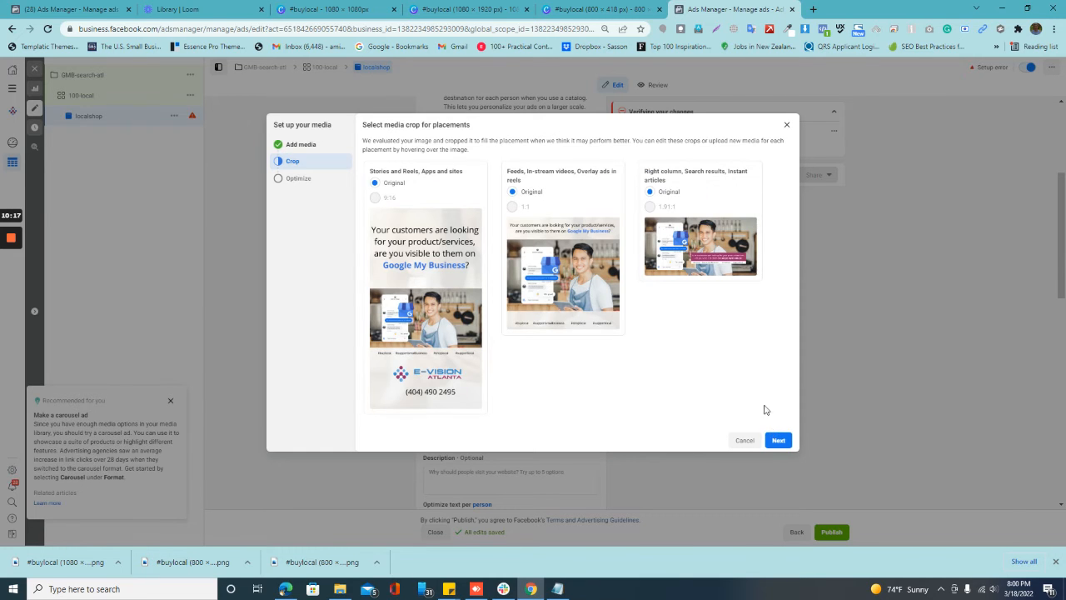
Step: Keep the 800 × 418 image for the Right column placements and finish the media setup with enhancements allowed
left_click(724, 233)
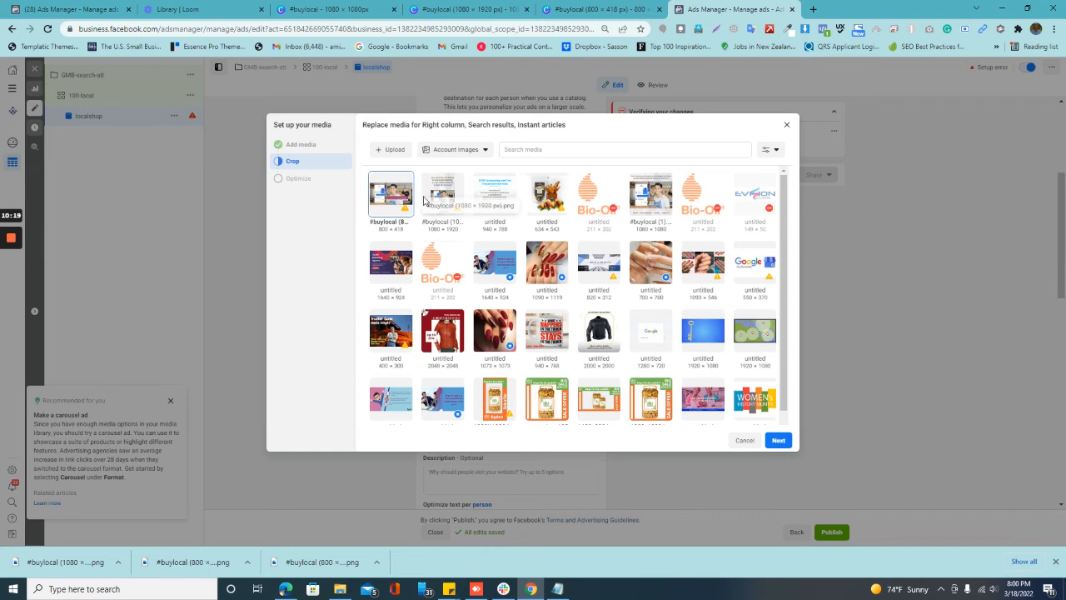
left_click(776, 440)
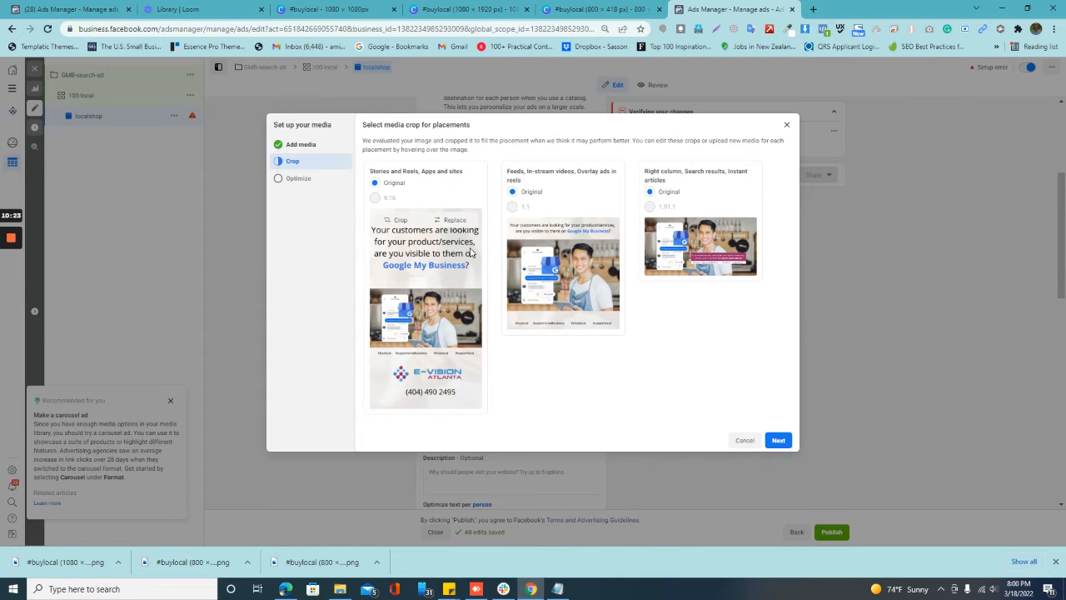
mouse_move(531, 275)
left_click(776, 442)
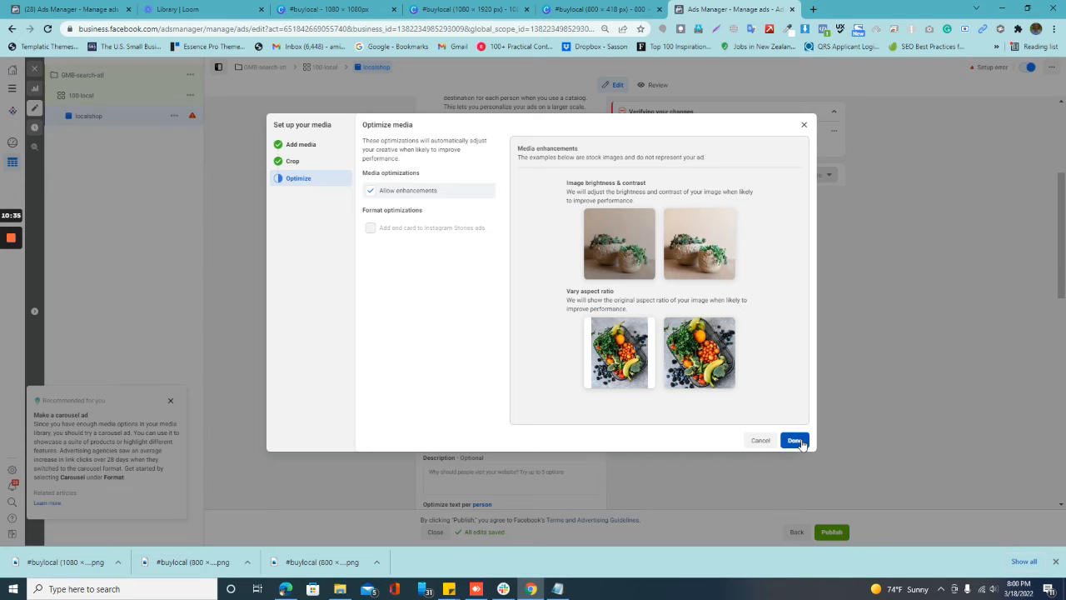
left_click(794, 440)
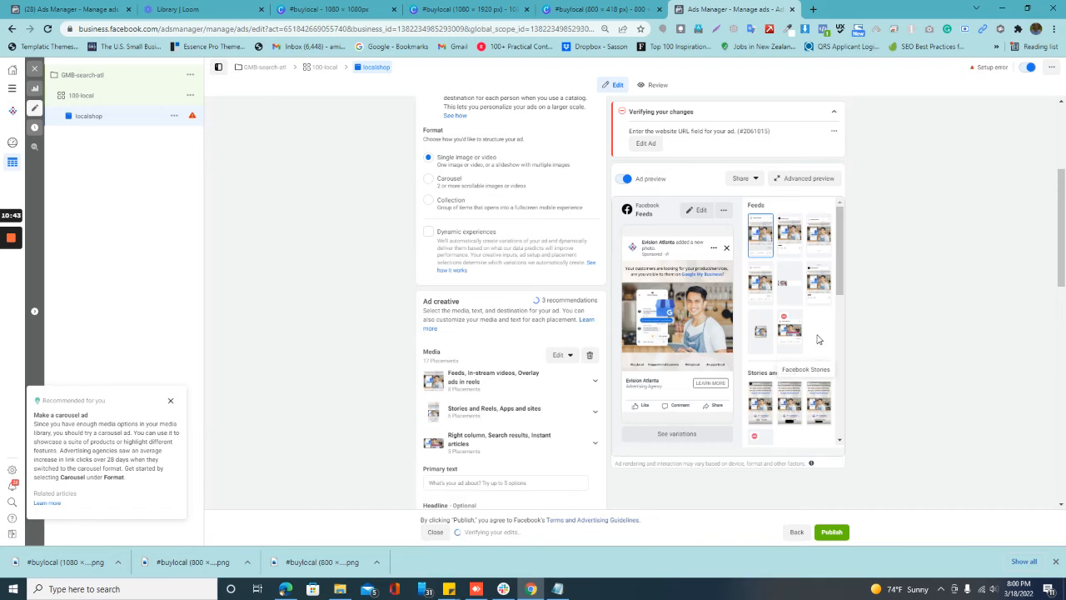
Step: Review the ad's previews across the placements and check its identity, format and media settings
left_click_drag(841, 287, 832, 393)
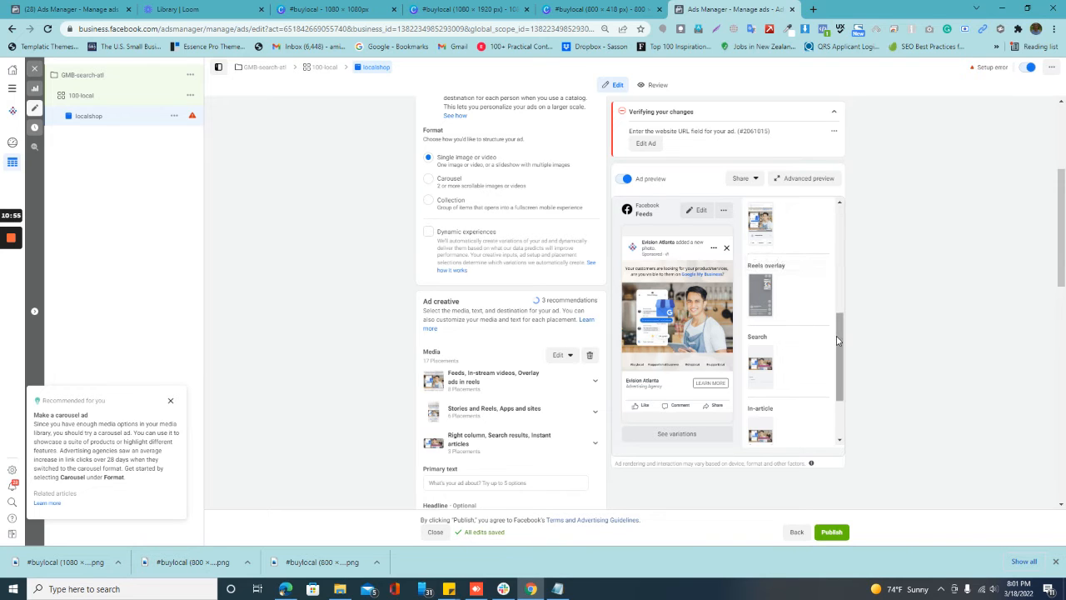
left_click_drag(838, 345, 815, 228)
scroll(500, 336, "up", 5)
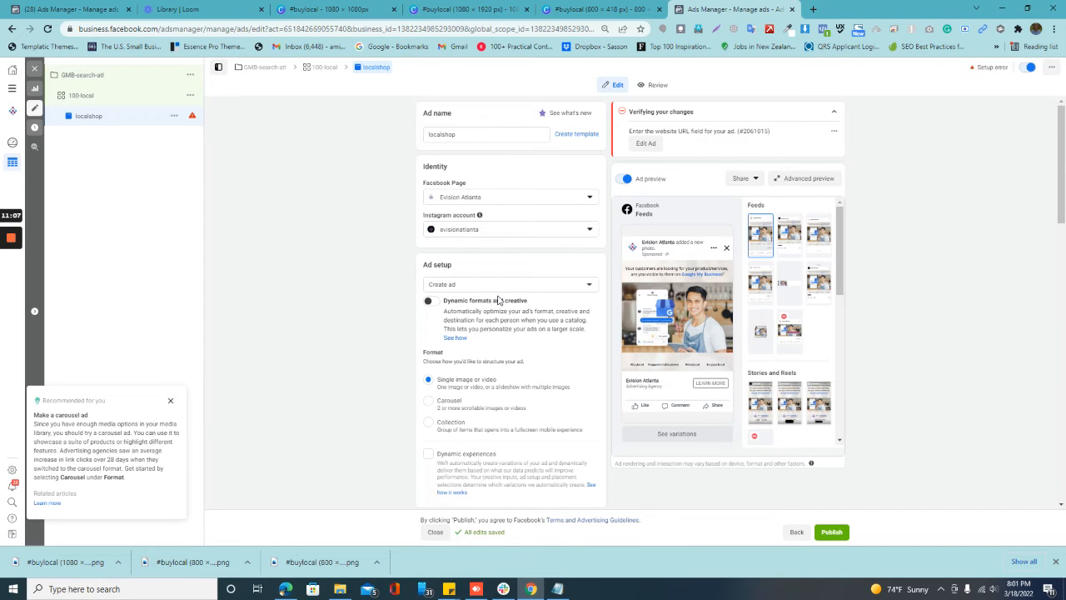
scroll(497, 310, "down", 3)
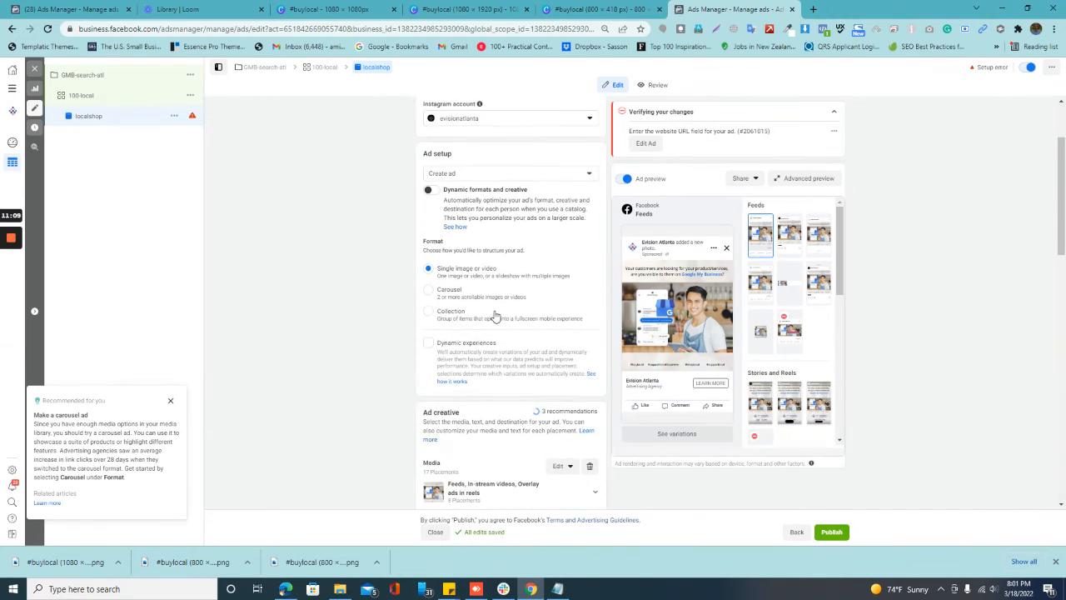
scroll(483, 302, "down", 3)
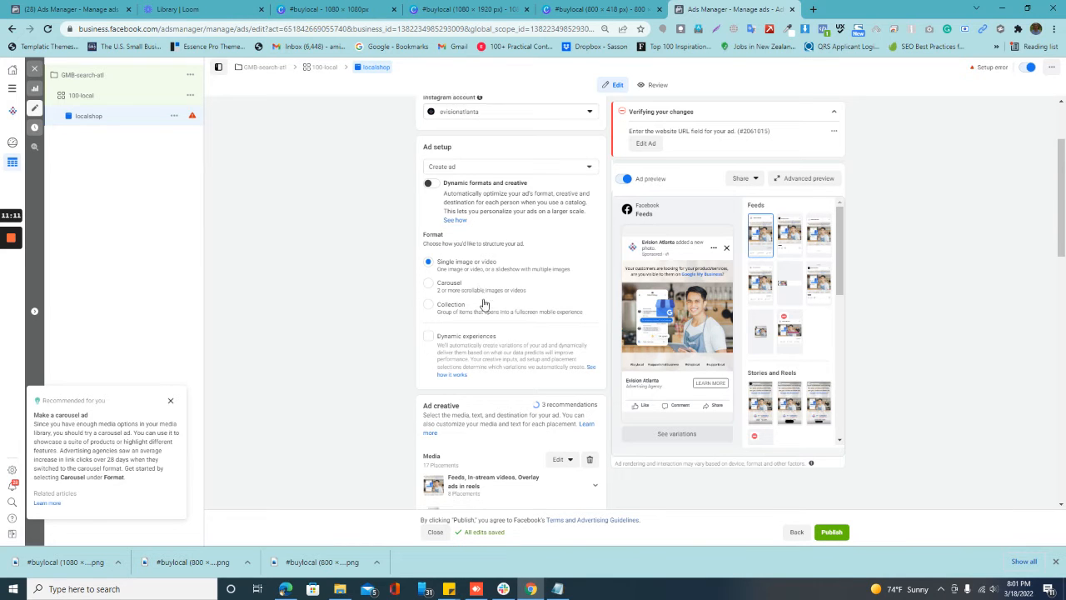
scroll(492, 380, "down", 2)
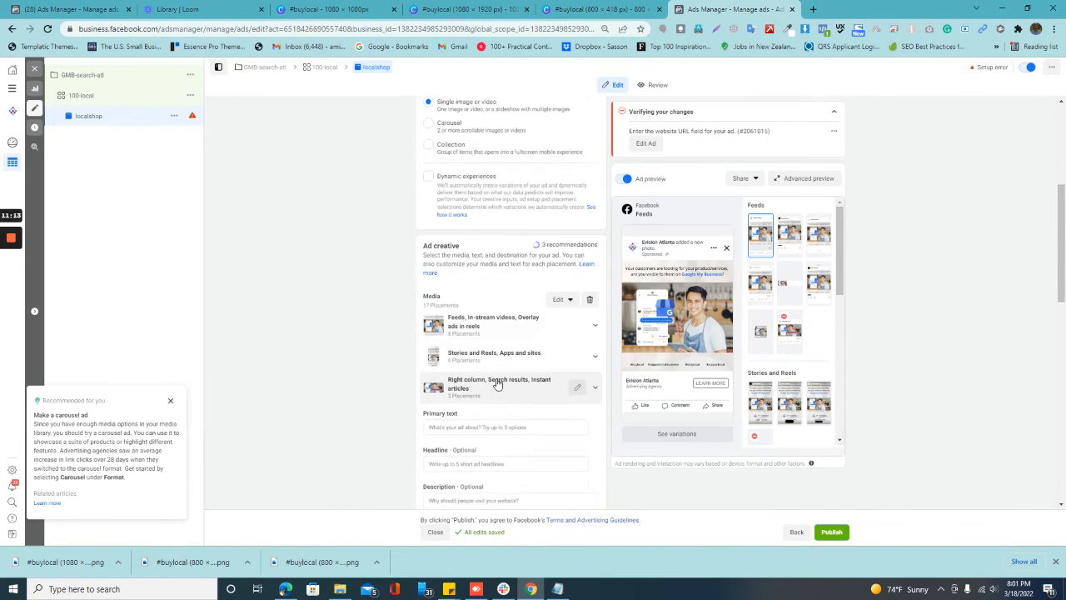
scroll(494, 305, "up", 3)
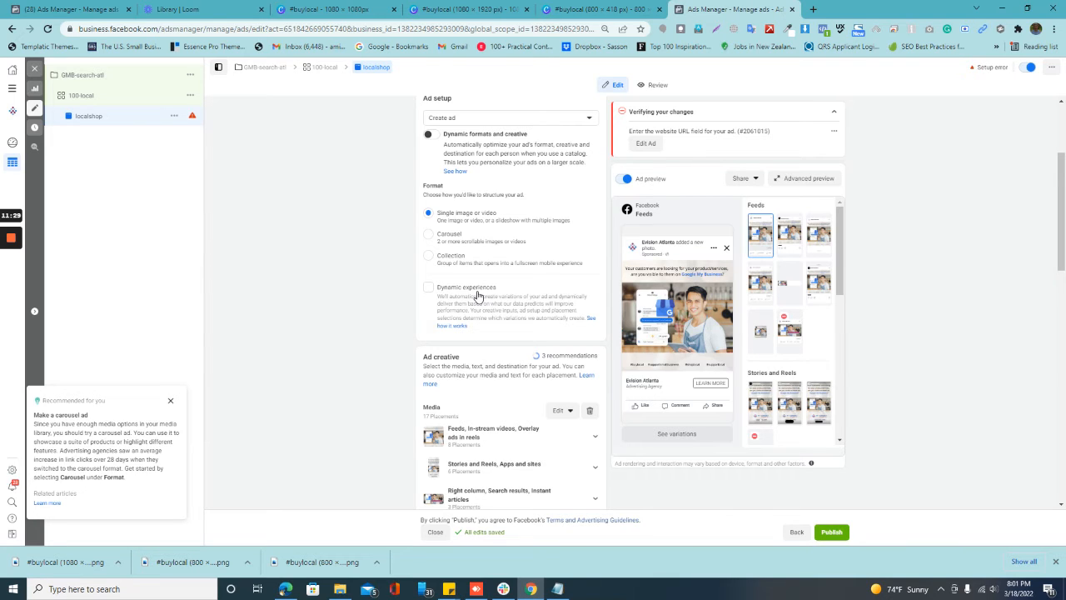
Step: Copy "Your customers are looking for your product/services, are you visible to them on Google My Business?" from Notepad into the ad's primary text
scroll(477, 296, "down", 3)
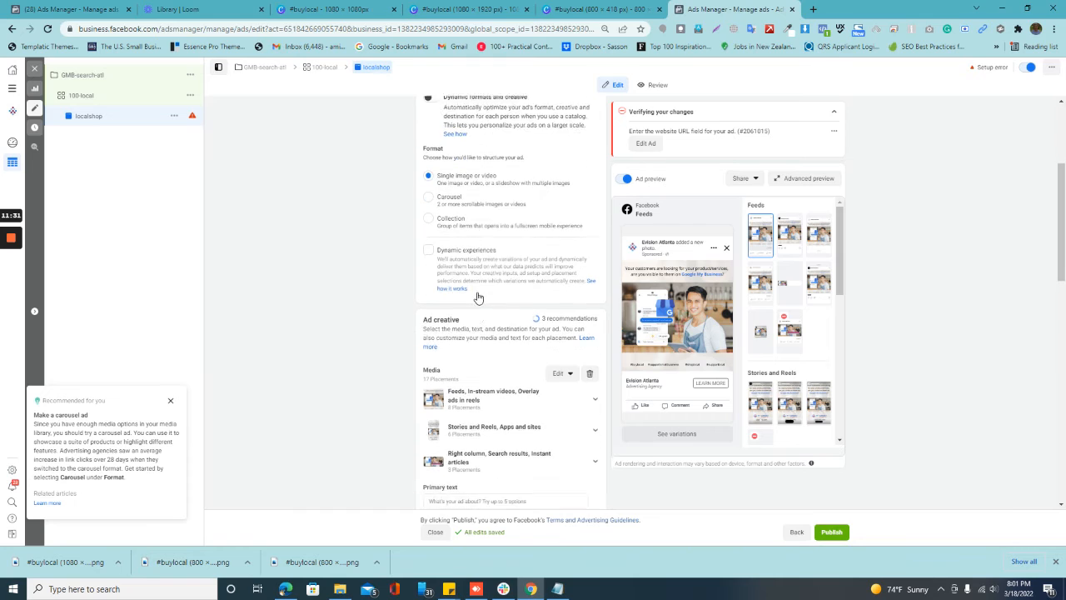
scroll(477, 298, "down", 3)
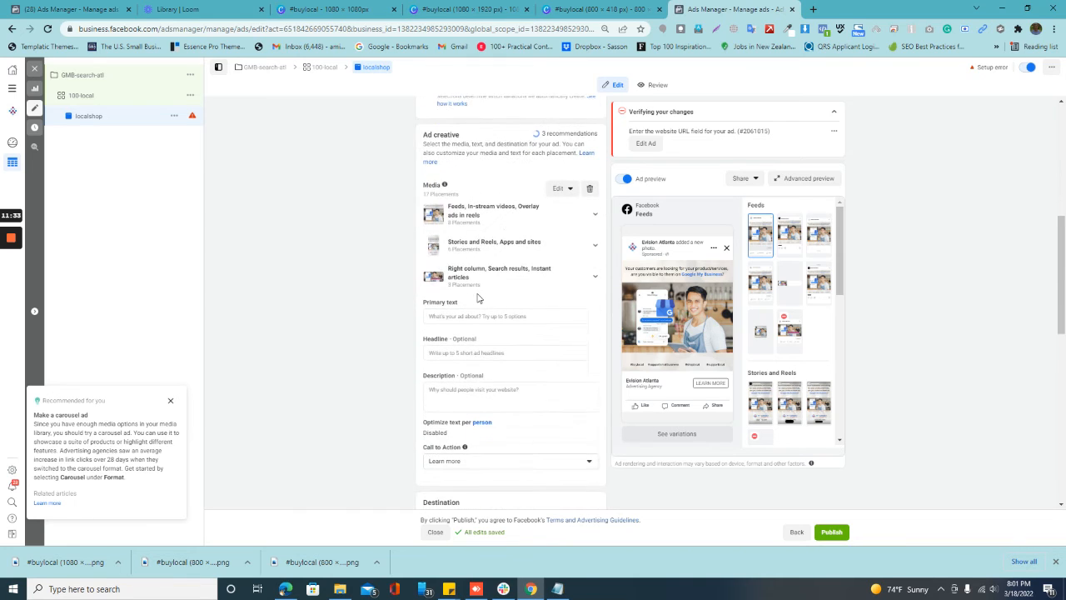
left_click(479, 317)
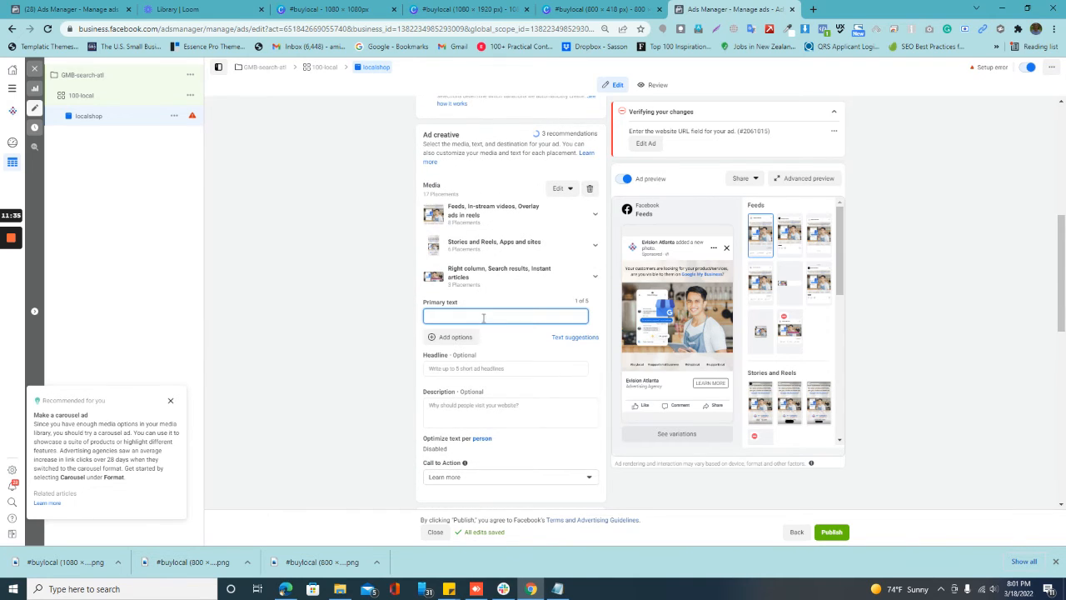
left_click(557, 589)
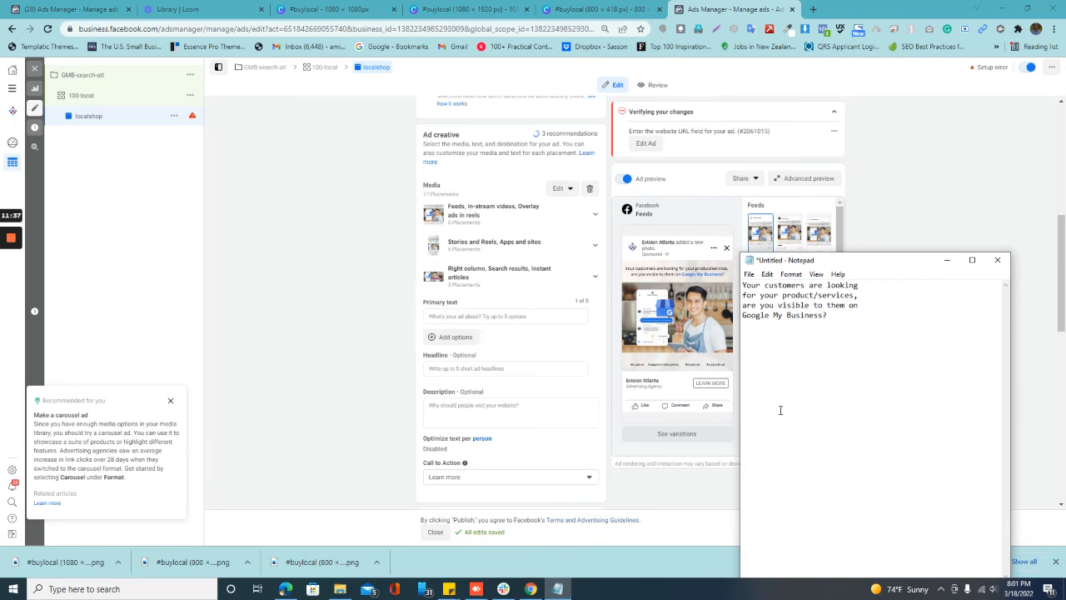
left_click_drag(822, 314, 722, 280)
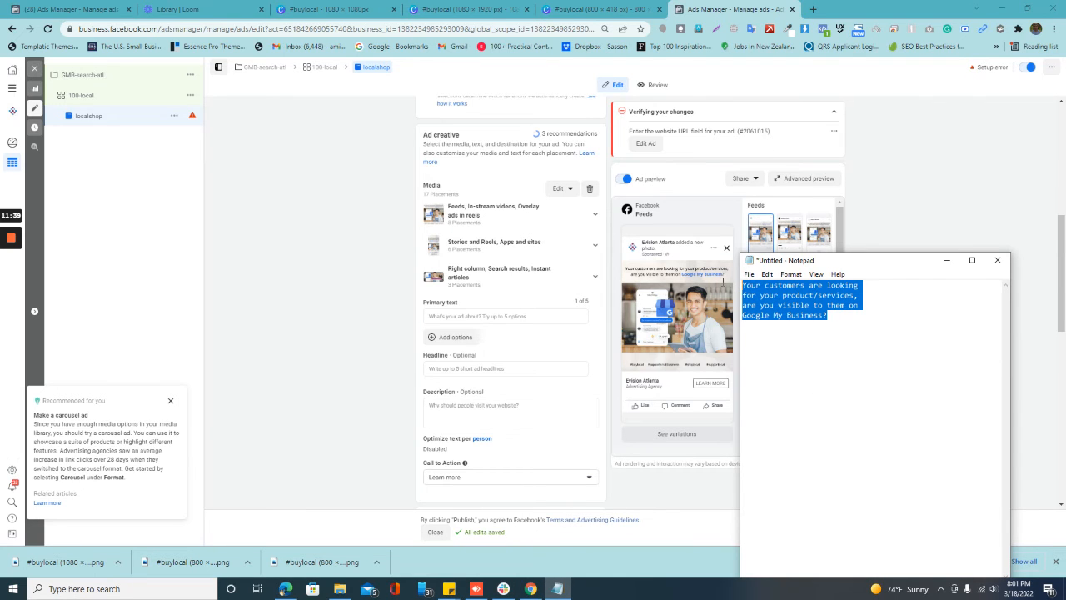
key("ctrl+c")
left_click(537, 315)
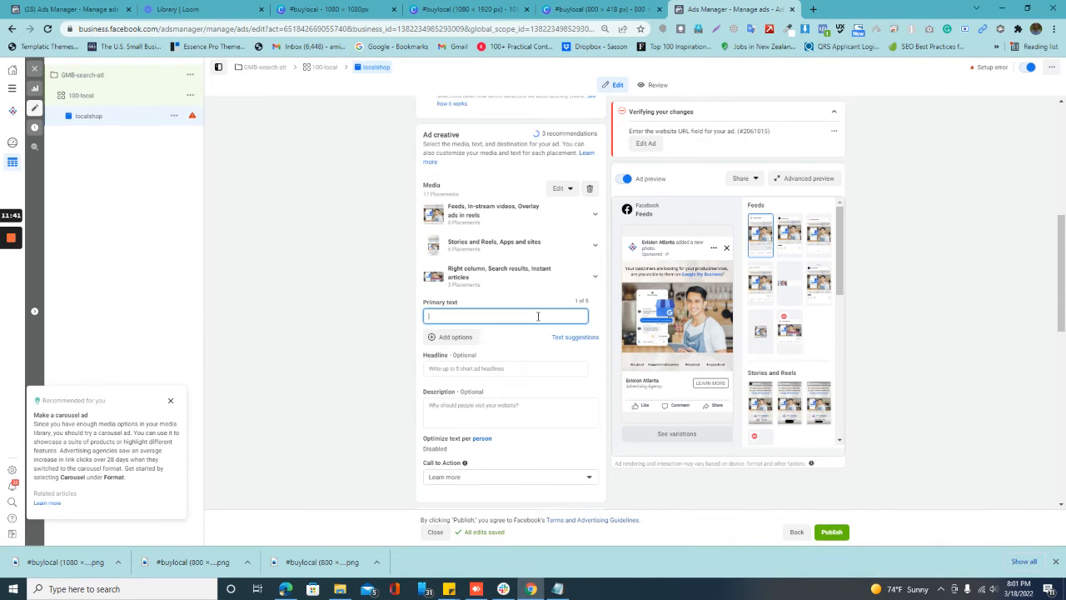
key("ctrl+v")
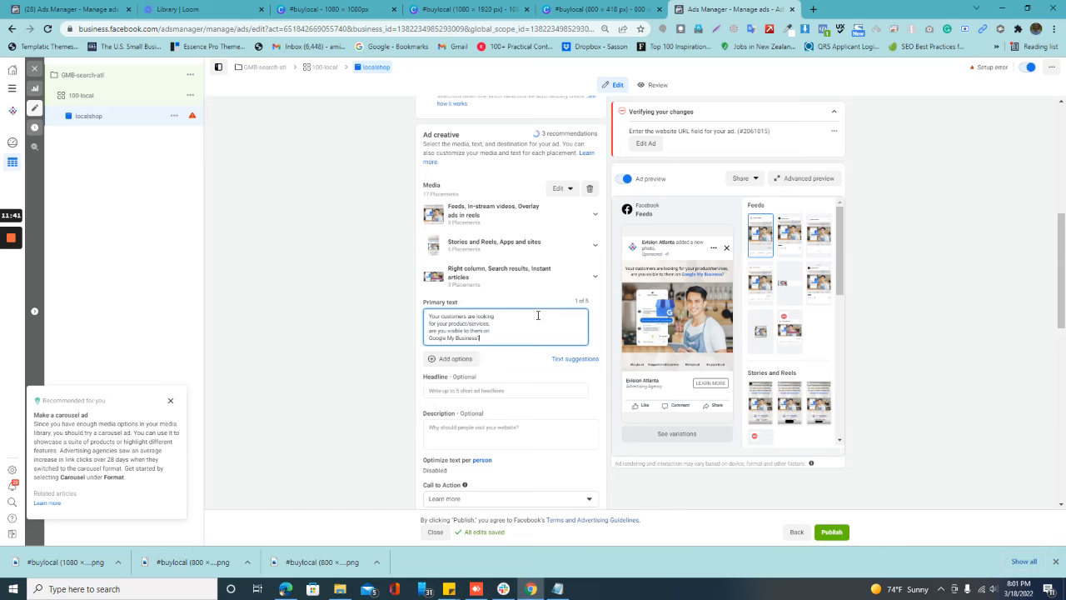
Step: Set the ad's headline to "Your customers are looking for you!", reusing the first line of the primary text
left_click(529, 391)
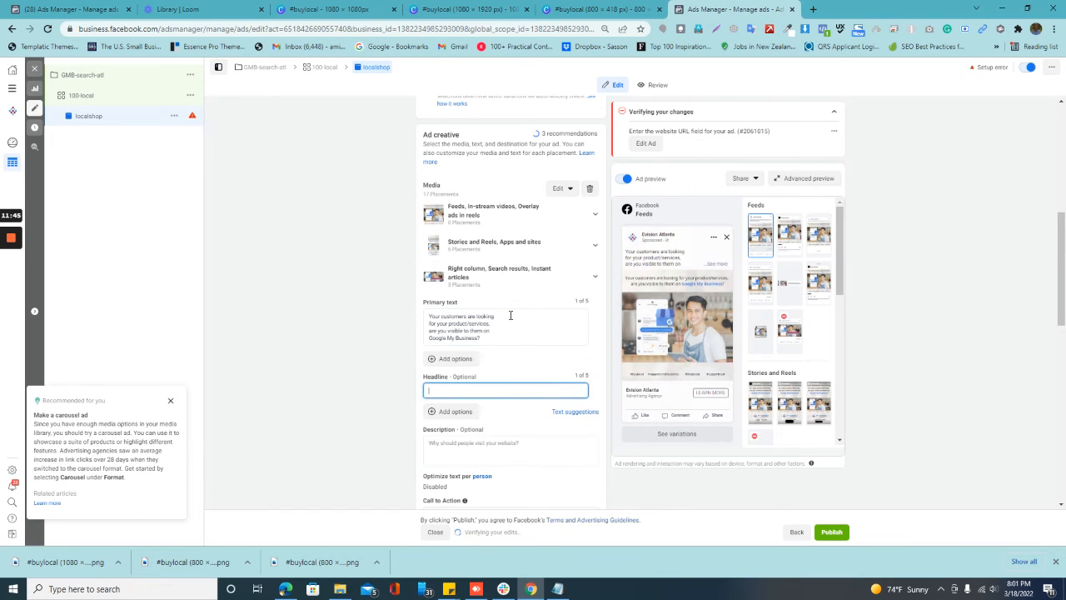
left_click_drag(511, 314, 411, 323)
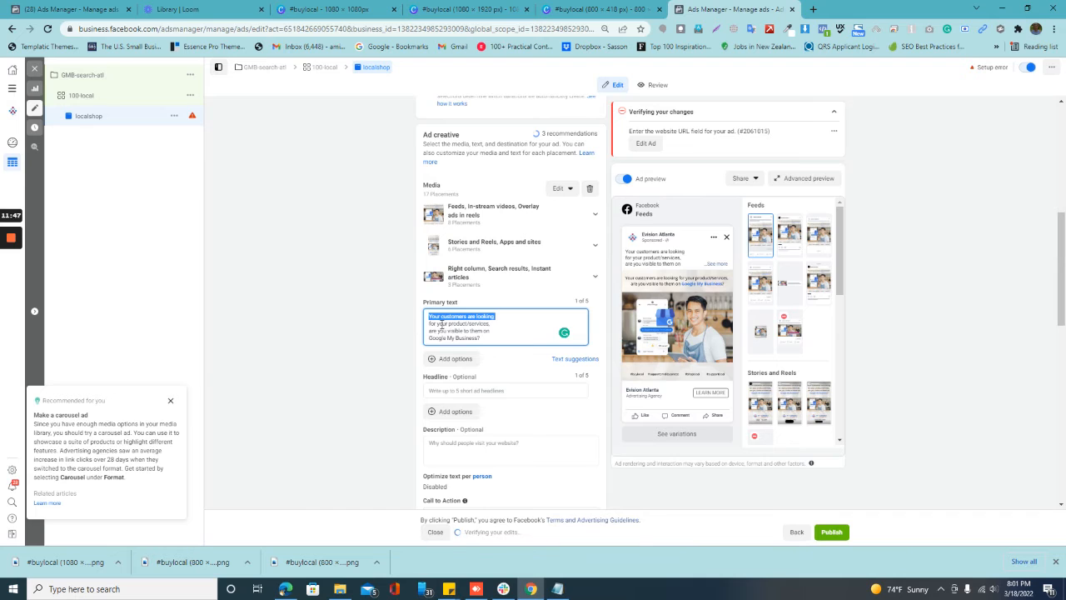
key("ctrl+c")
left_click(542, 390)
key("ctrl+v")
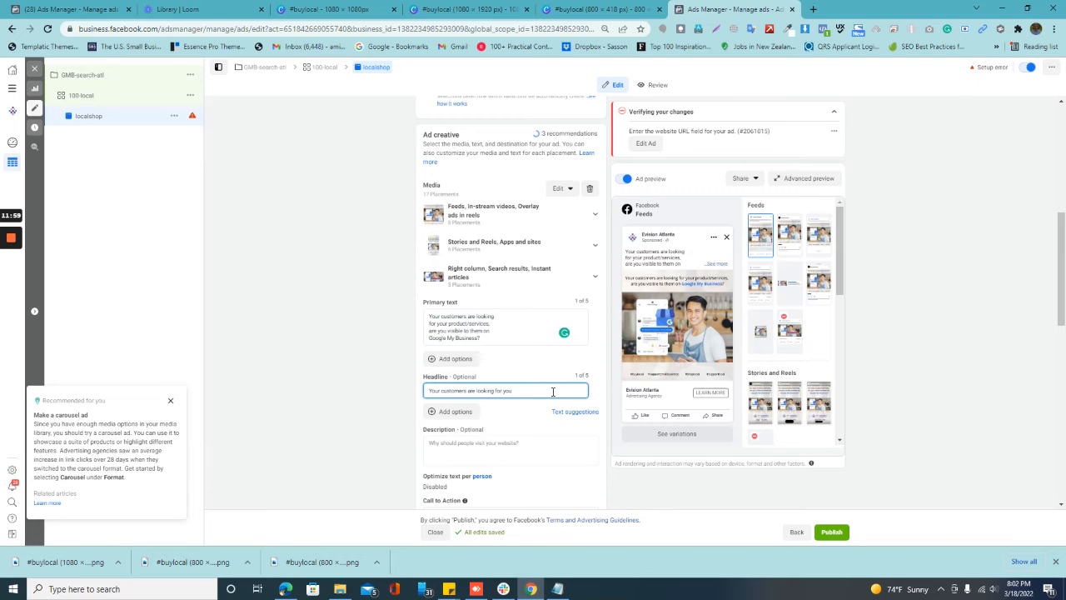
type("!")
Step: Fill the ad's description with a copy of the full primary text about being visible on Google My Business
left_click(501, 447)
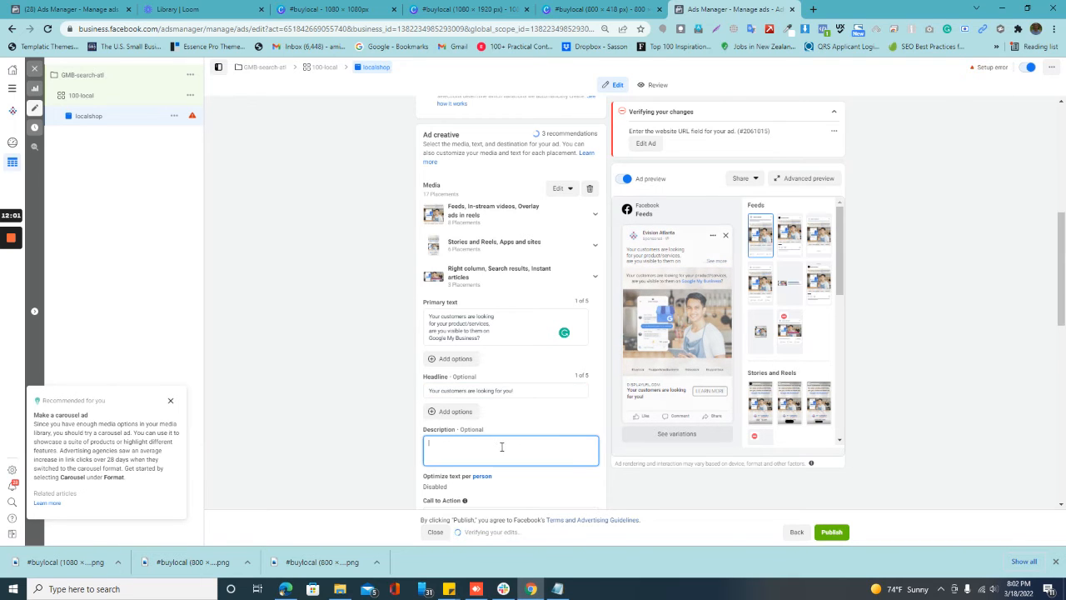
left_click(522, 392)
left_click_drag(483, 338, 428, 314)
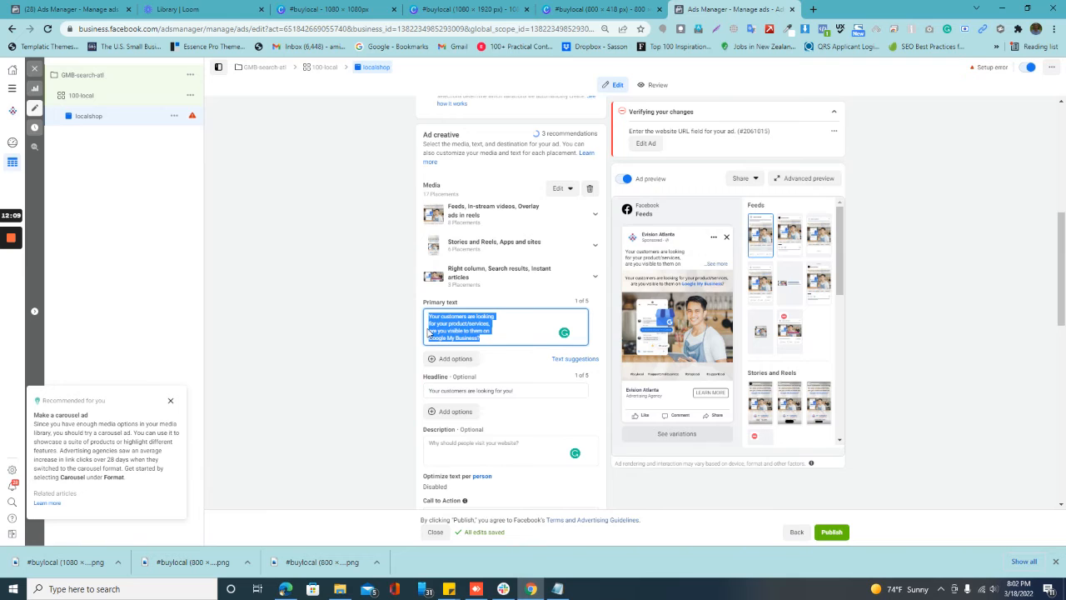
left_click(460, 452)
key("ctrl+v")
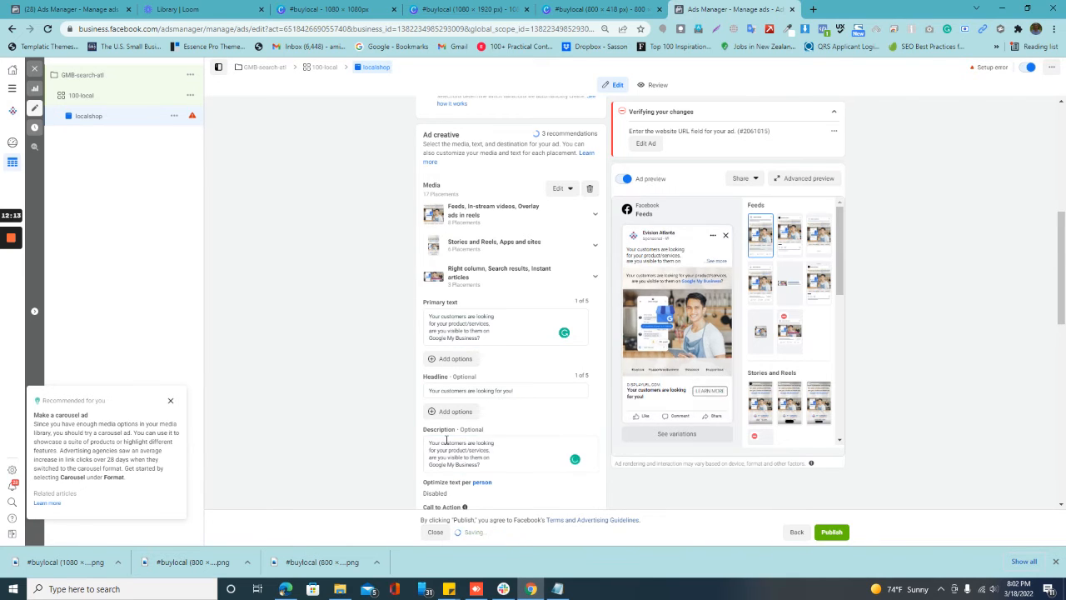
Step: Replace the ad's description with "70% of the business comes from local audience. Are you reaching your local audience through Local Marketing?"
key("ctrl+a")
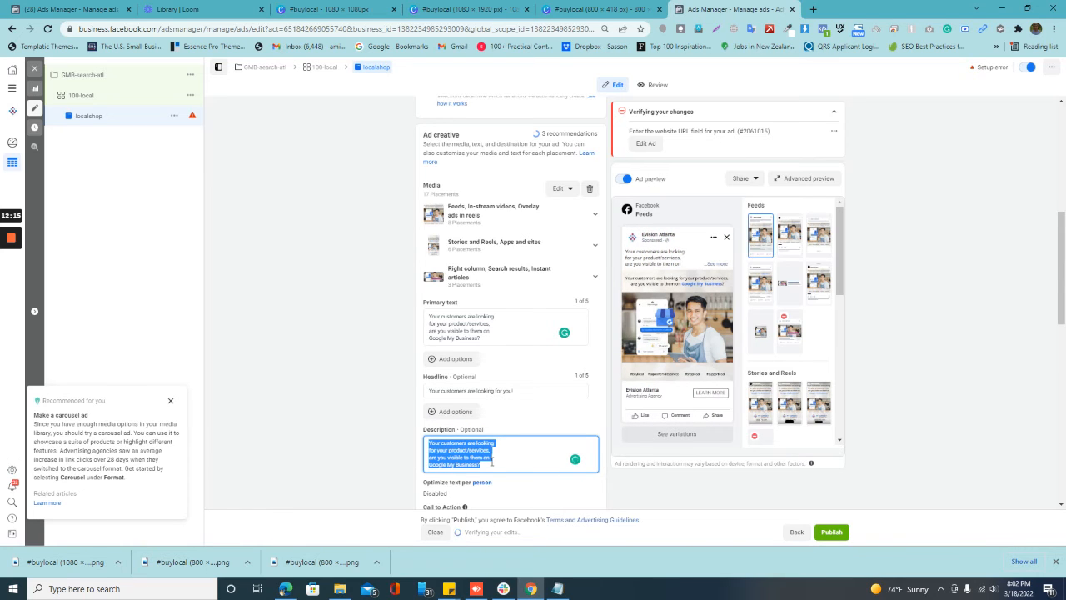
type("70% of the business comes from")
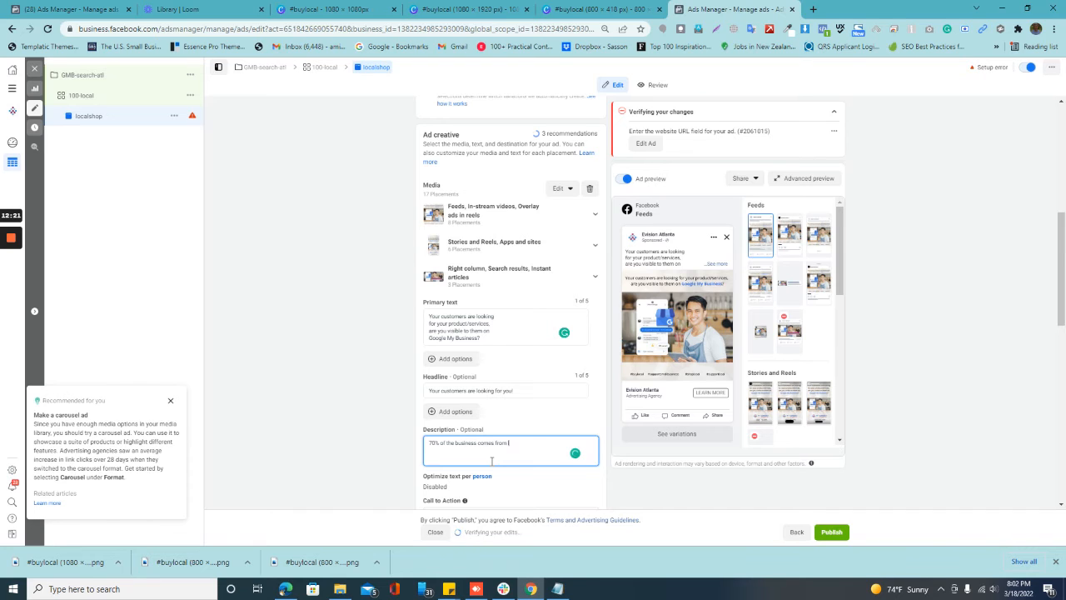
type("local a")
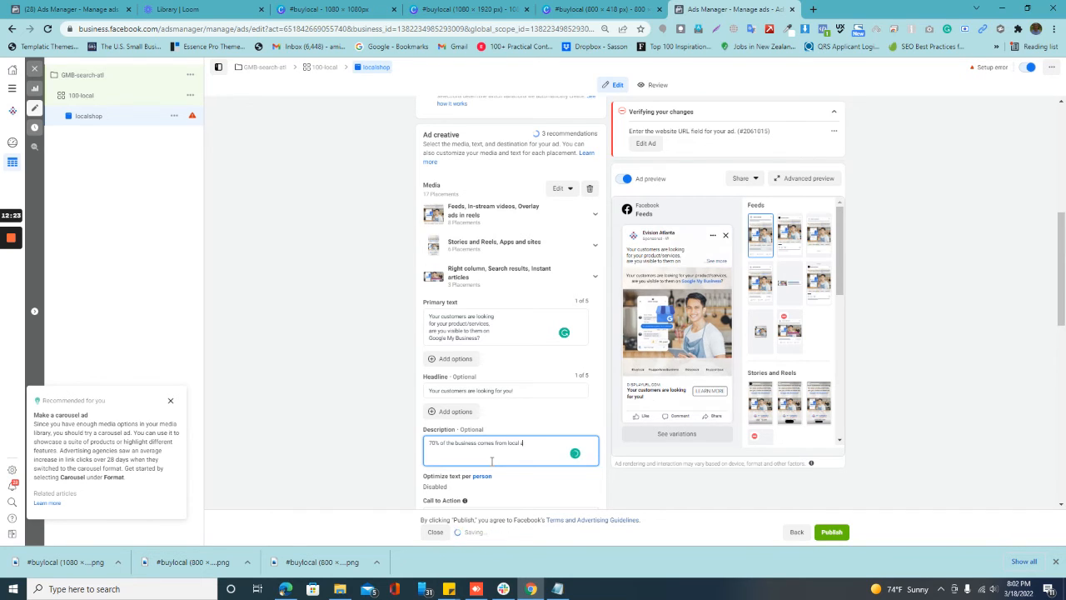
type("udience. Are you i")
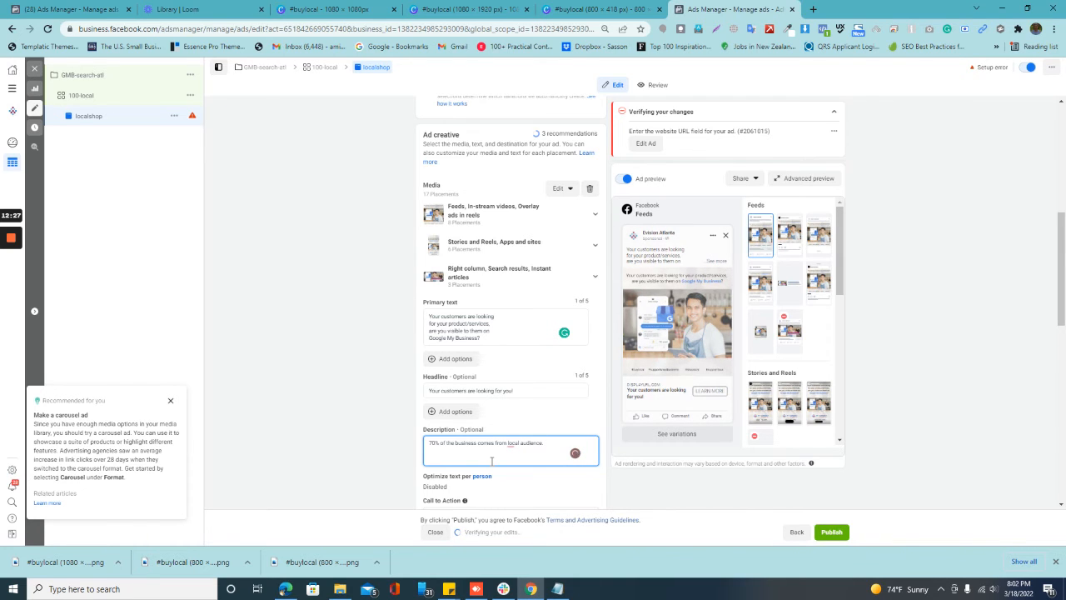
type("eaching")
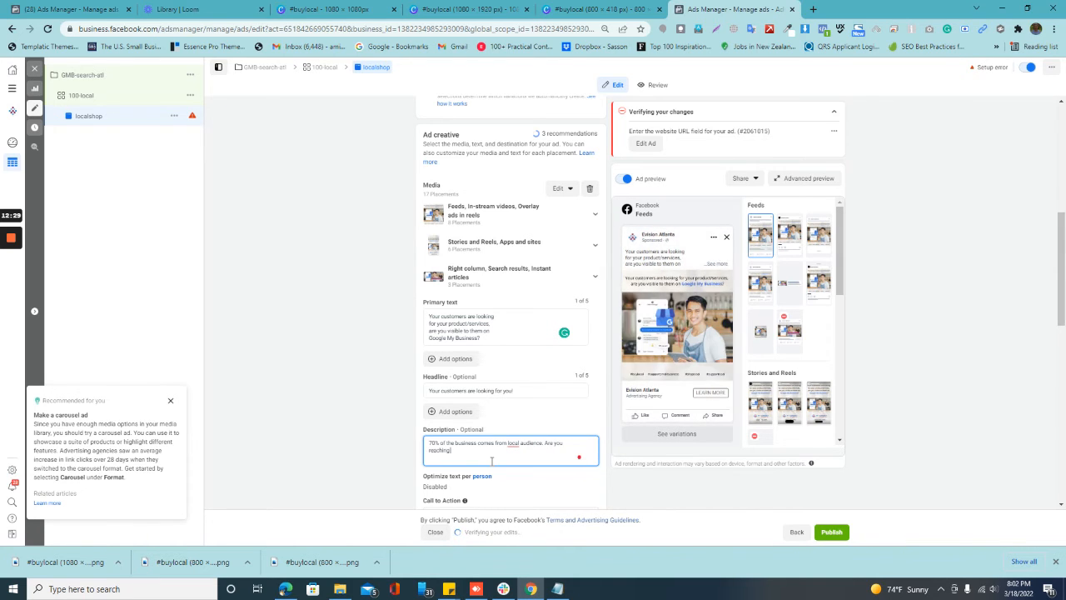
type(" your local audience through Local Marketing")
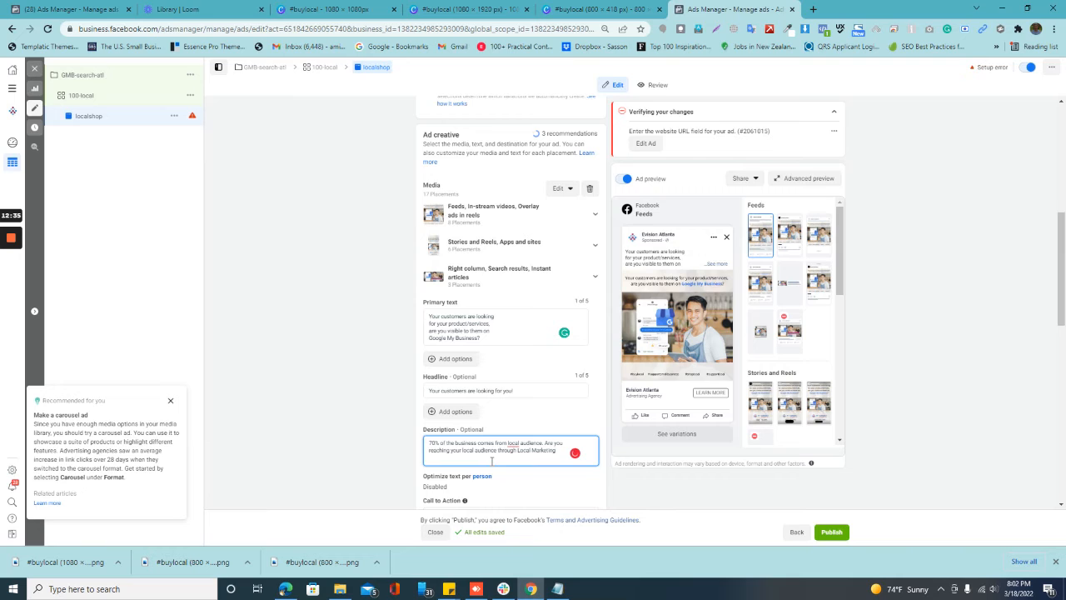
type("?")
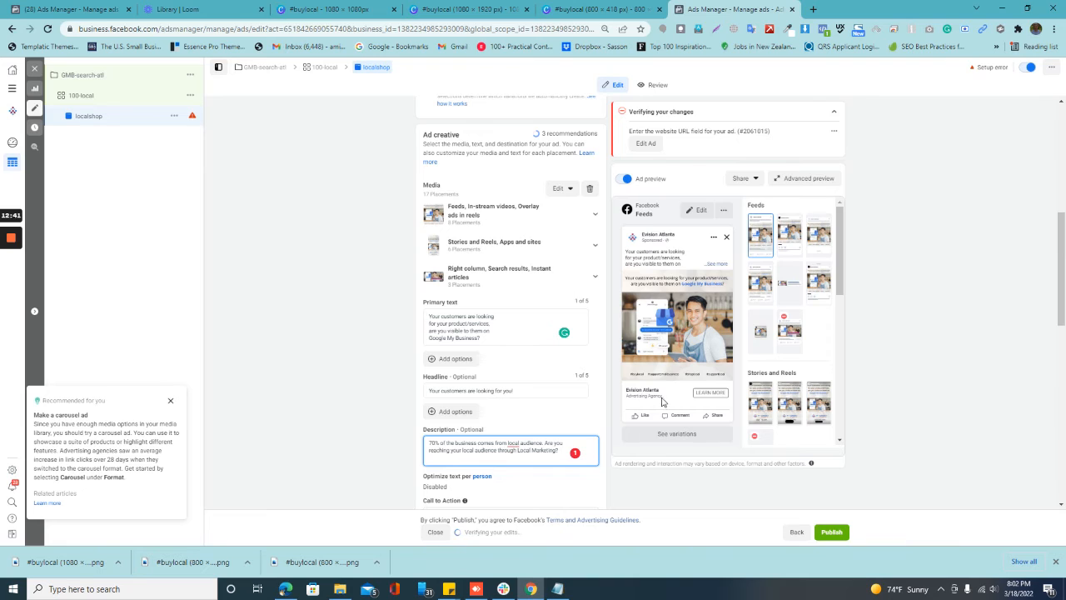
Step: Clear all the text from the ad's description
left_click_drag(563, 450, 404, 444)
key("BackSpace")
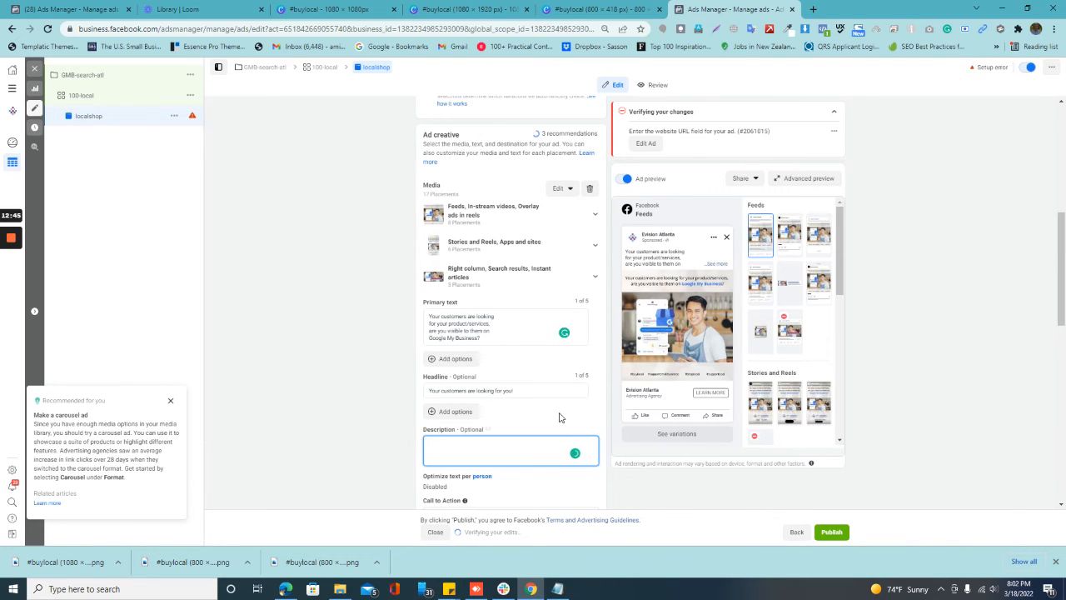
Step: Open evisionatlanta.com in a new browser tab, go to its Google My Business service page and copy the page's URL
scroll(511, 420, "down", 2)
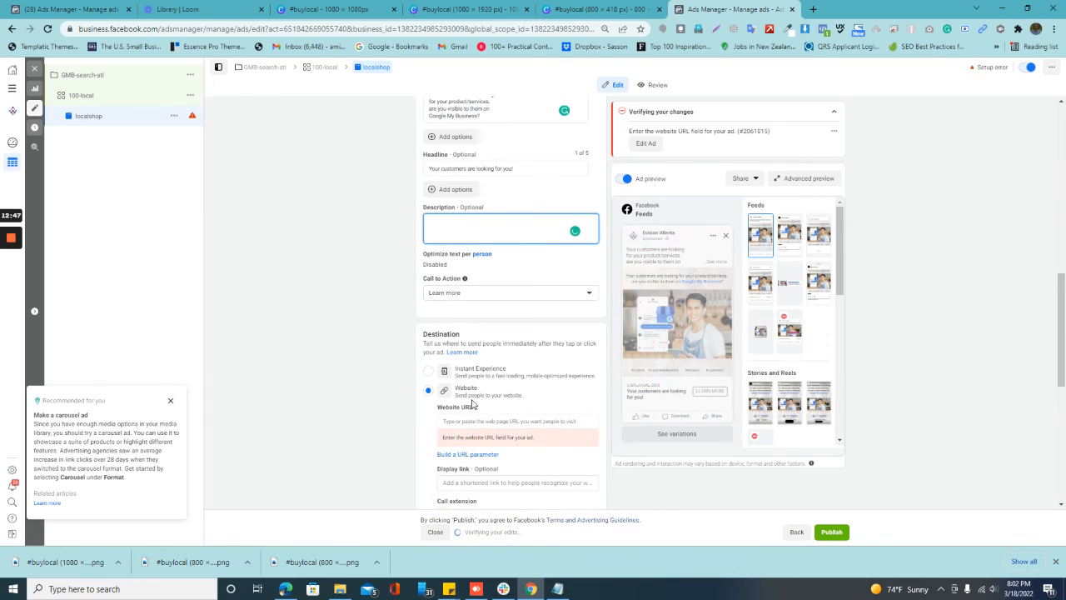
scroll(483, 412, "down", 1)
scroll(482, 410, "down", 1)
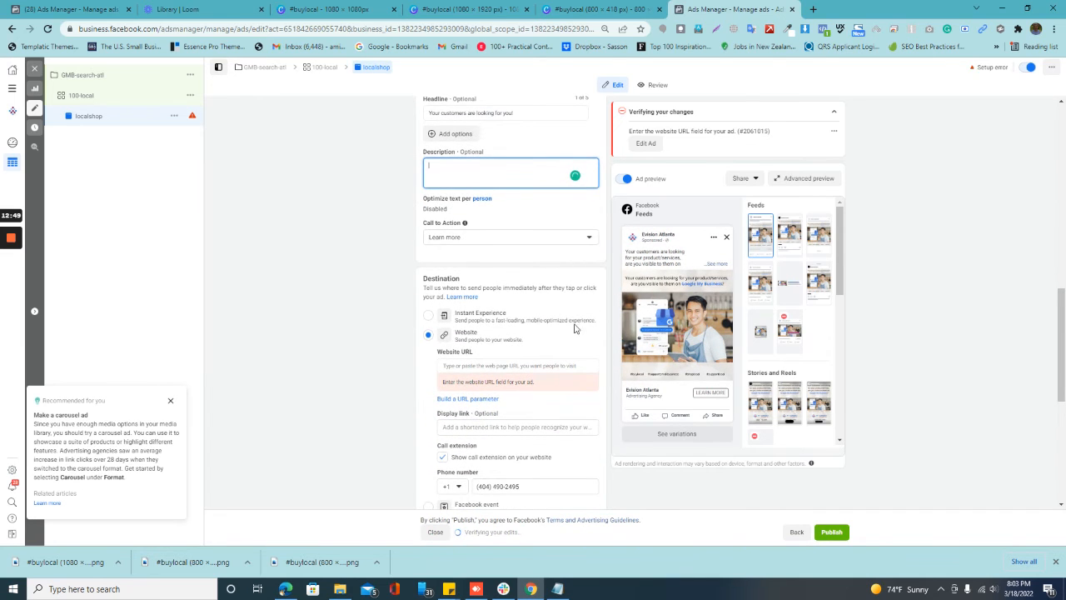
left_click(813, 9)
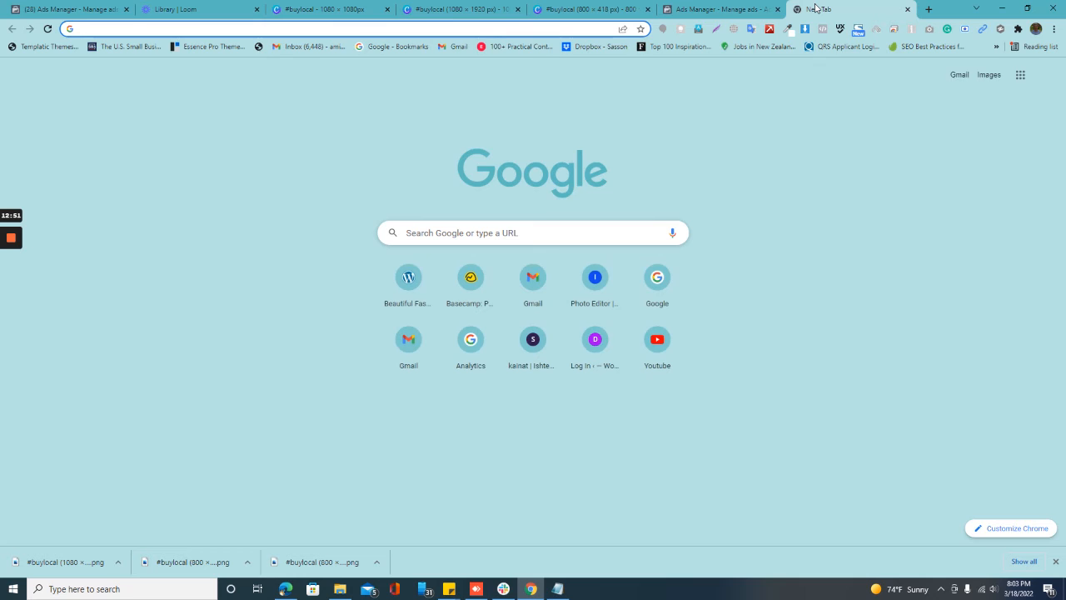
type("ev")
key("Return")
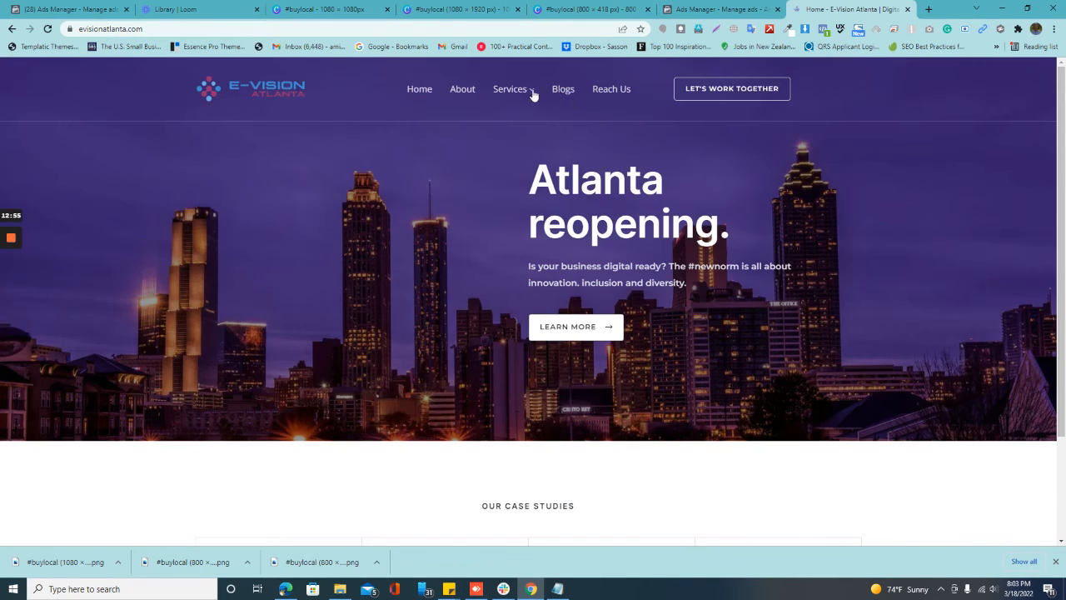
mouse_move(523, 93)
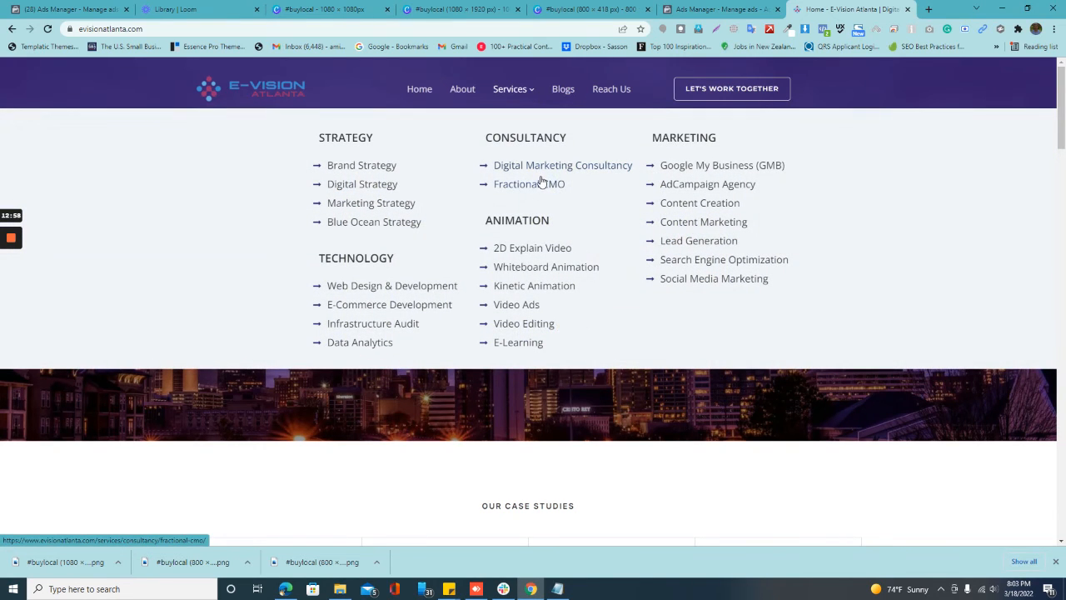
left_click(672, 168)
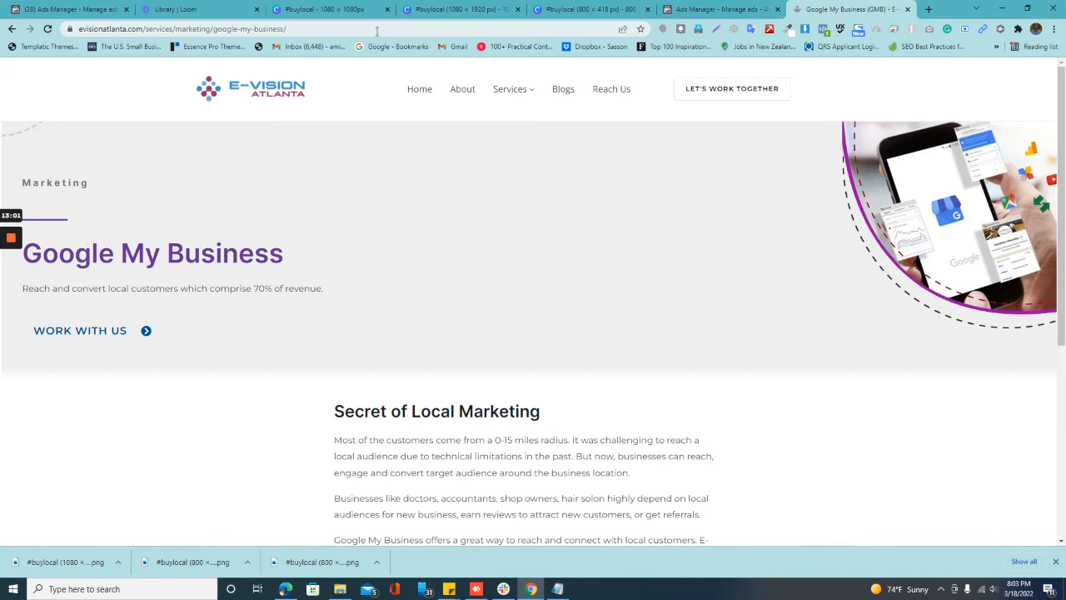
left_click(377, 29)
key("ctrl+c")
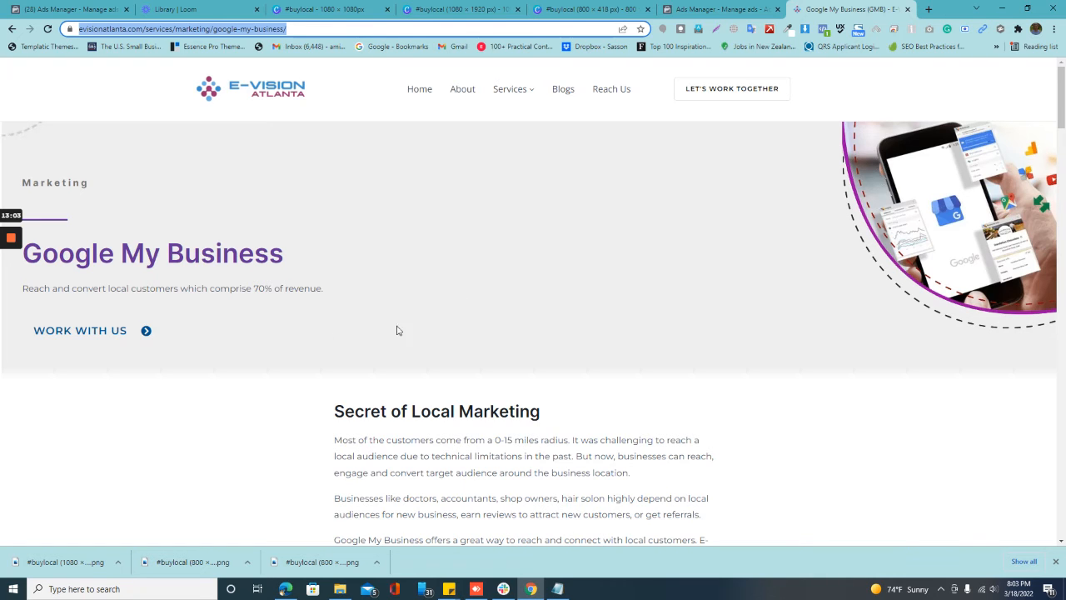
Step: Back in Ads Manager, paste the copied Google My Business page URL into the ad's display link and its website URL
left_click(695, 6)
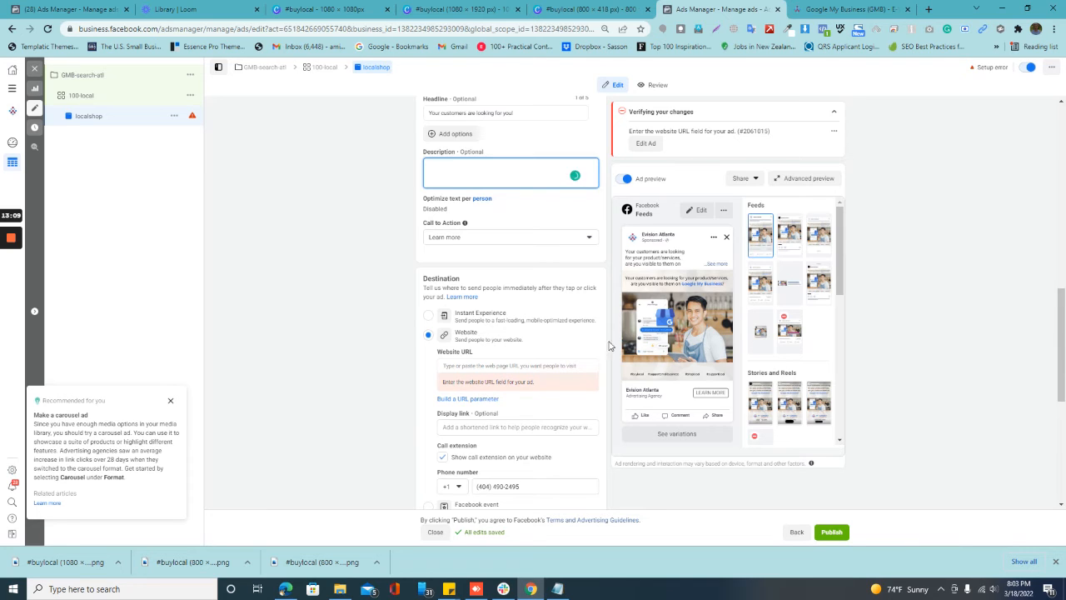
left_click(504, 429)
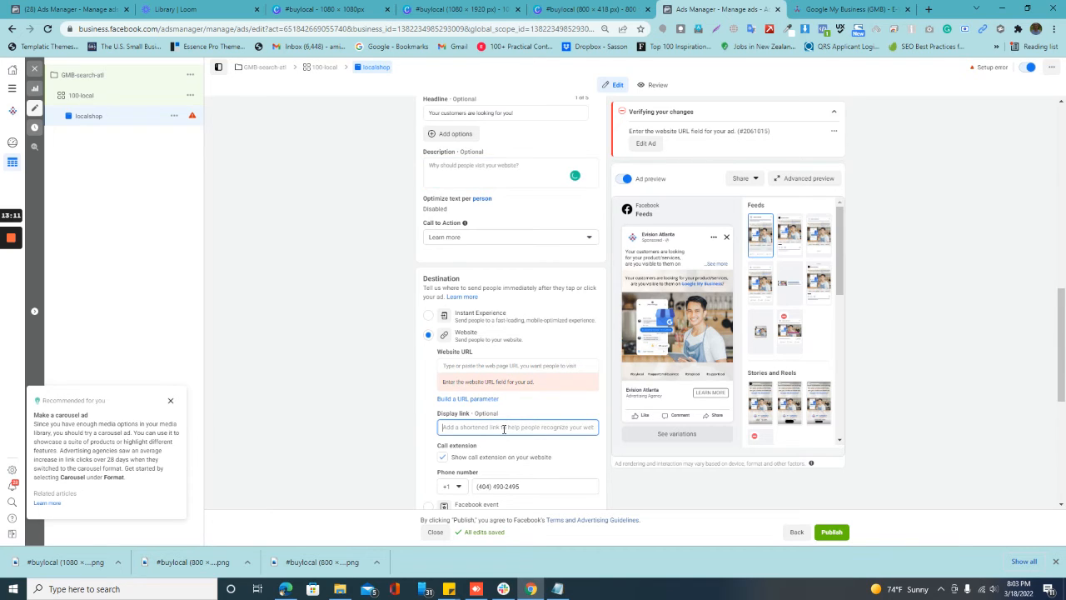
key("ctrl+v")
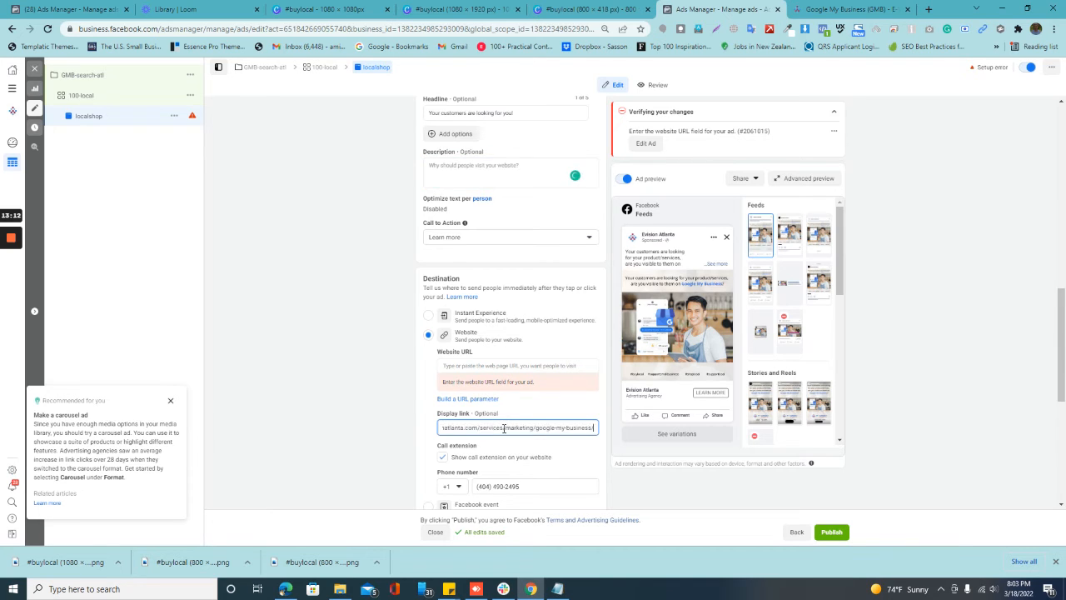
left_click(423, 443)
scroll(423, 443, "down", 3)
left_click(442, 346)
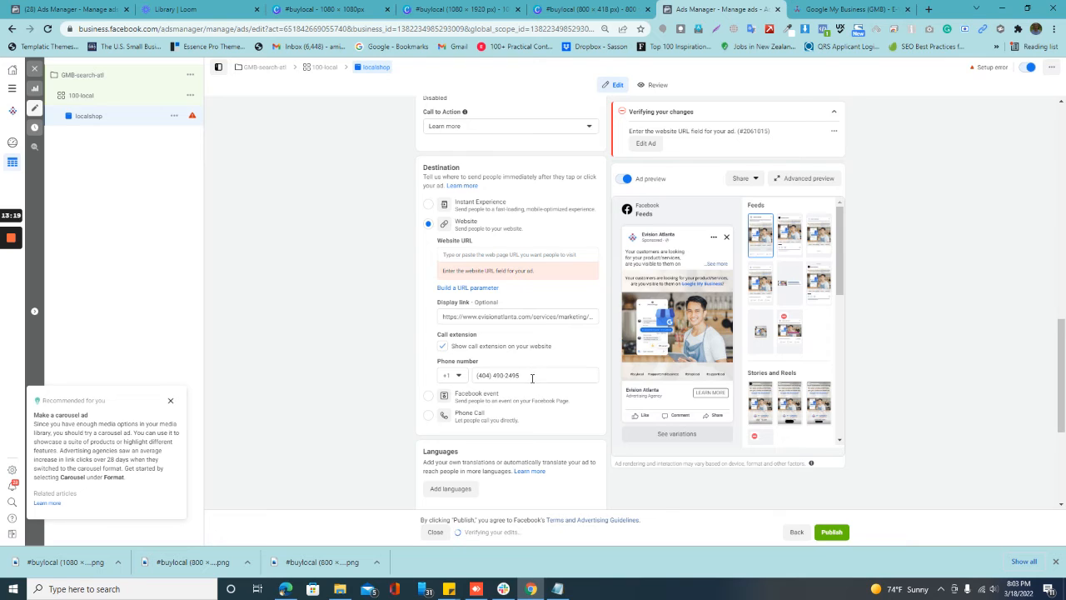
left_click(533, 254)
key("ctrl+v")
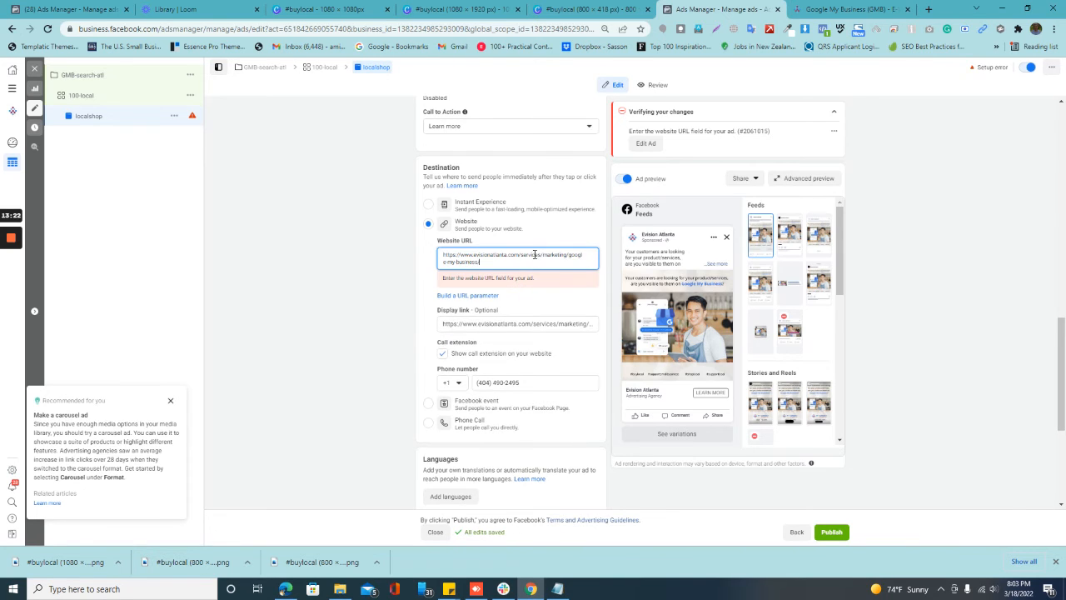
left_click(422, 307)
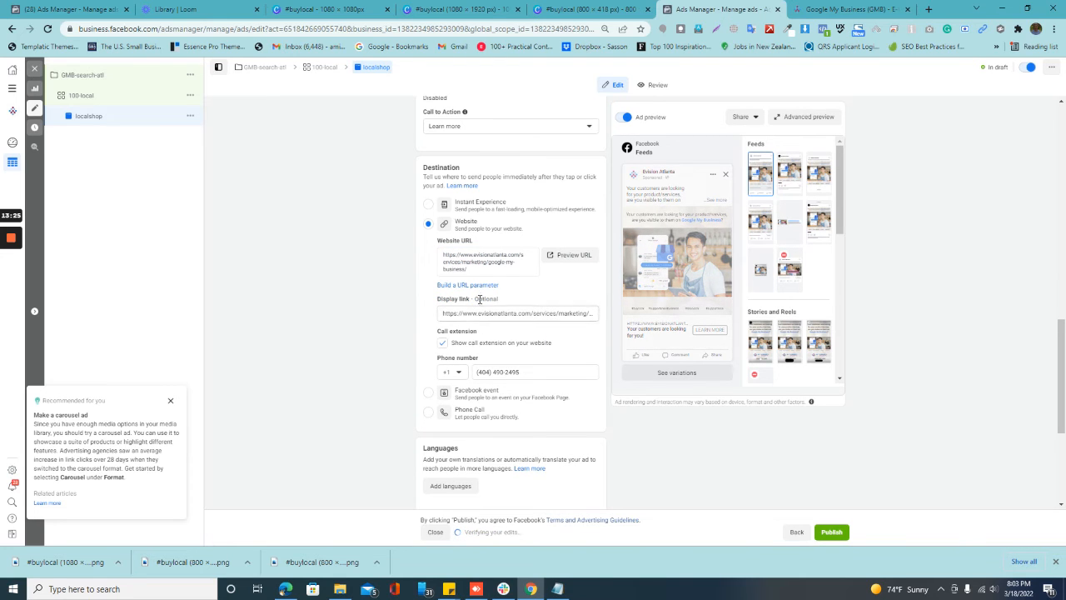
Step: Check the URL parameter builder without adding any parameters, and clear the ad's display link
left_click(480, 287)
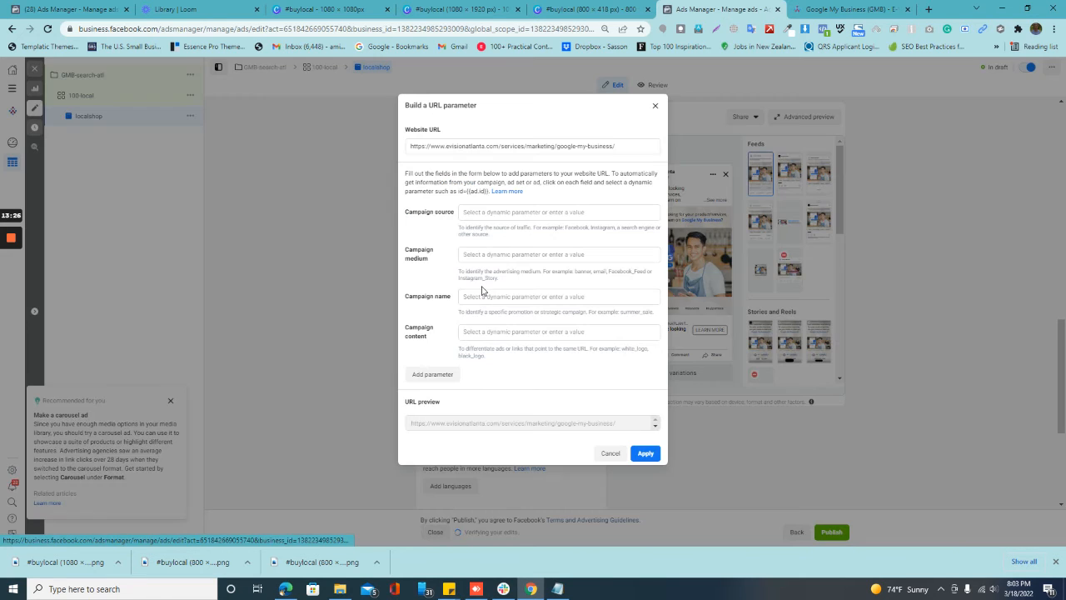
left_click(655, 106)
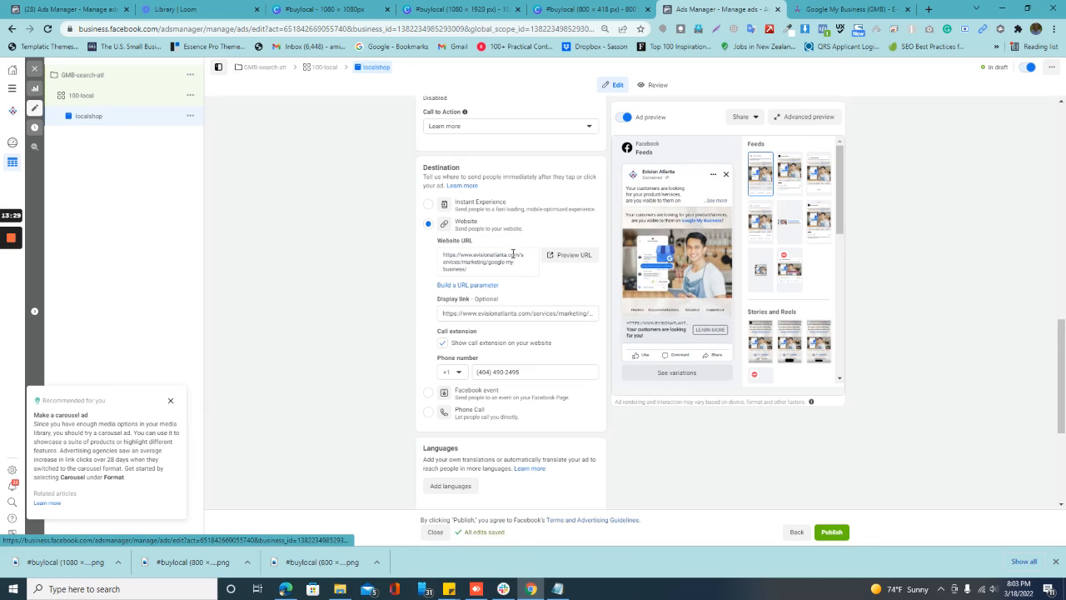
left_click(498, 313)
key("ctrl+a")
key("BackSpace")
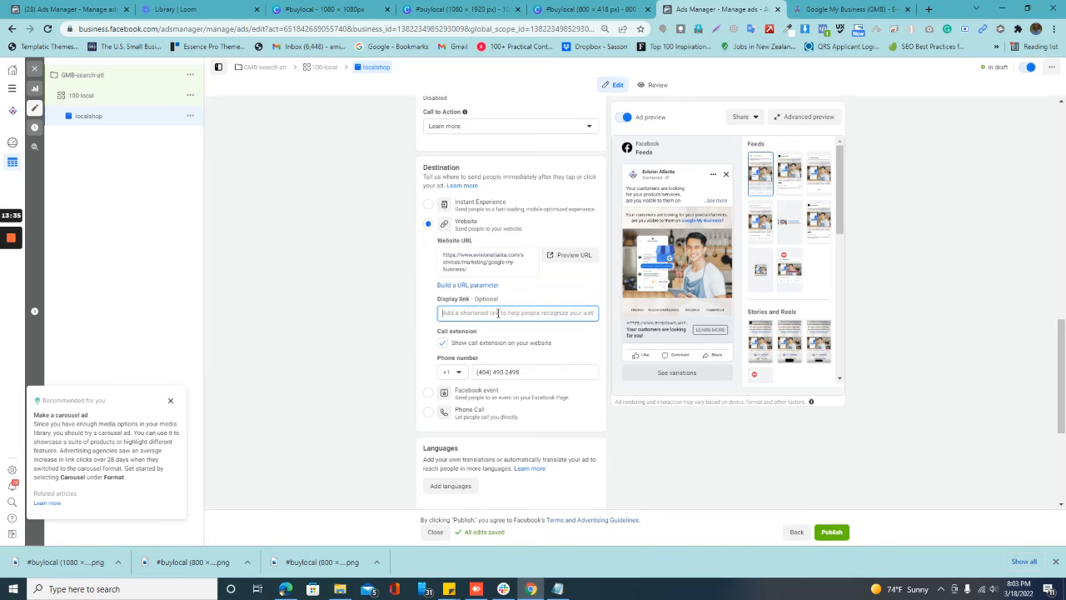
Step: Review the ad's languages and tracking settings, the GMB-search-atl campaign, the 100-local ad set's budget and schedule, and the localshop ad
scroll(462, 350, "down", 3)
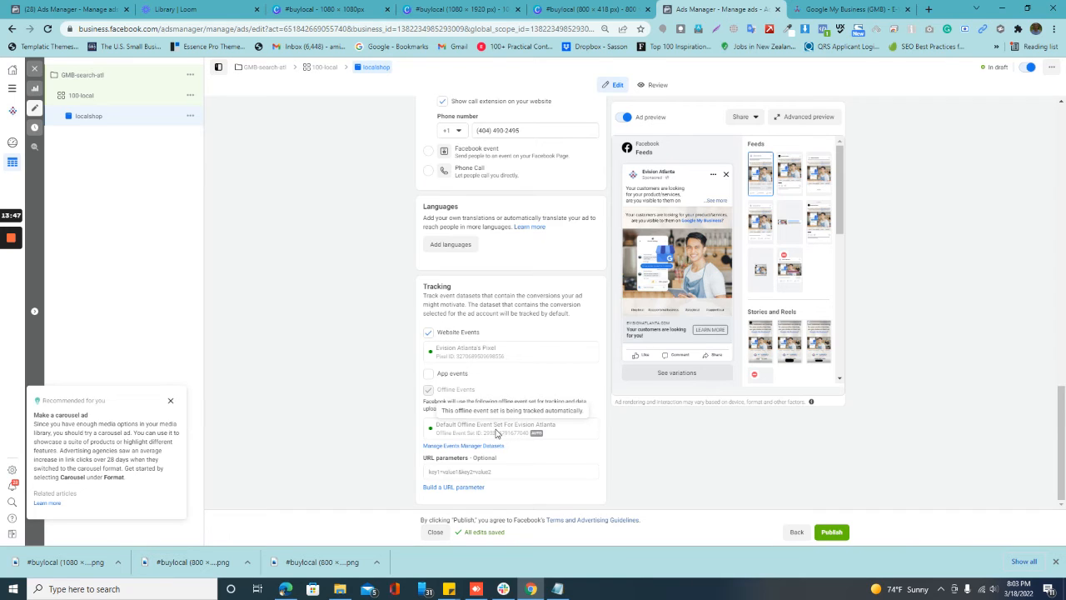
left_click(833, 531)
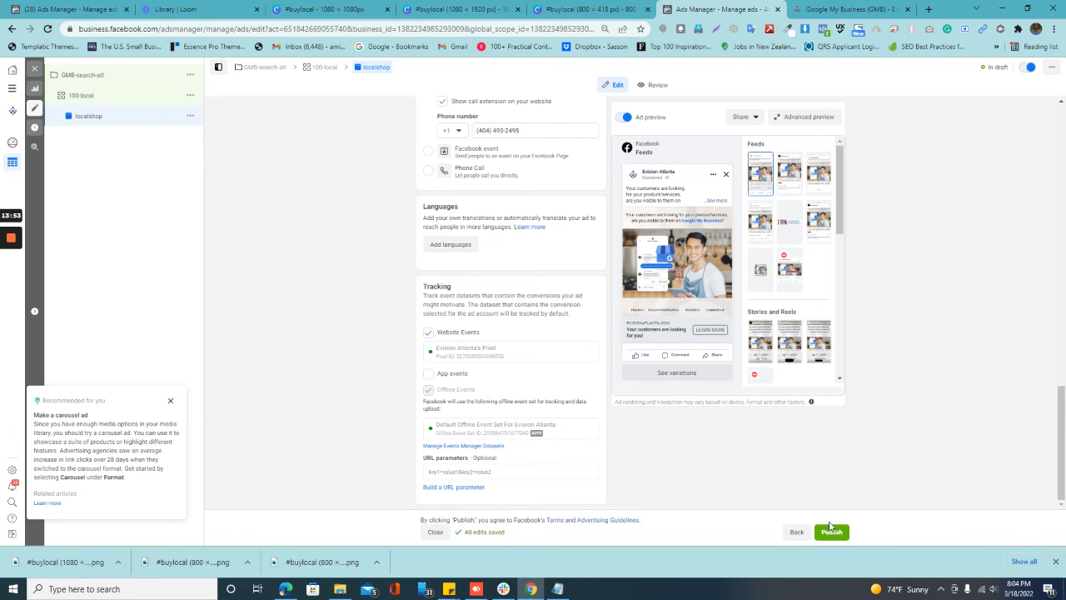
left_click(113, 81)
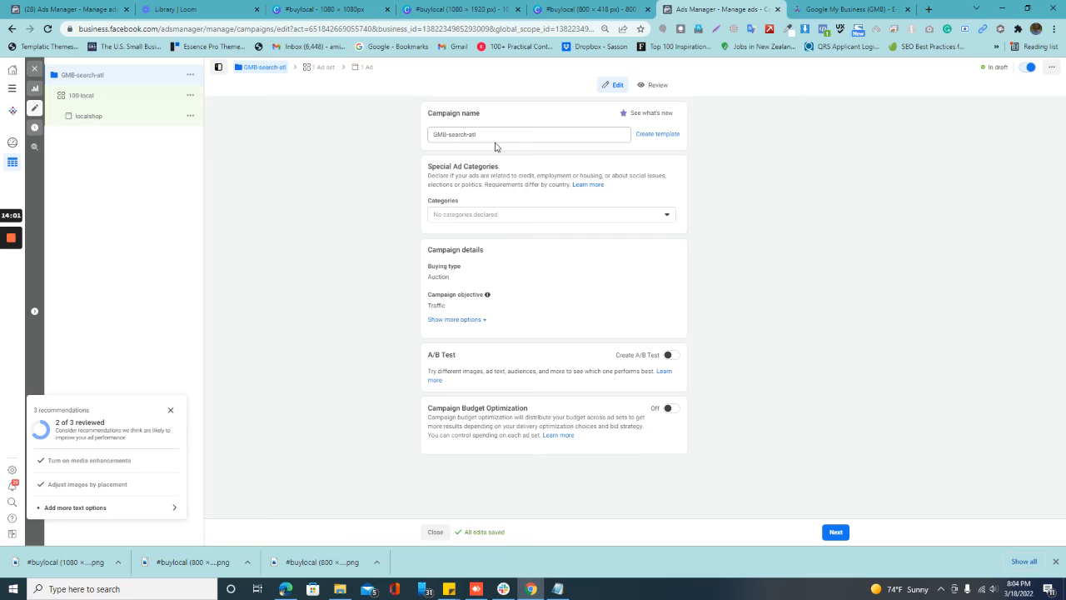
left_click(115, 97)
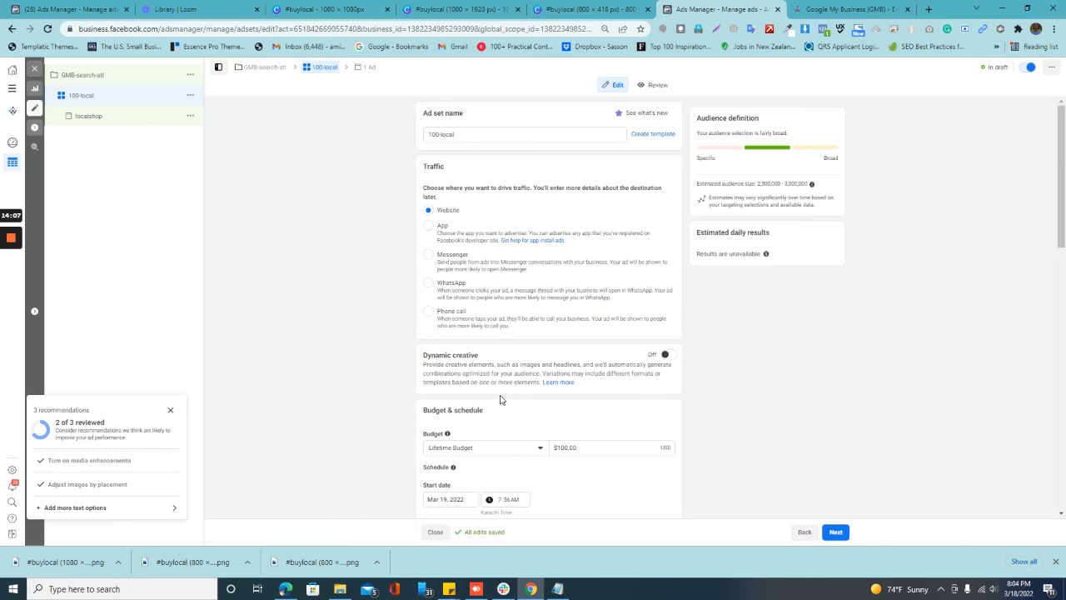
scroll(500, 399, "down", 1)
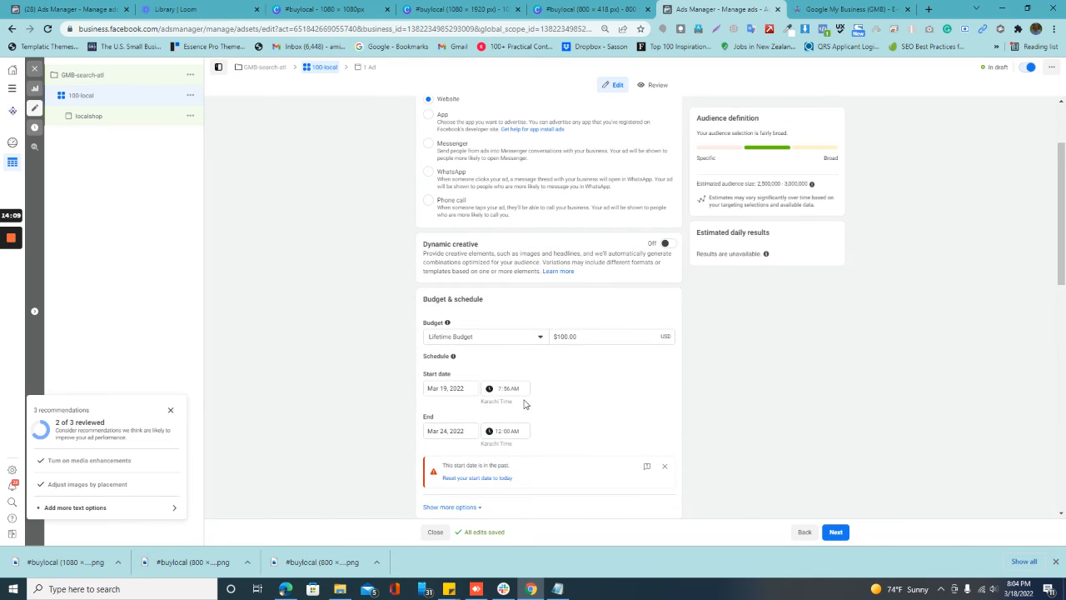
scroll(477, 445, "down", 1)
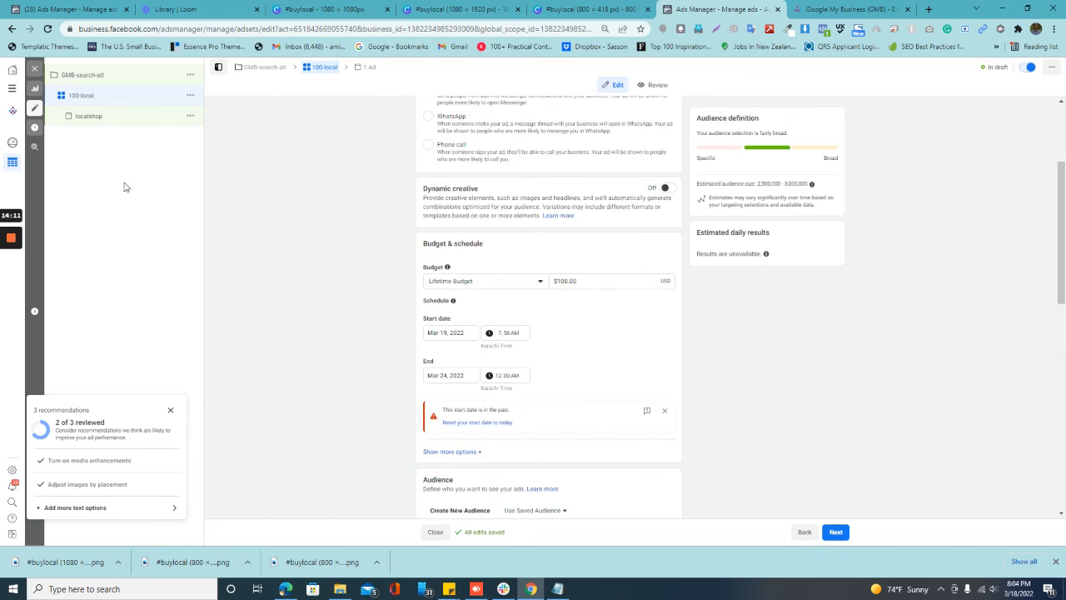
left_click(115, 121)
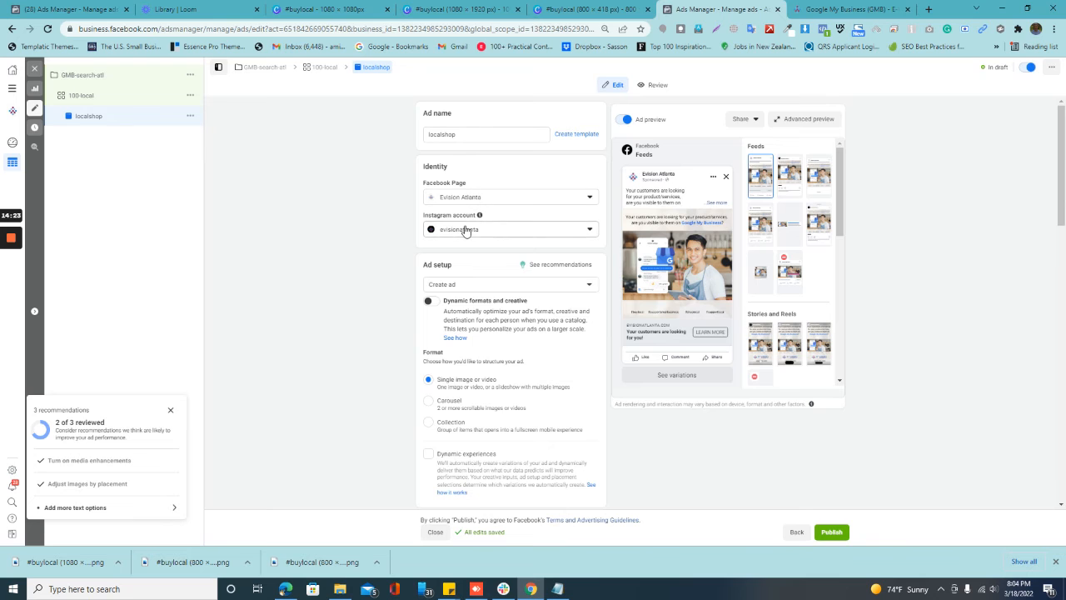
scroll(466, 250, "down", 4)
scroll(466, 275, "down", 2)
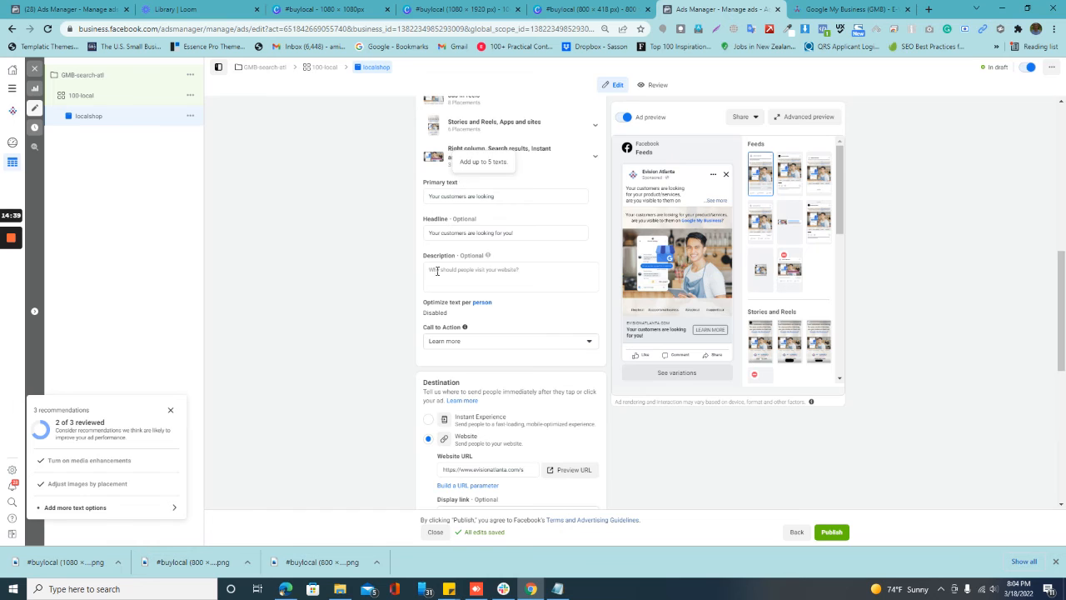
scroll(568, 359, "down", 10)
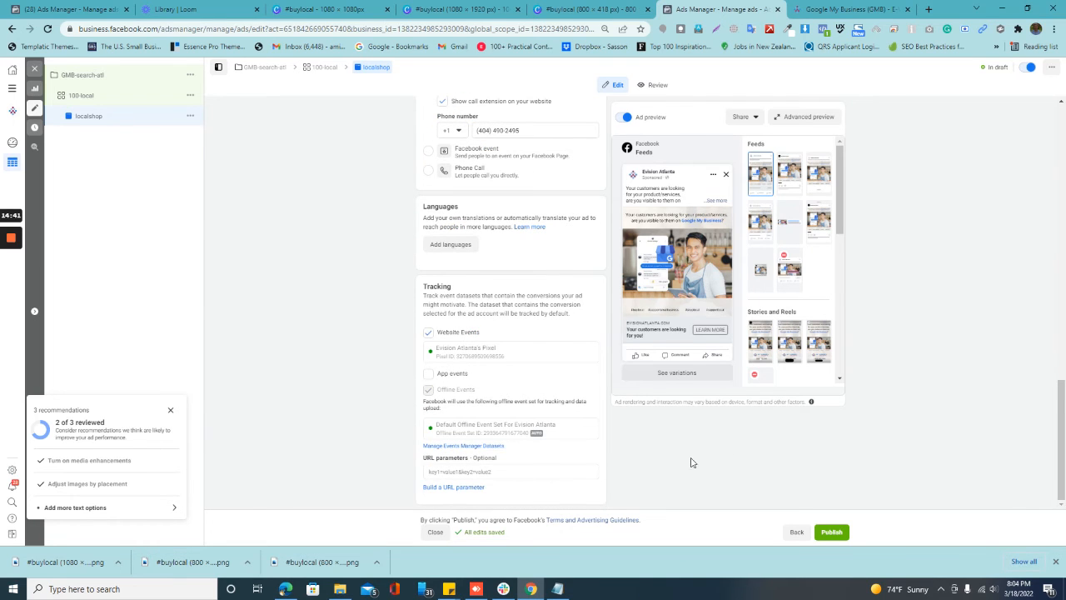
Step: Publish the campaign with its ad set and ad, and open the details of the published items
left_click(835, 537)
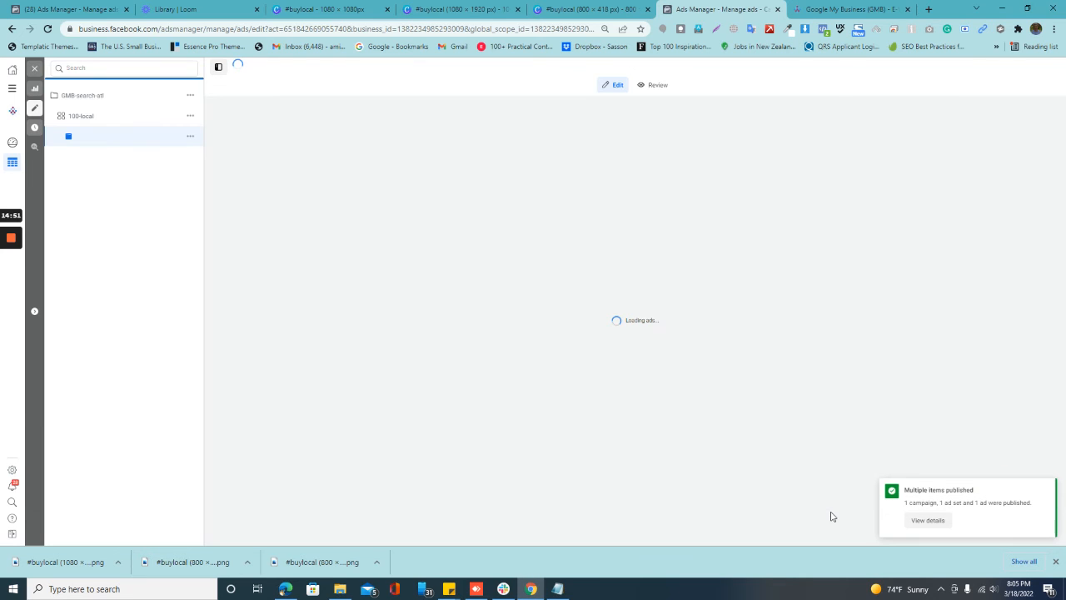
left_click(931, 520)
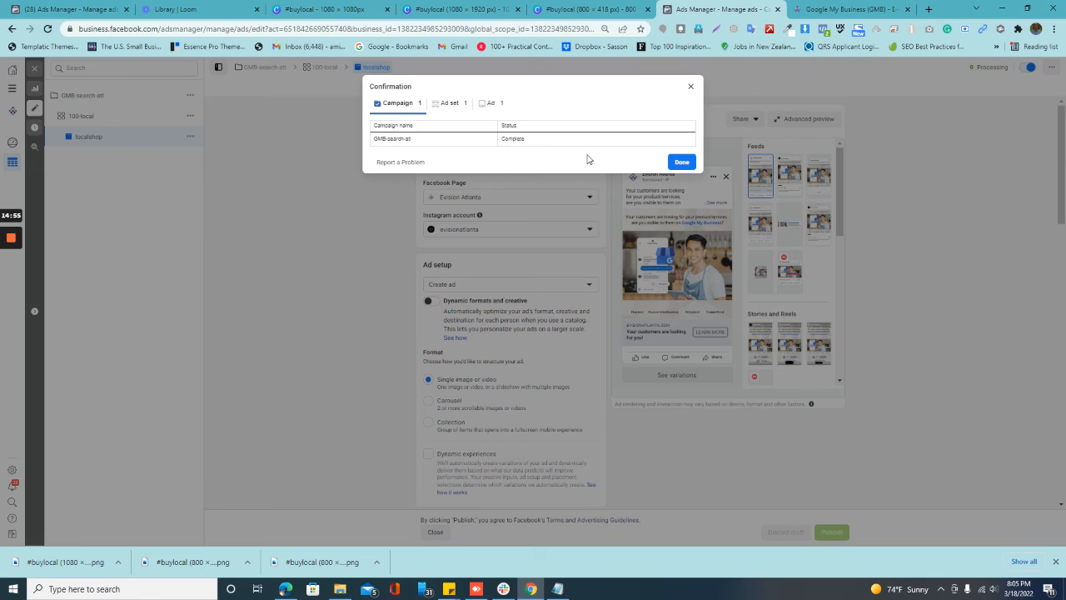
Step: Dismiss the publishing confirmation, close the localshop ad's editor and return to the list of all campaigns
left_click(682, 163)
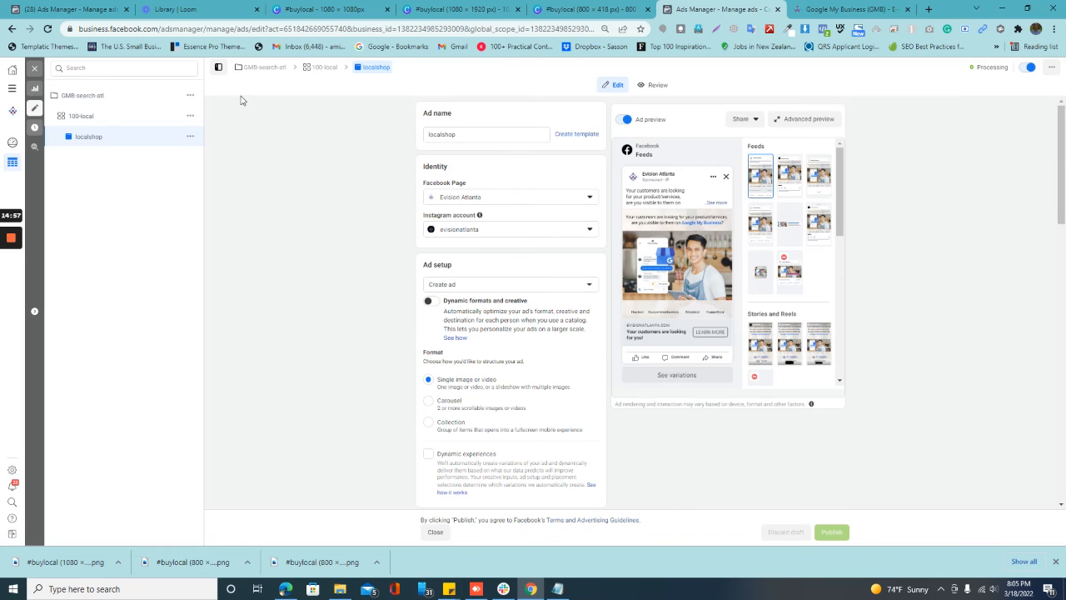
left_click(33, 71)
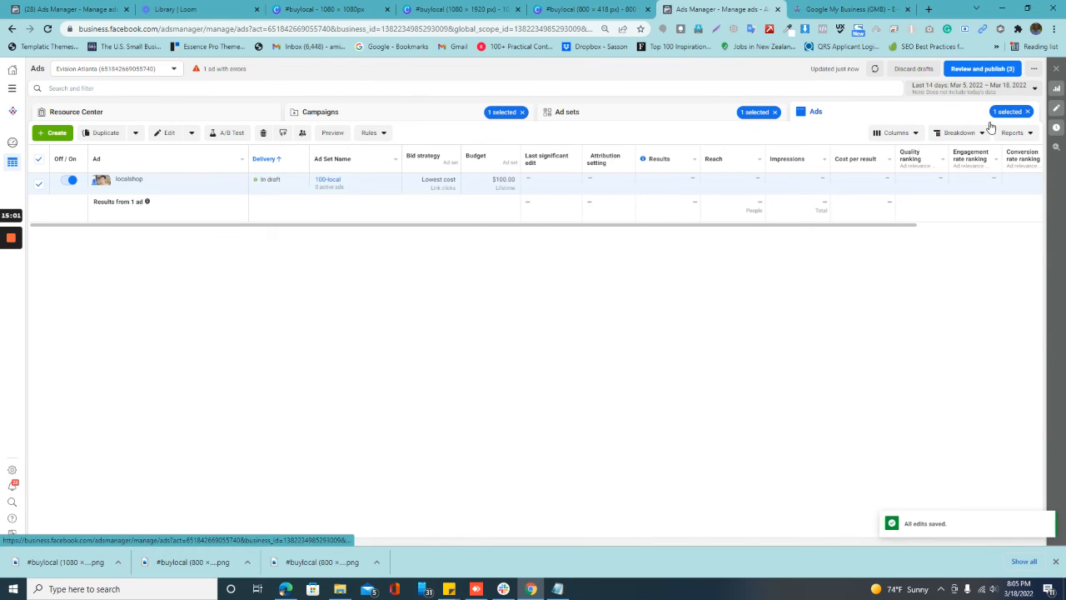
left_click(774, 112)
left_click(447, 114)
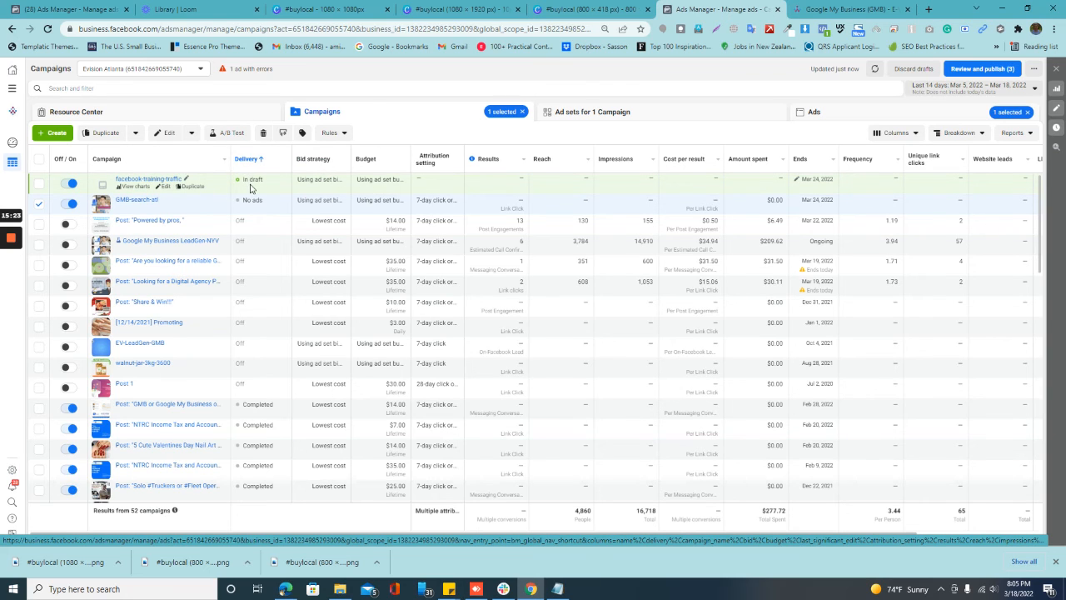
Step: Open the facebook-training-traffic draft campaign for editing and review its campaign settings and its atl-25-53 ad set
left_click(164, 190)
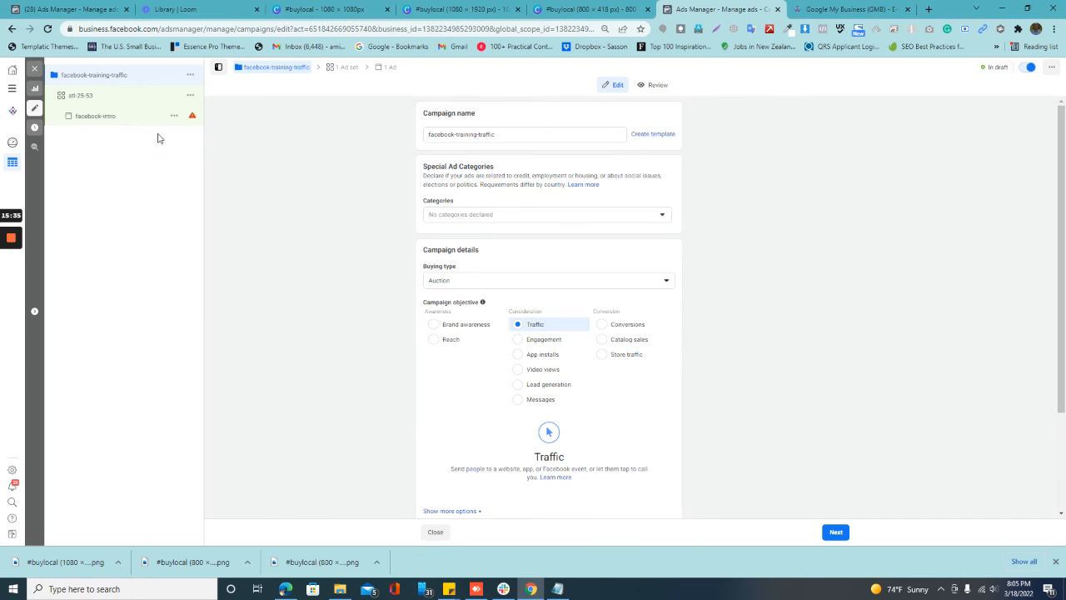
left_click(125, 95)
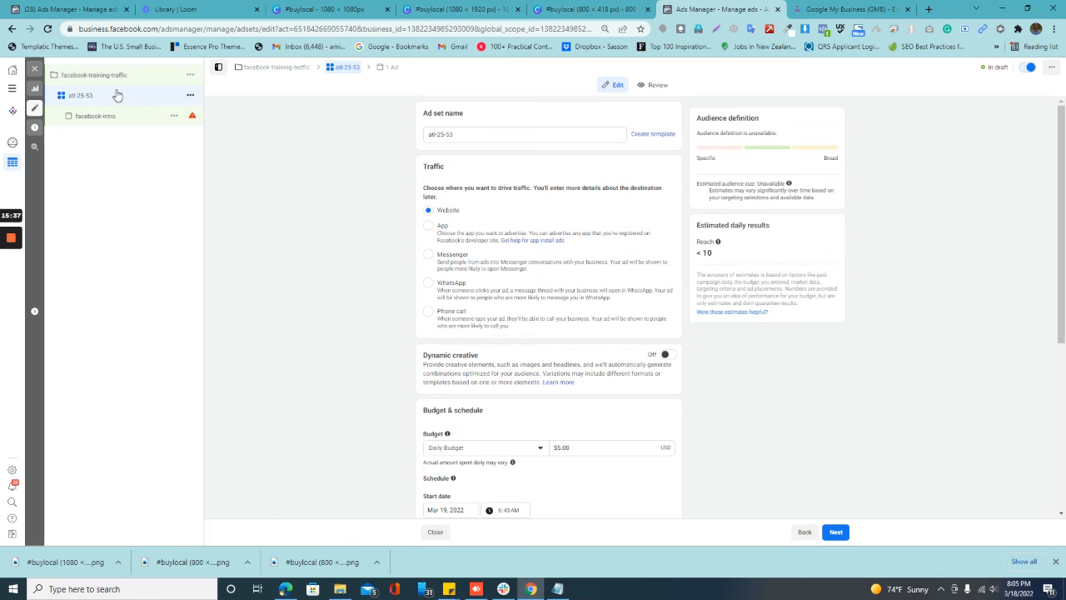
left_click(126, 76)
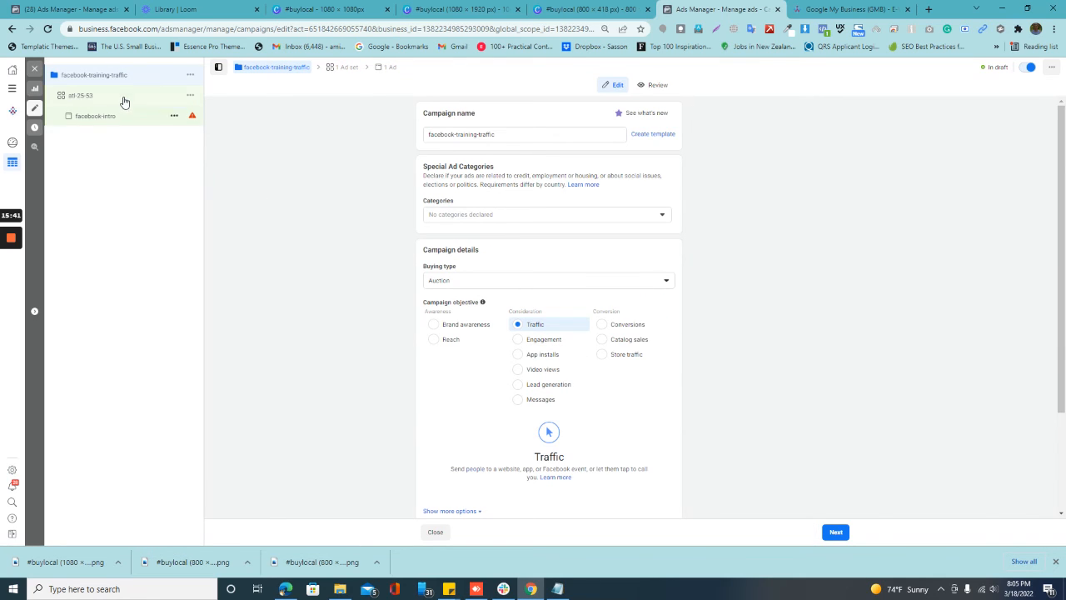
left_click(116, 97)
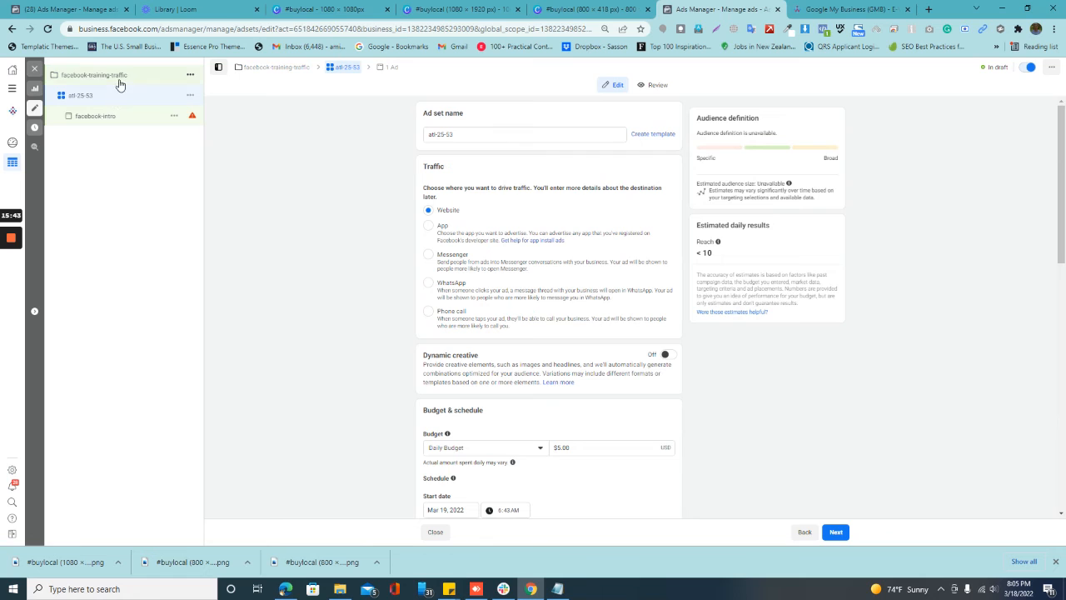
left_click(121, 76)
scroll(572, 327, "down", 3)
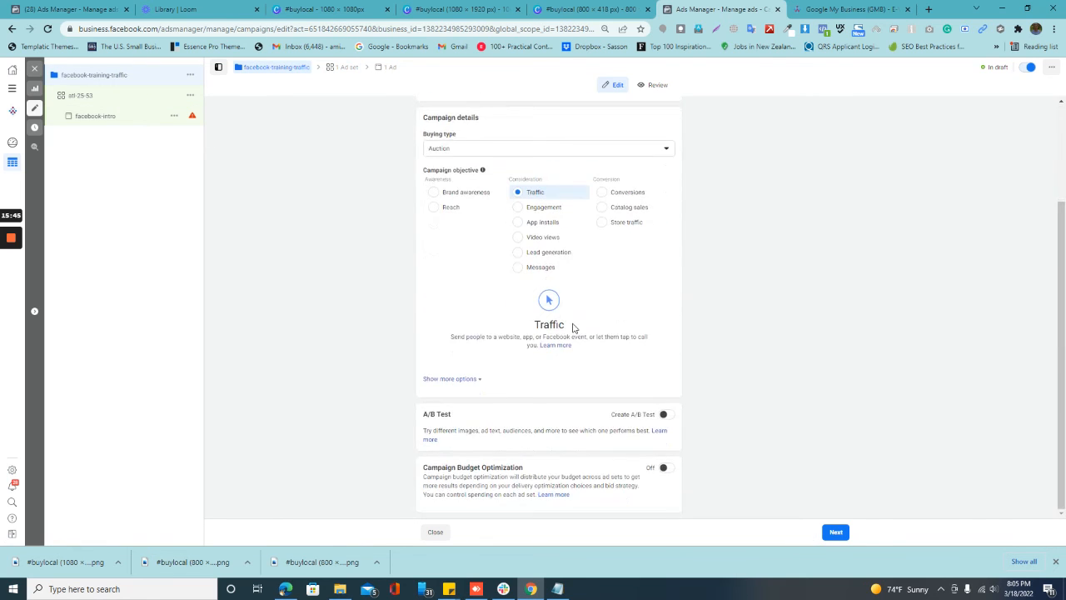
scroll(500, 300, "up", 2)
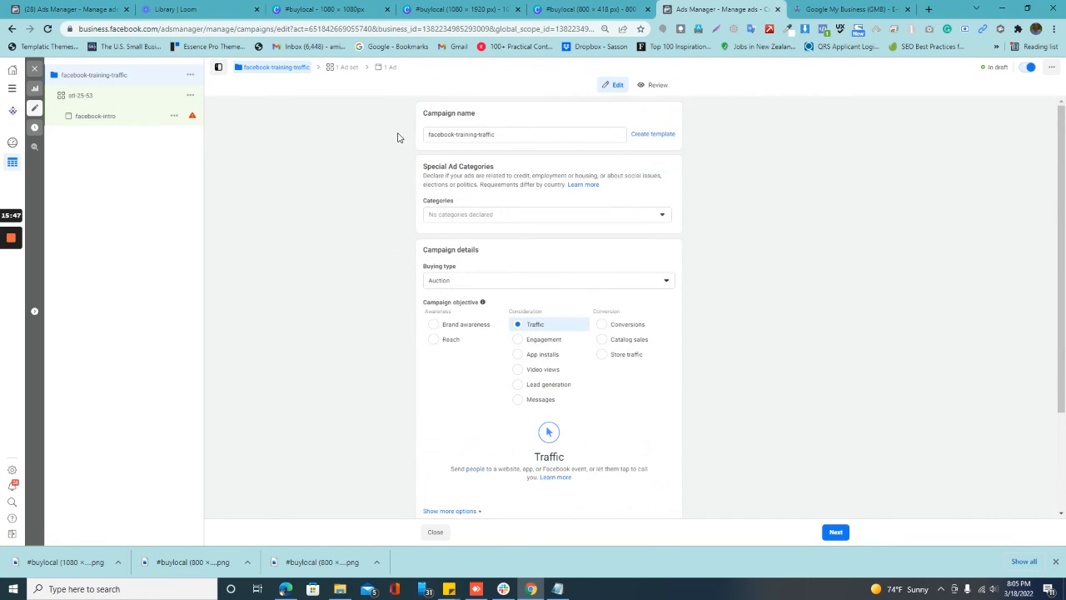
left_click(106, 116)
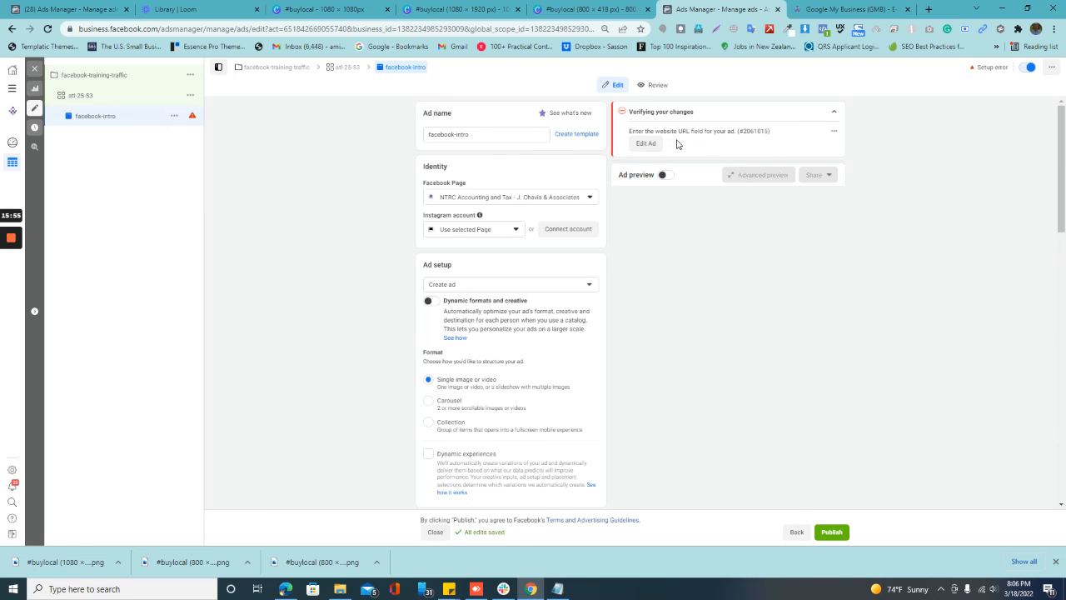
scroll(654, 228, "down", 5)
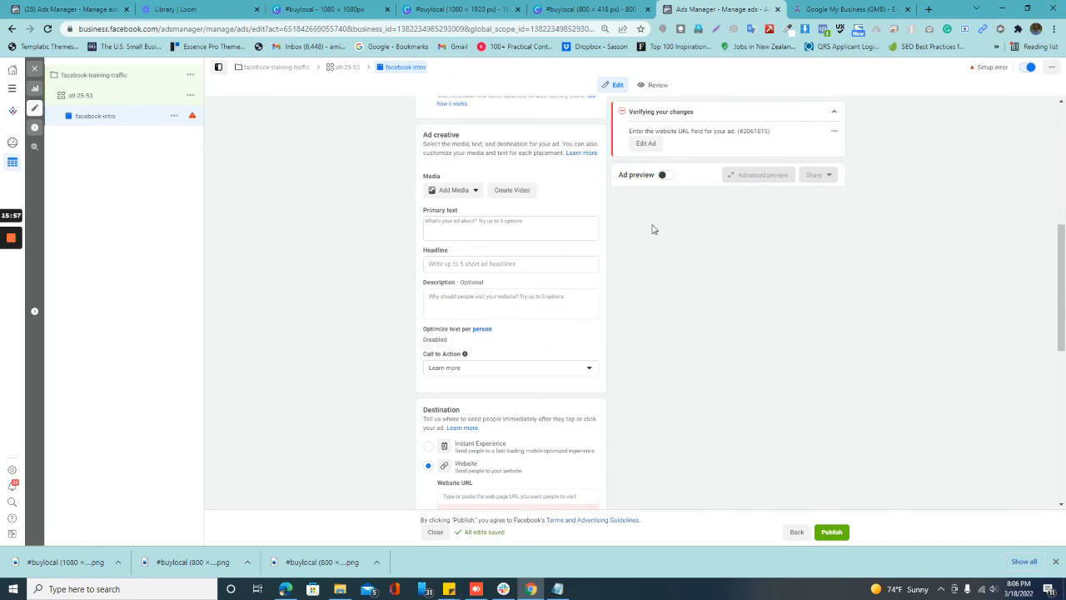
scroll(641, 261, "down", 3)
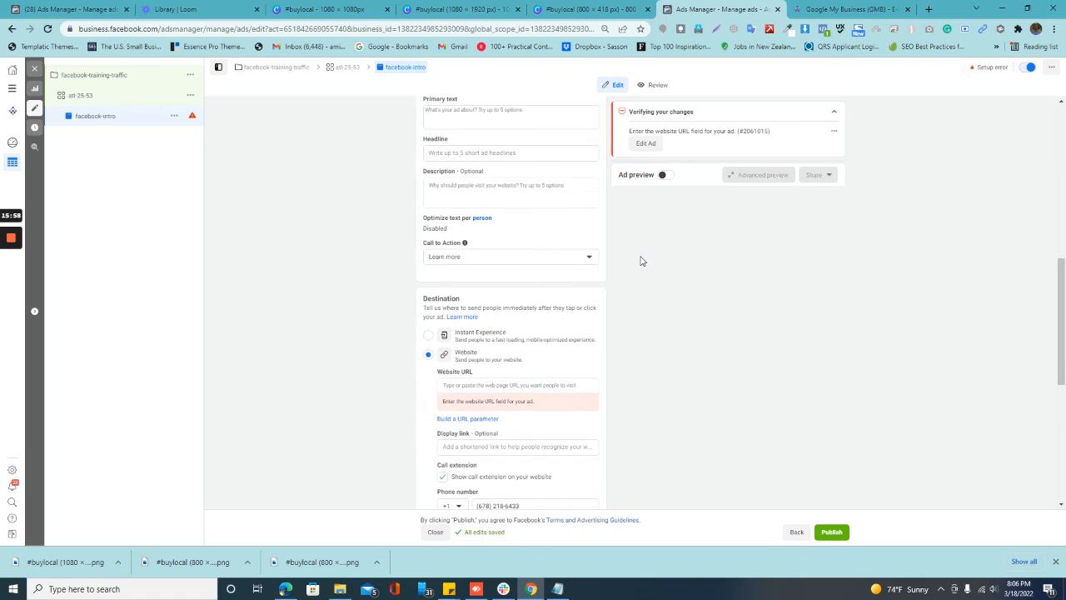
left_click(538, 386)
type("https://www.evisionatlanta.com/services/marketing/google-my-business")
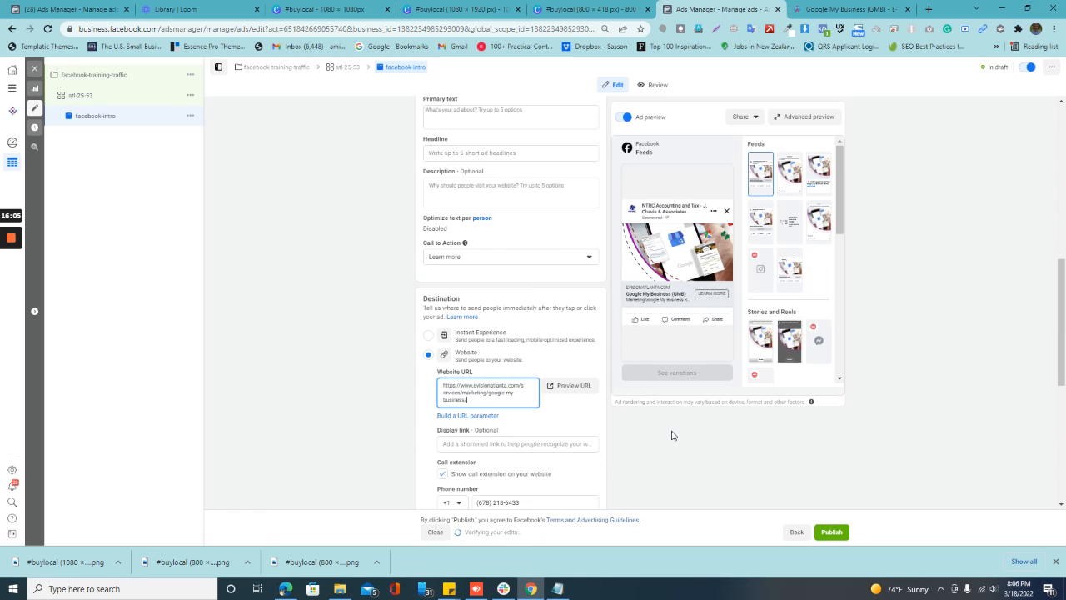
scroll(673, 439, "down", 2)
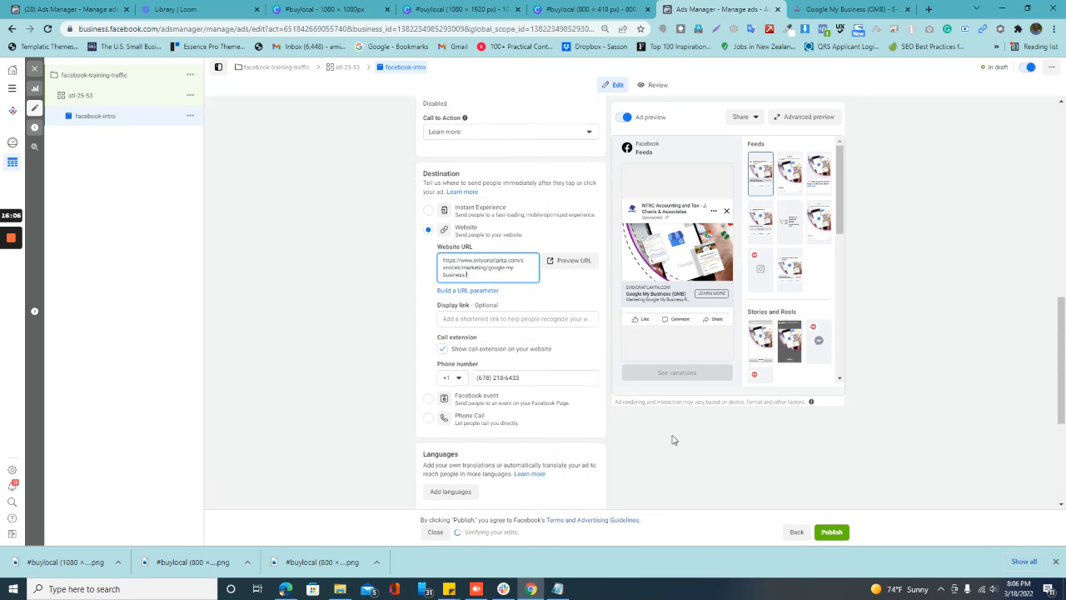
left_click(827, 537)
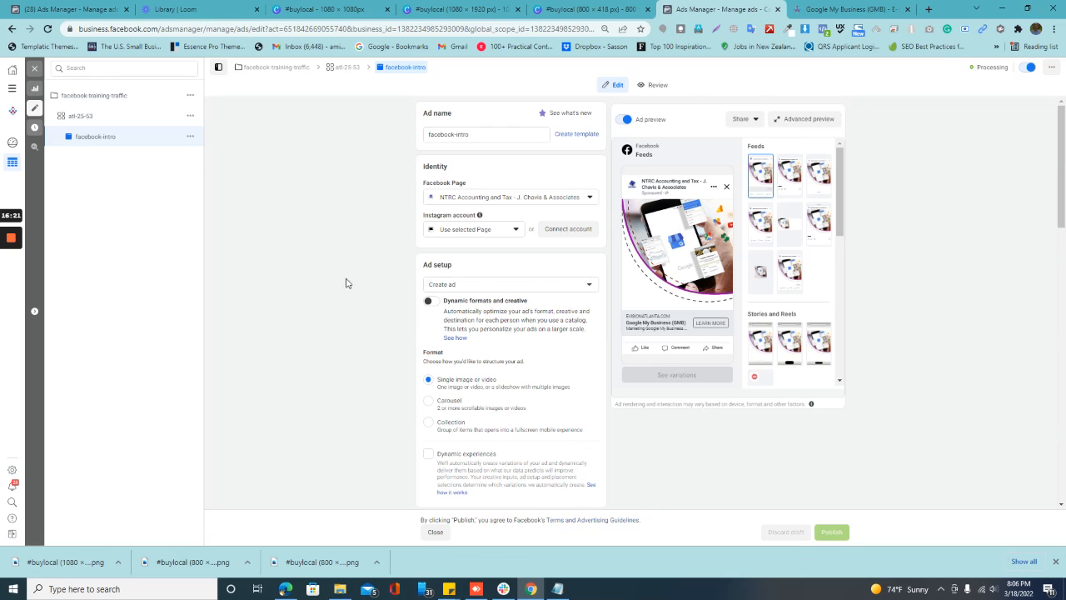
Step: Close the facebook-intro ad's editor, return to the campaign list and turn off the facebook-training-traffic campaign
left_click(33, 69)
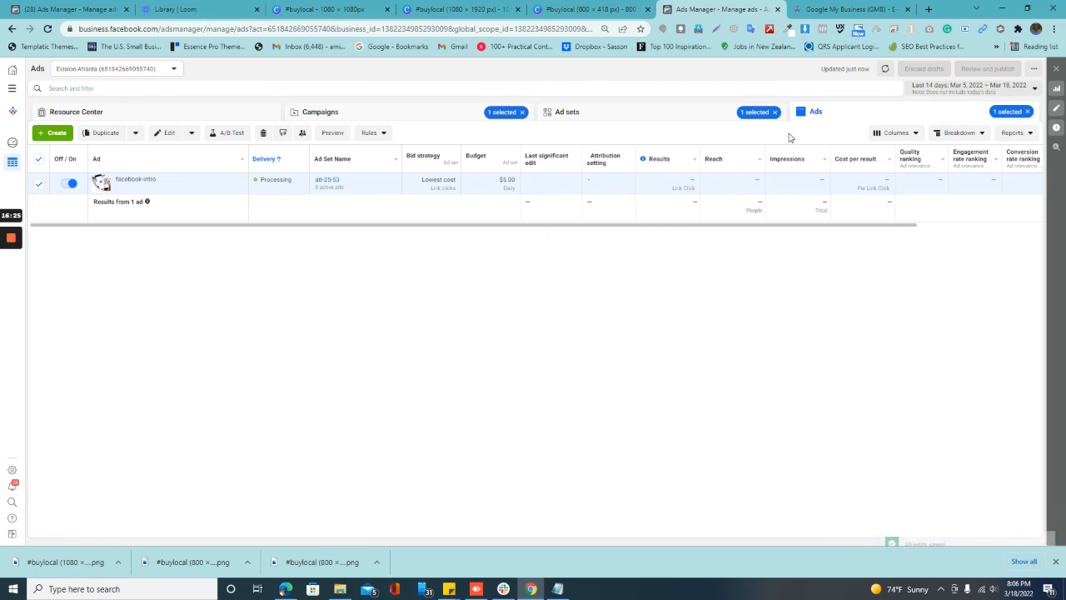
left_click(362, 112)
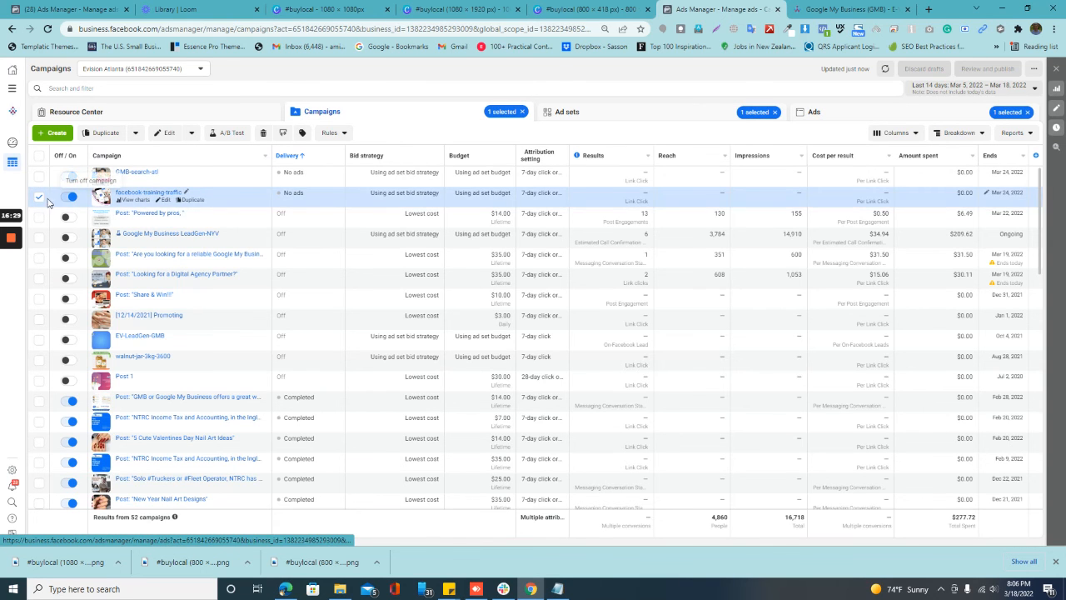
left_click(66, 199)
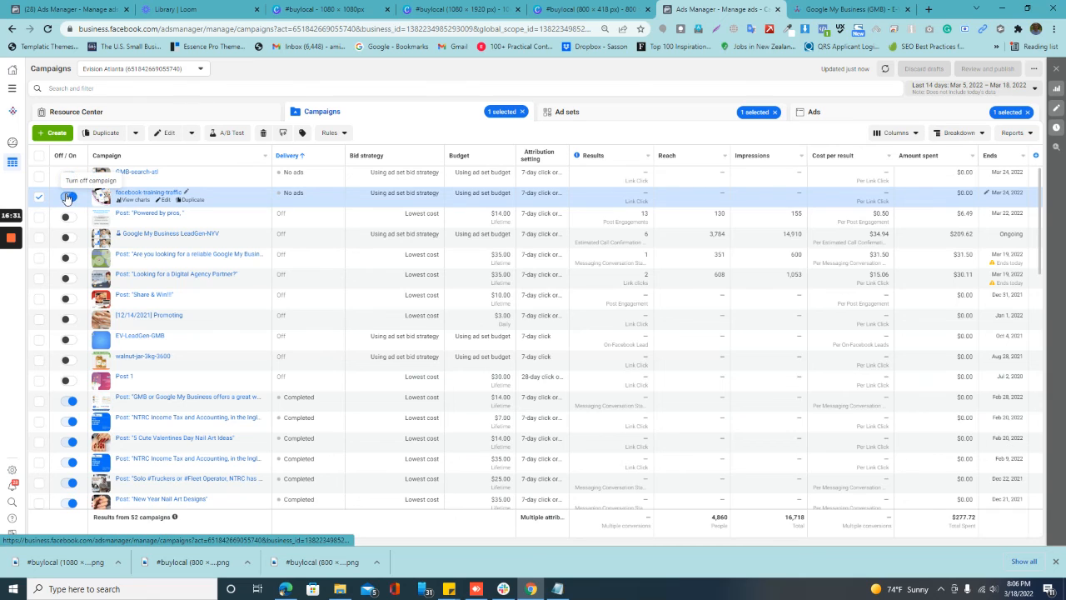
Step: Check the GMB-search-atl campaign's ad set, return to the campaign list and reload the page
left_click(140, 172)
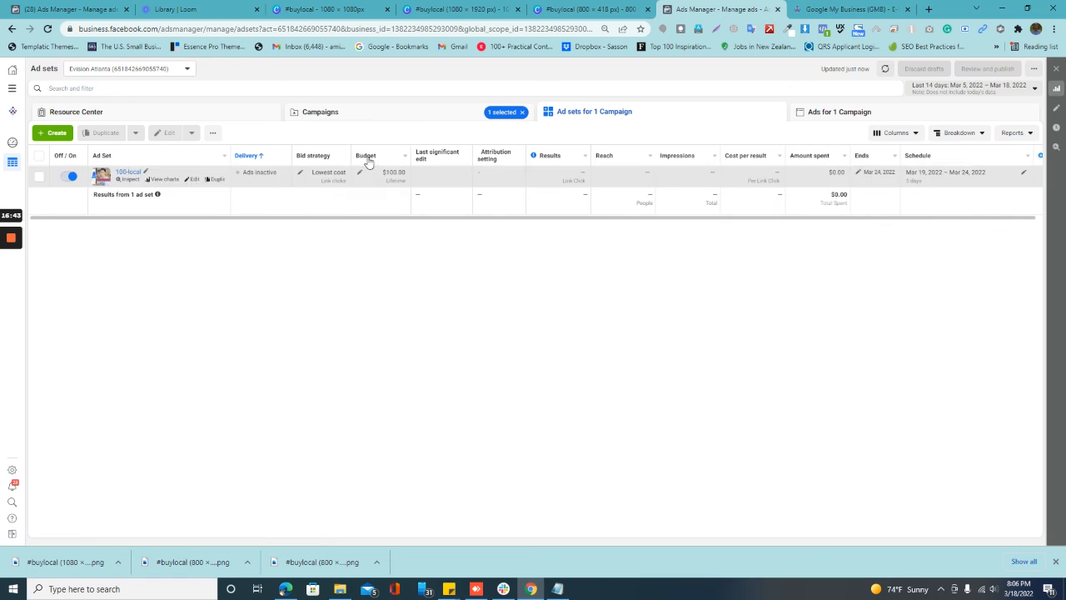
left_click(412, 117)
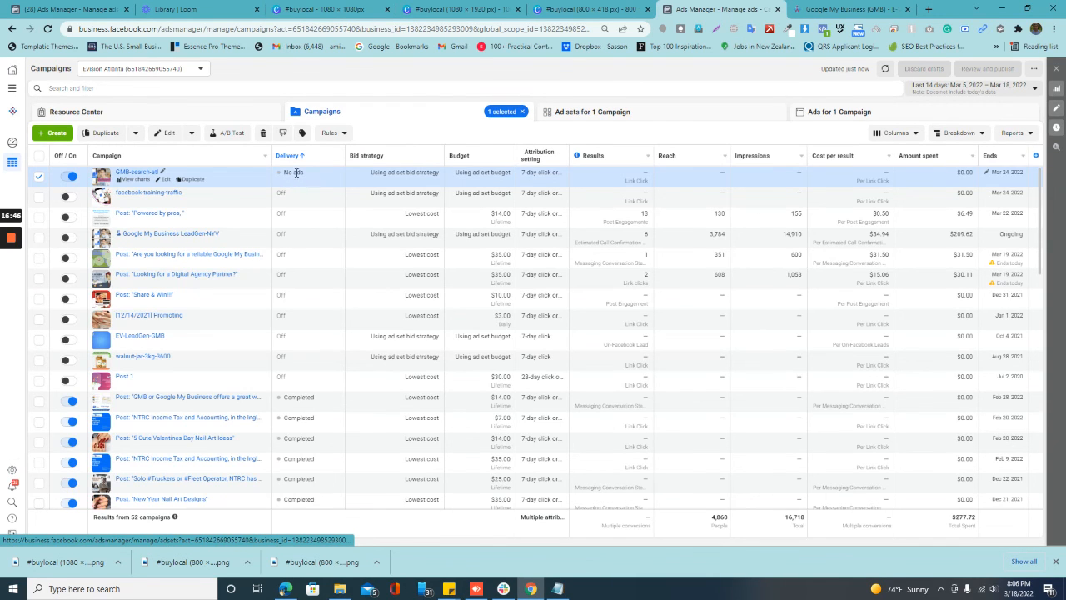
left_click(48, 29)
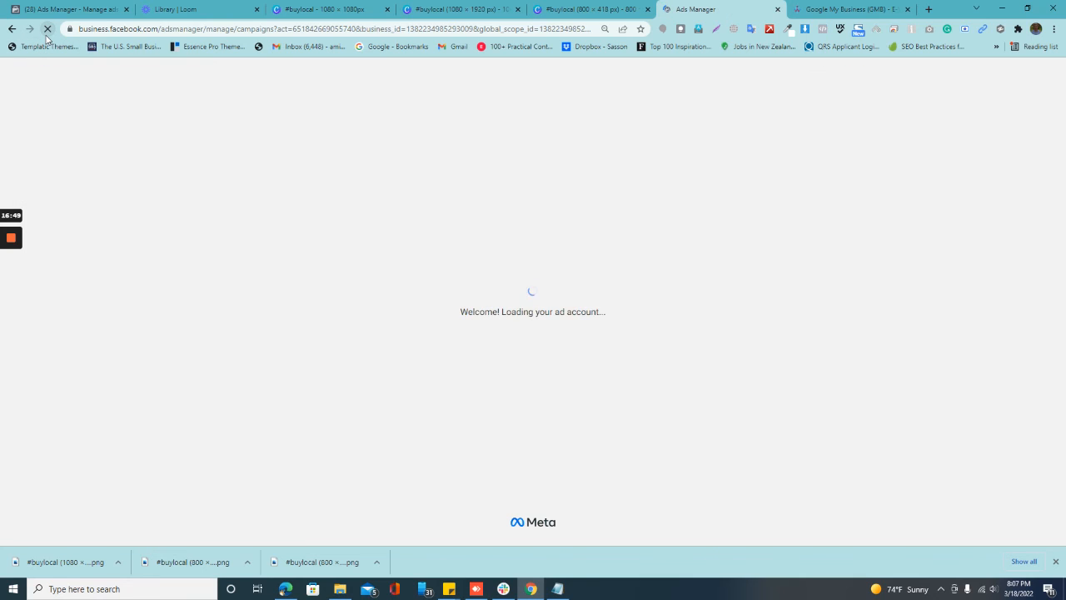